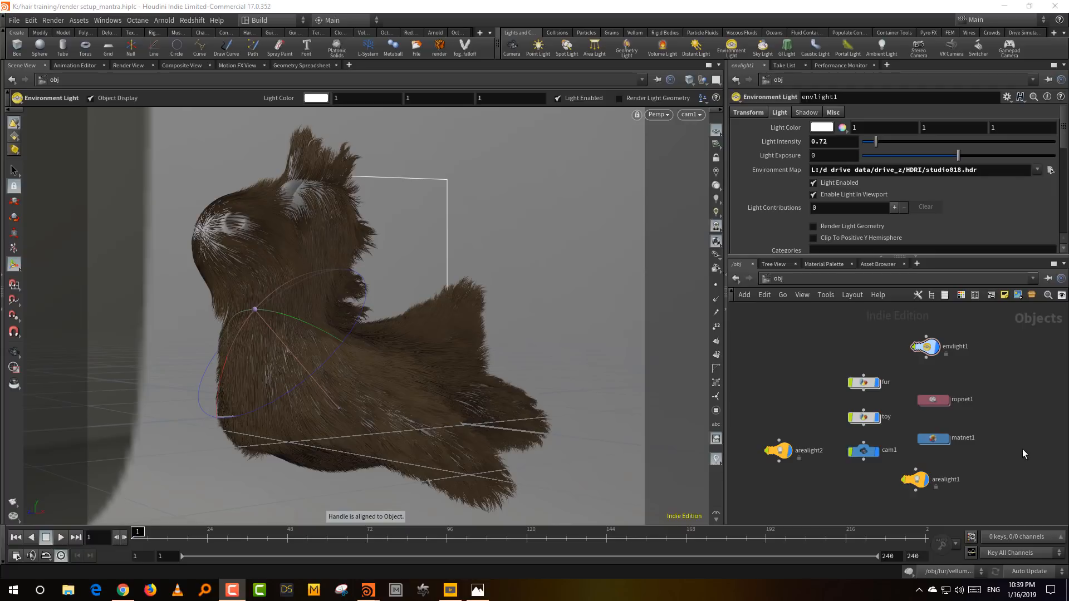
- Arrange all the nodes in the object network with an automatic layout
key(l)
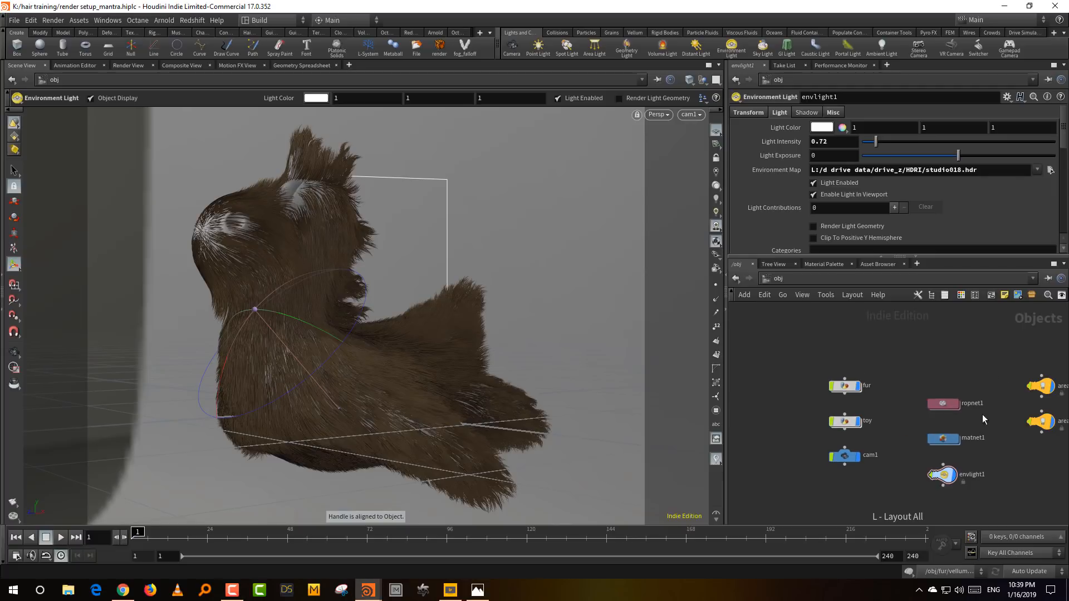
middle_drag(920, 358, 931, 346)
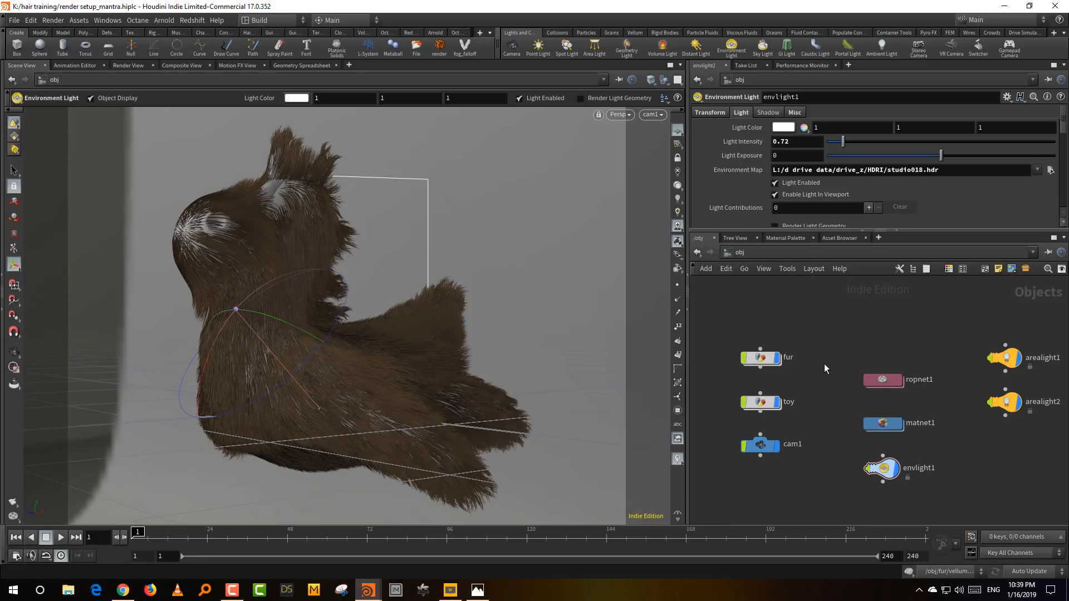
middle_drag(819, 352, 829, 349)
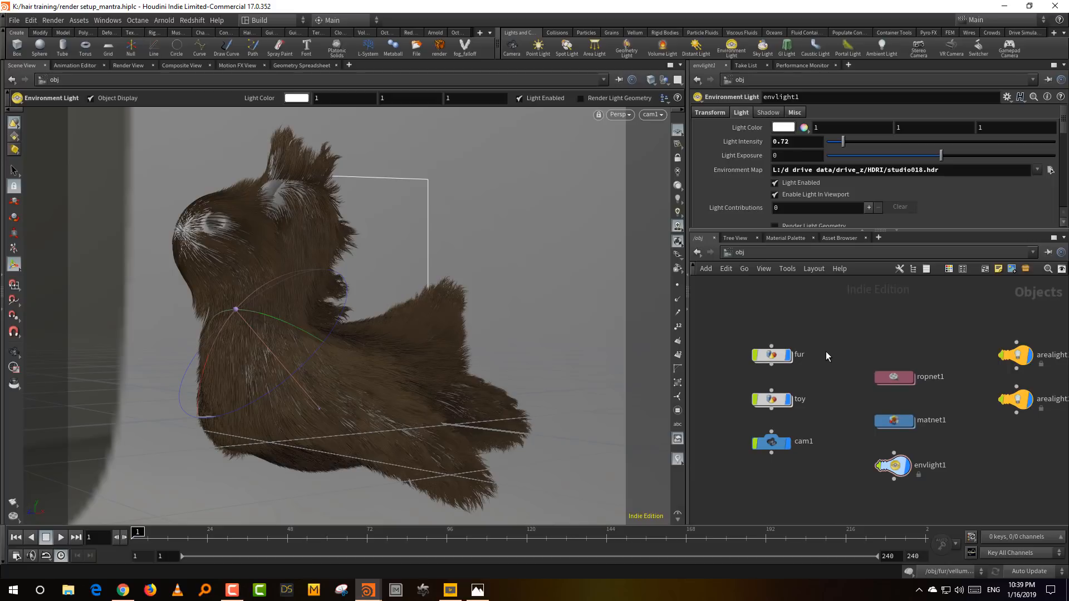
middle_drag(828, 368, 844, 379)
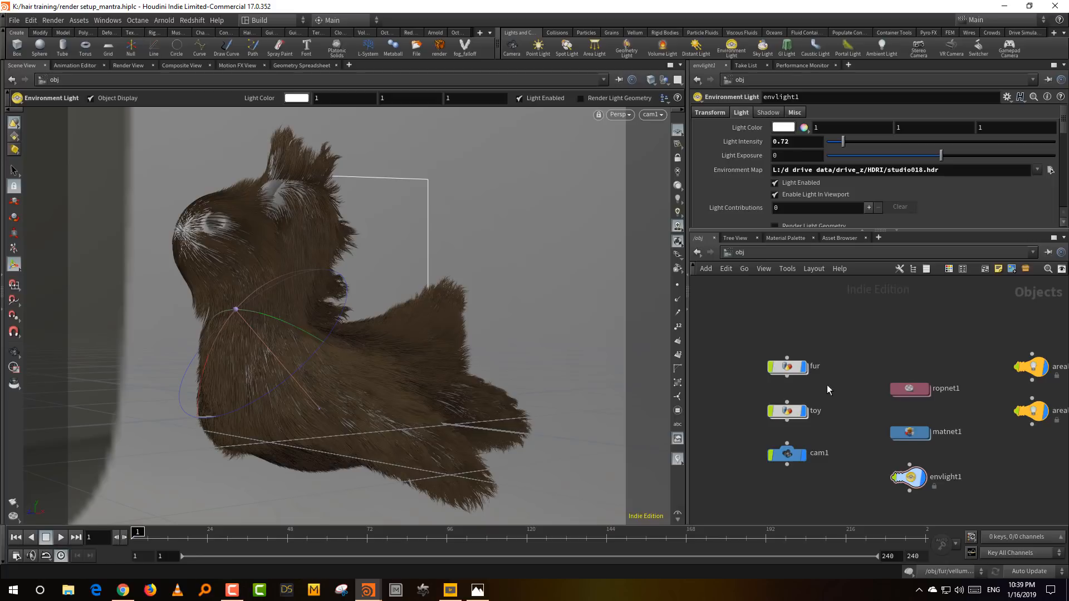
- Enter the fur object's network, display testgeometry_rubbertoy1 and inspect its point, primitive and vertex attributes
double_click(784, 367)
middle_drag(901, 321, 859, 484)
right_drag(885, 413, 877, 406)
mouse_move(887, 284)
middle_down()
mouse_move(872, 443)
mouse_move(922, 497)
middle_up()
middle_drag(932, 353, 941, 491)
scroll(823, 349, up, 3)
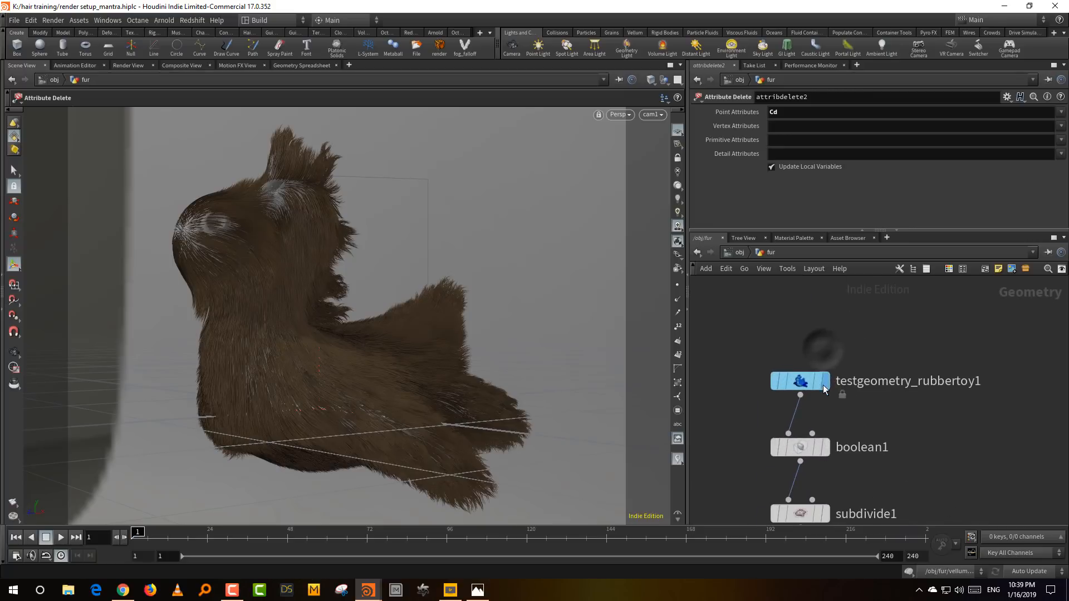
click(802, 382)
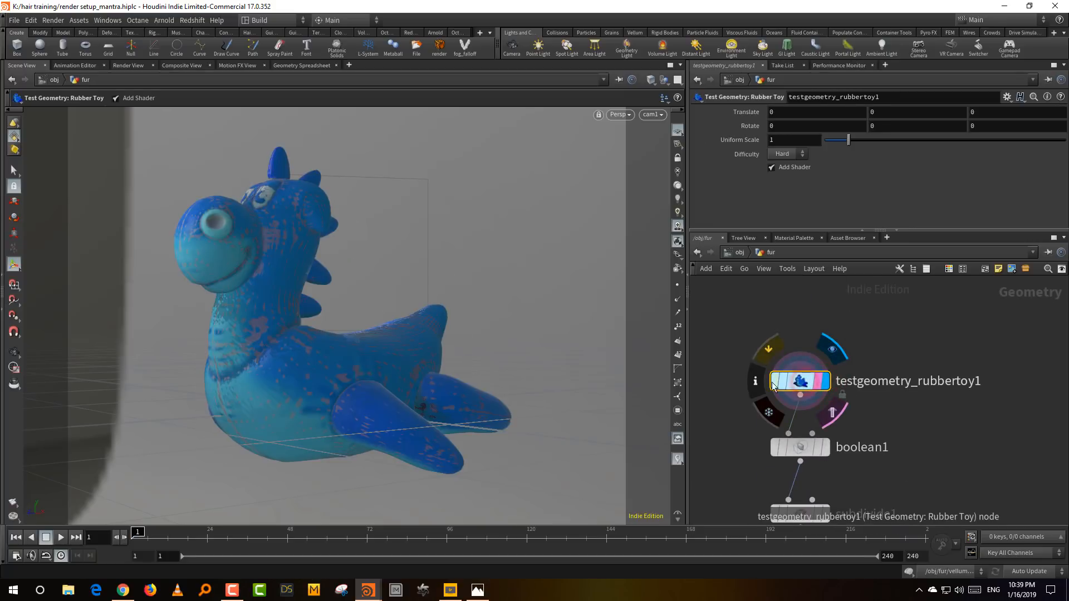
click(756, 378)
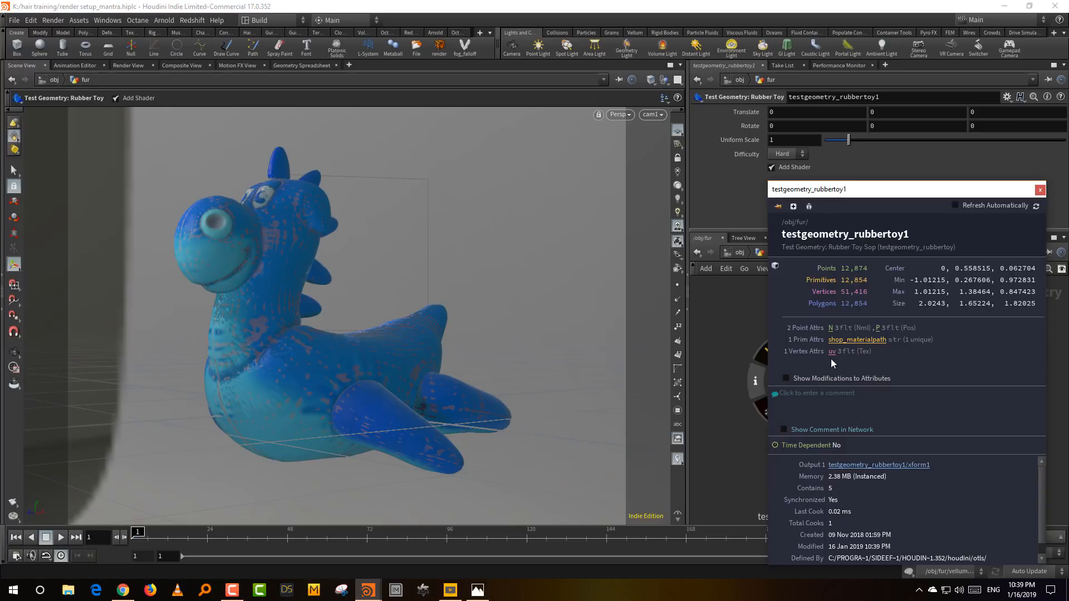
click(725, 432)
- Display the output of the hairclump1 node further down the fur network
middle_drag(945, 450, 932, 348)
right_drag(945, 344, 963, 392)
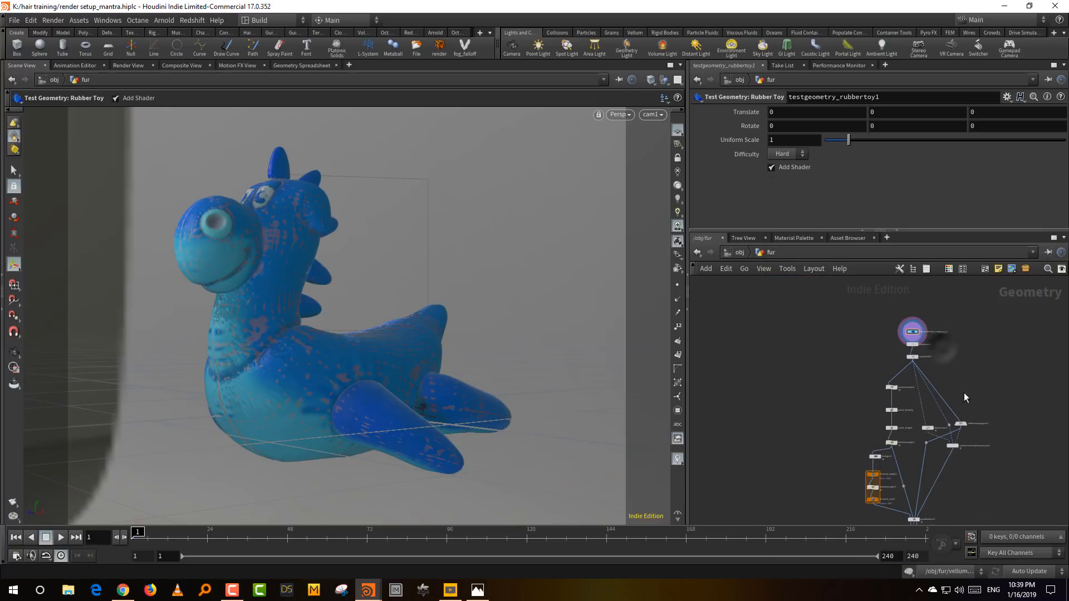
middle_drag(996, 511, 962, 429)
middle_drag(946, 508, 952, 338)
right_drag(948, 379, 935, 406)
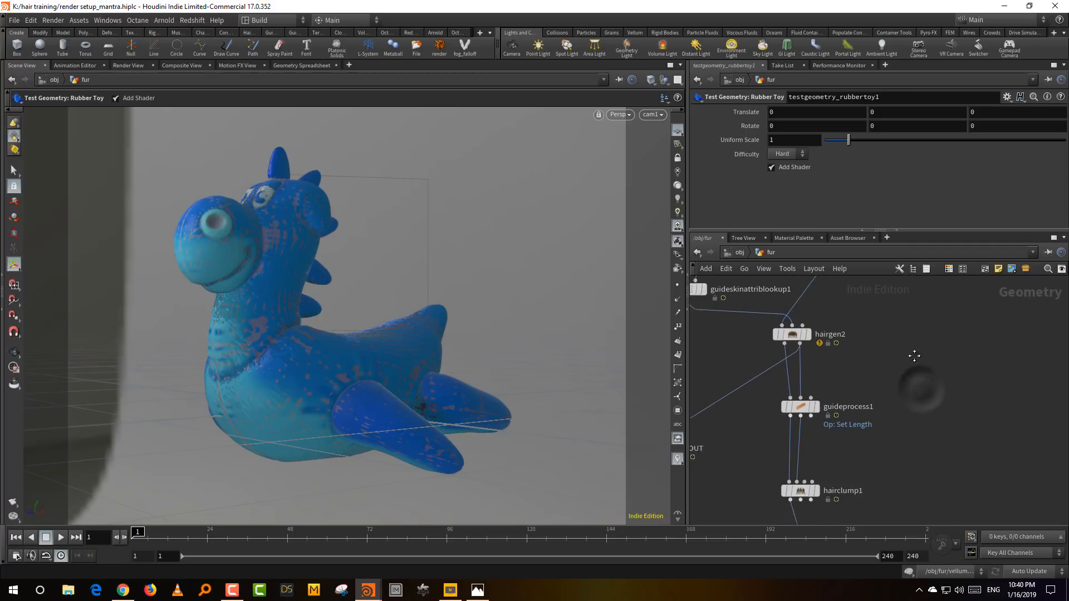
middle_drag(935, 405, 959, 346)
click(837, 440)
click(831, 442)
- Select hairgen2 and review its general settings and its source and guide attribute transfer
middle_drag(884, 416, 873, 483)
drag(876, 485, 796, 518)
middle_drag(879, 307, 865, 407)
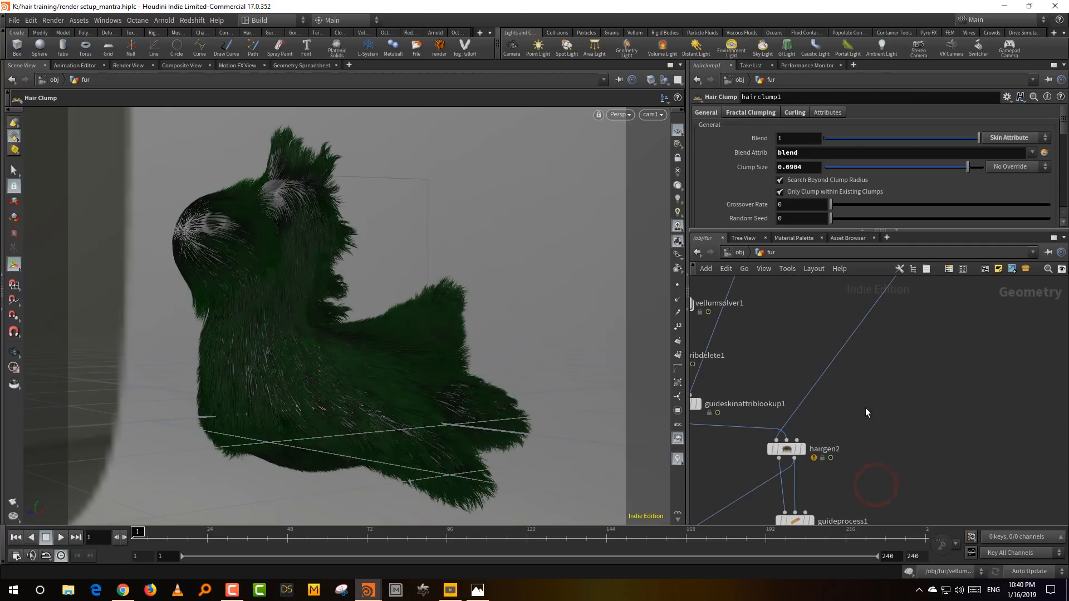
drag(866, 409, 733, 482)
right_drag(814, 431, 844, 426)
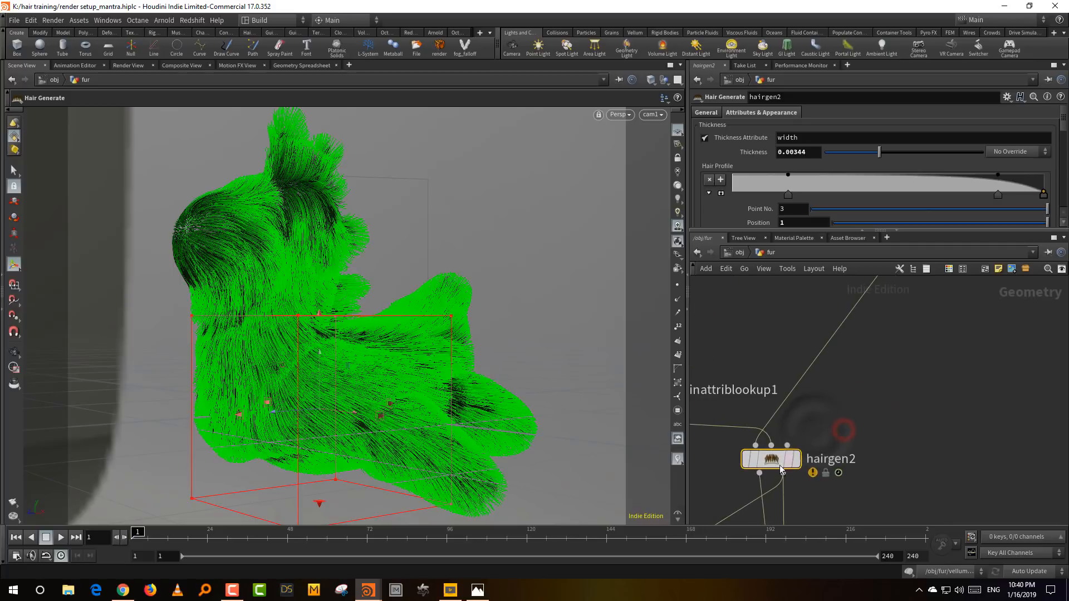
mouse_move(773, 462)
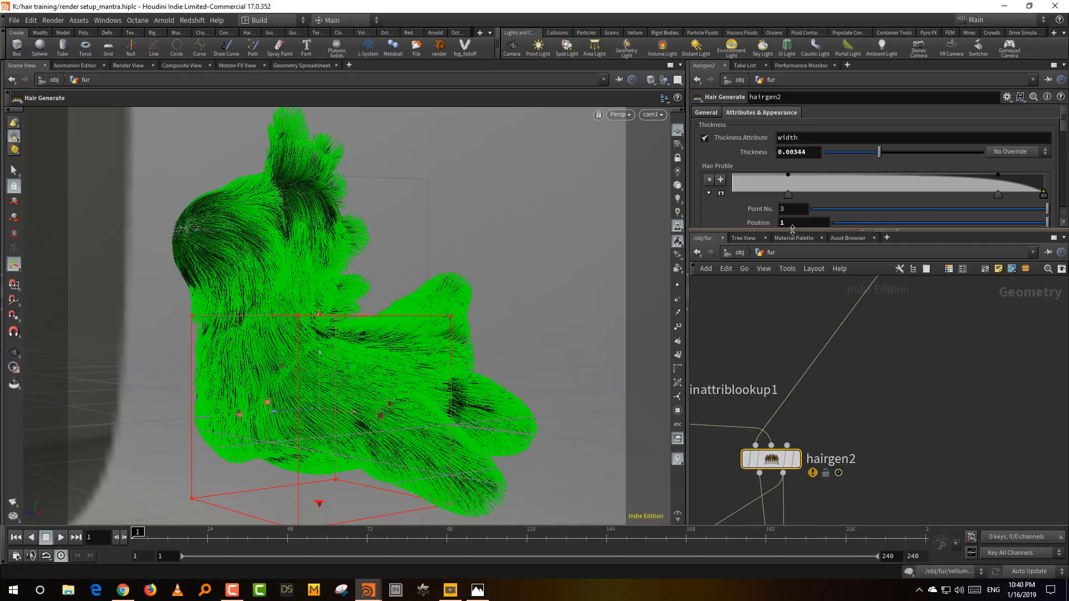
drag(790, 230, 789, 271)
click(706, 113)
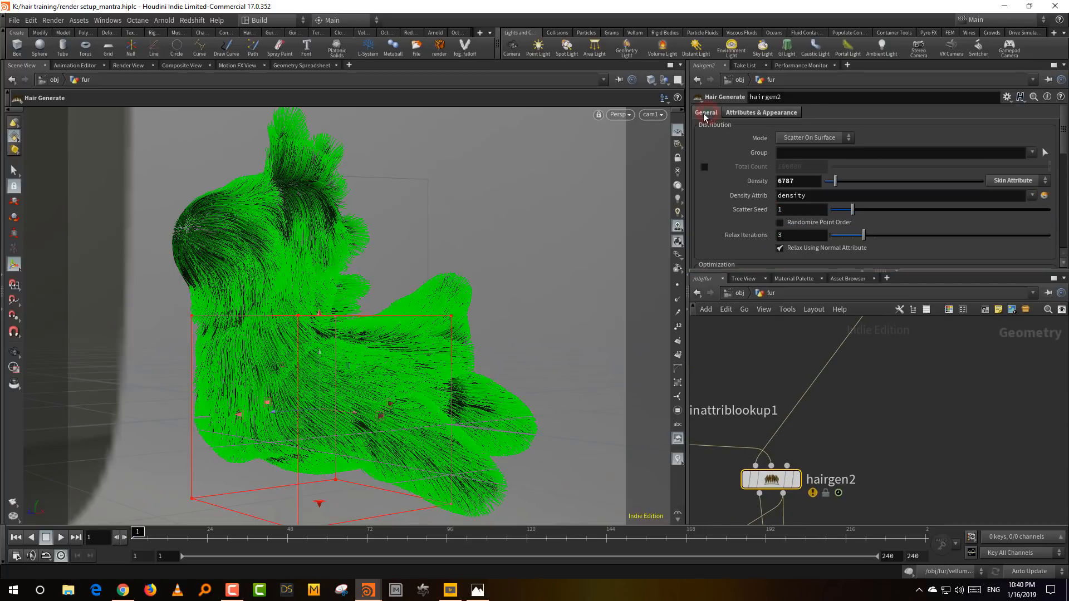
click(777, 115)
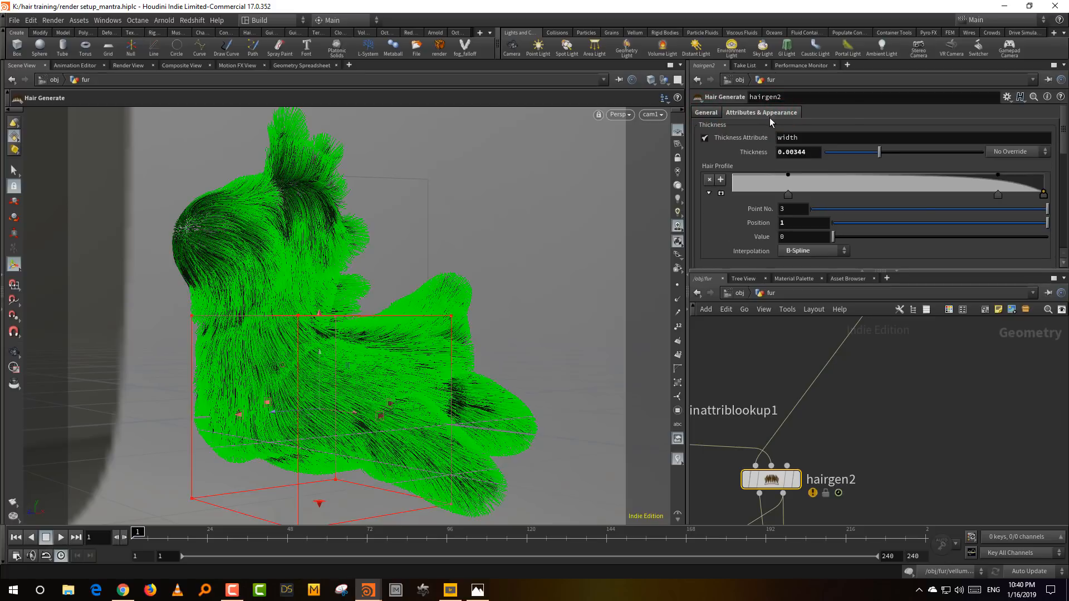
scroll(1064, 147, down, 5)
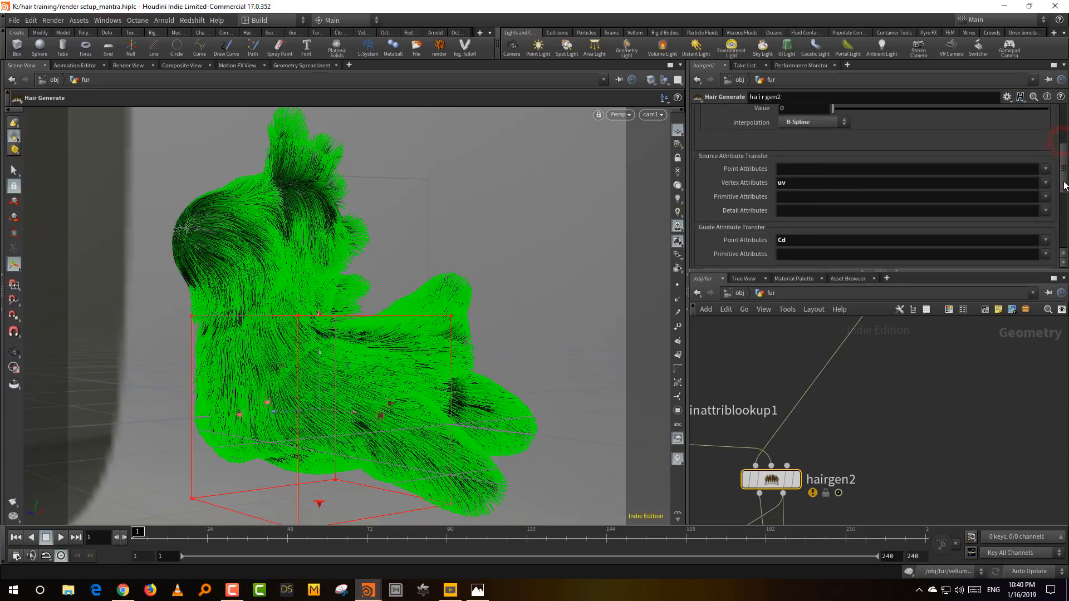
drag(1064, 172, 1063, 170)
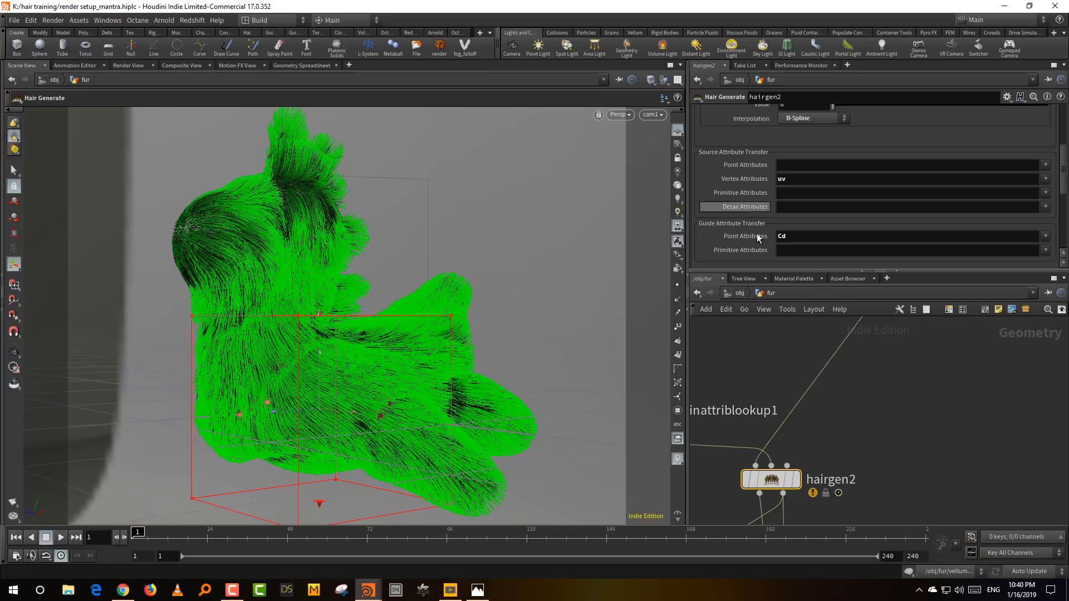
- Deselect the hair generate node and return to the object-level network
click(751, 339)
middle_drag(834, 369, 857, 335)
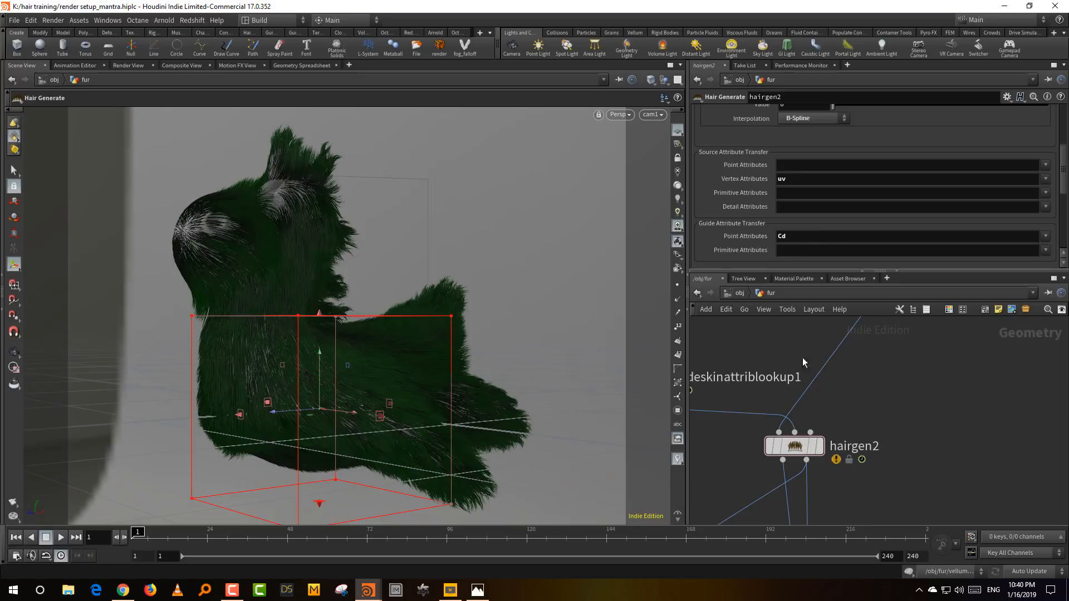
click(756, 443)
key(u)
click(843, 368)
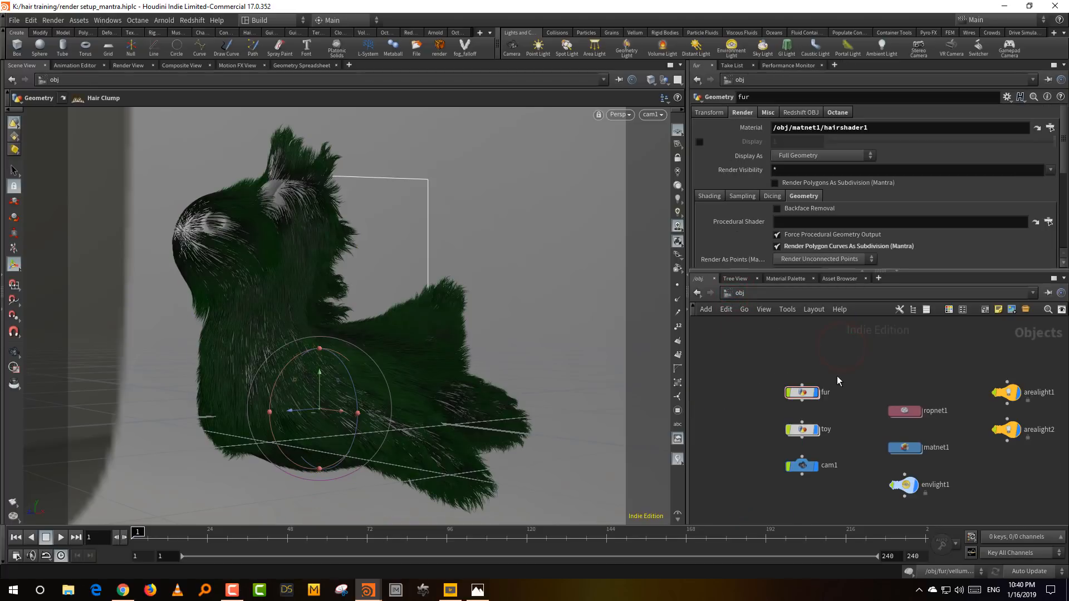
- Examine both area lights and the environment light's settings, orbiting the scene to see their placement around the toy
mouse_move(814, 392)
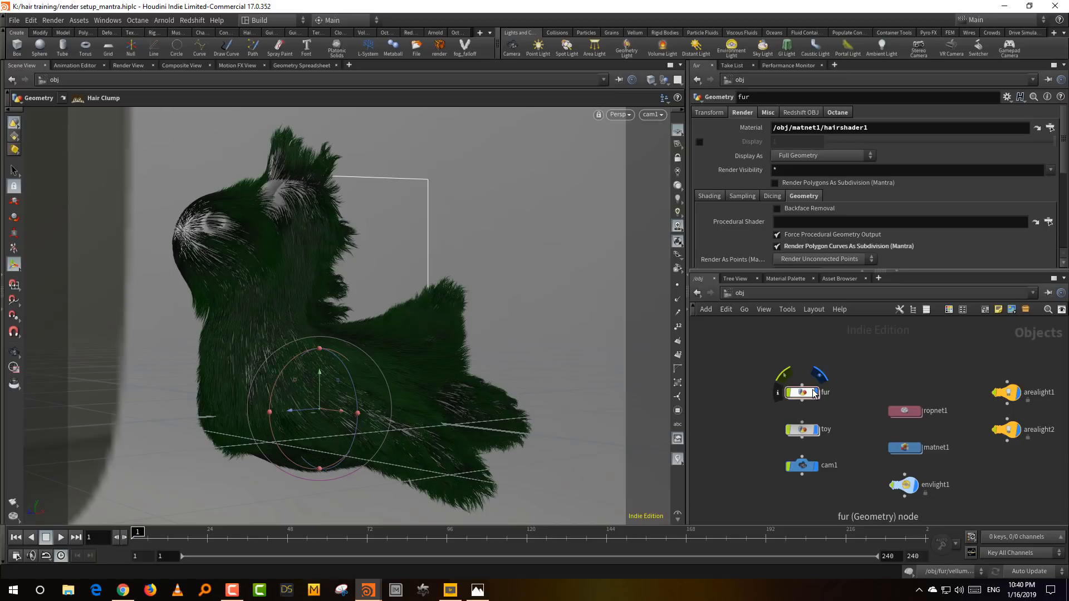
key(Escape)
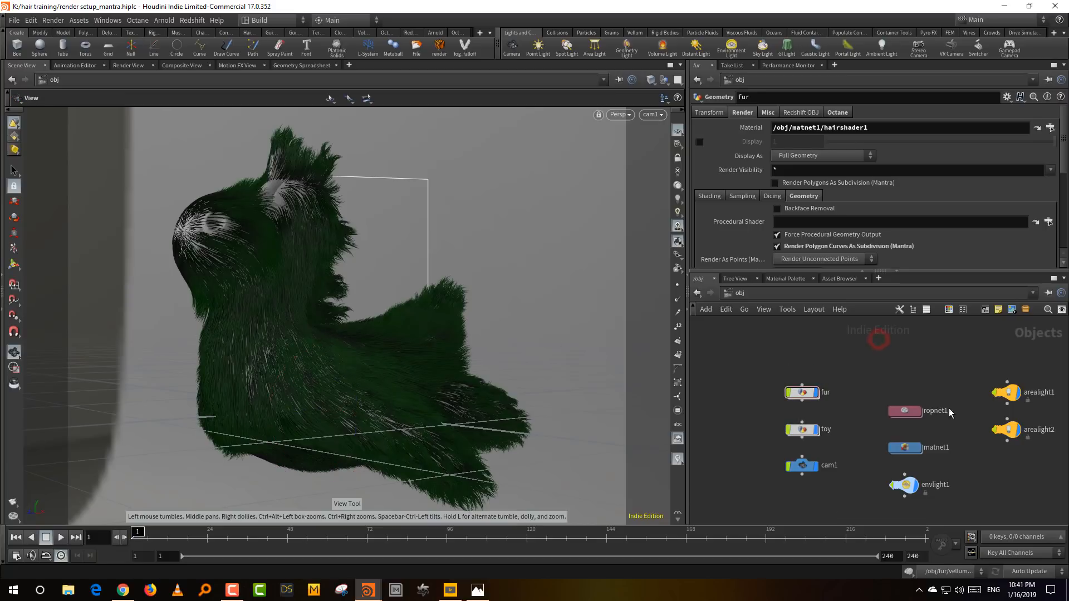
middle_drag(959, 446, 894, 407)
scroll(914, 410, up, 2)
drag(900, 346, 986, 427)
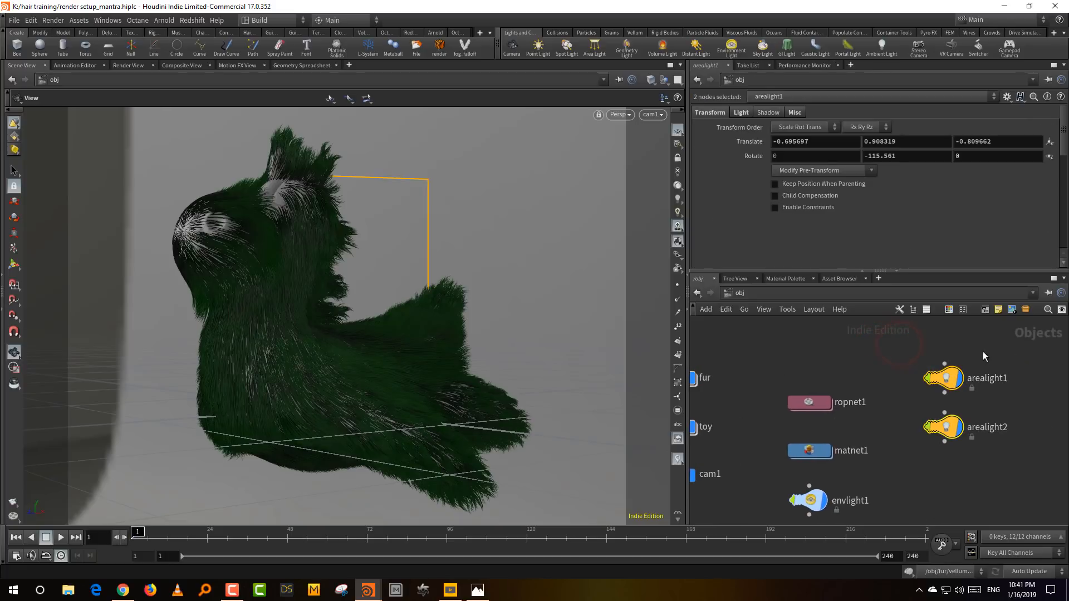
drag(470, 288, 343, 338)
click(834, 441)
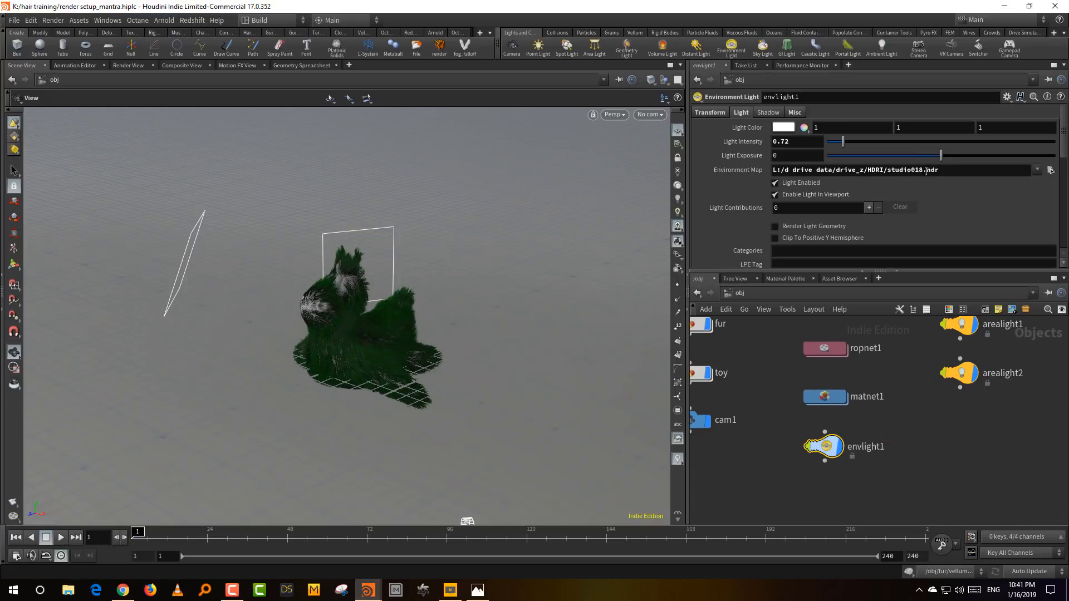
mouse_move(487, 396)
middle_down()
mouse_move(479, 377)
mouse_move(483, 385)
middle_up()
drag(506, 386, 447, 384)
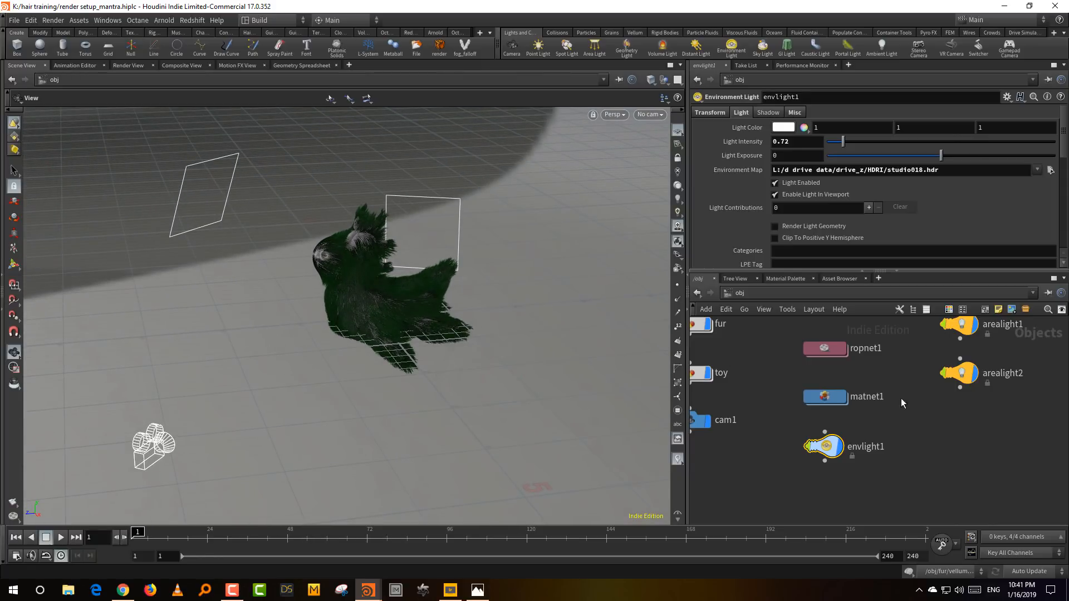
- Enter ropnet1, review mantra1's camera and rendering engine settings, and return to the object network
middle_drag(895, 382, 903, 432)
double_click(857, 394)
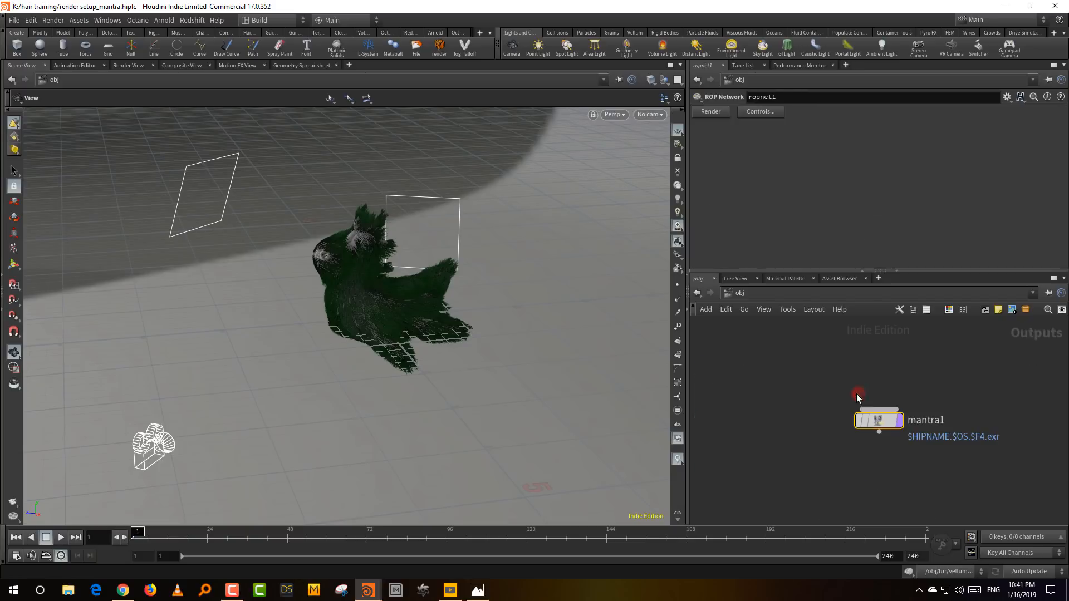
drag(835, 273, 835, 372)
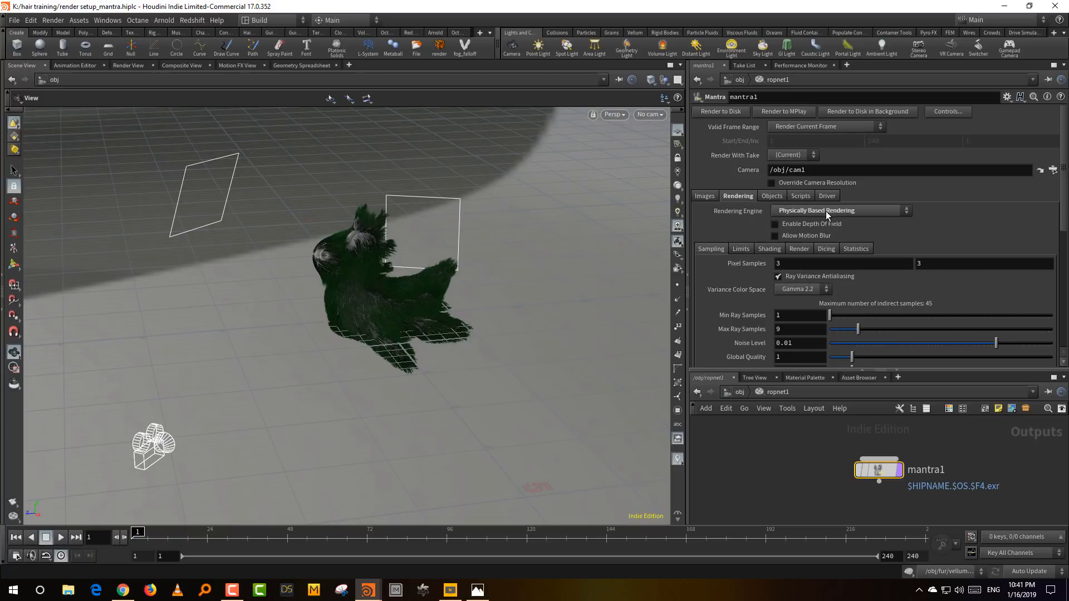
click(740, 392)
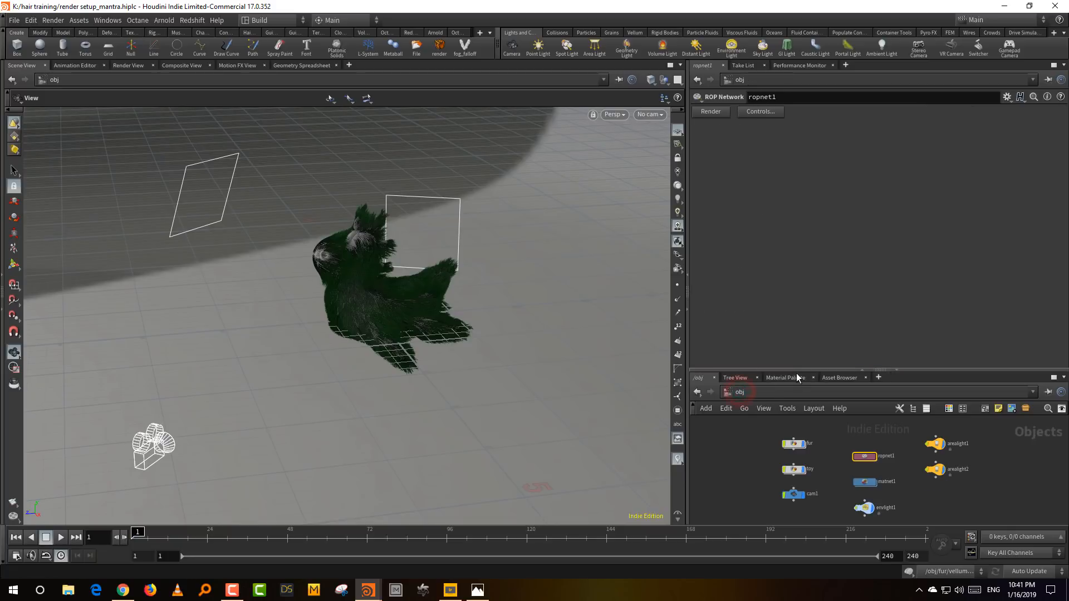
- Enter matnet1 and review hairshader1's primary reflection, root color and tip color settings
drag(798, 369, 802, 251)
scroll(835, 340, up, 3)
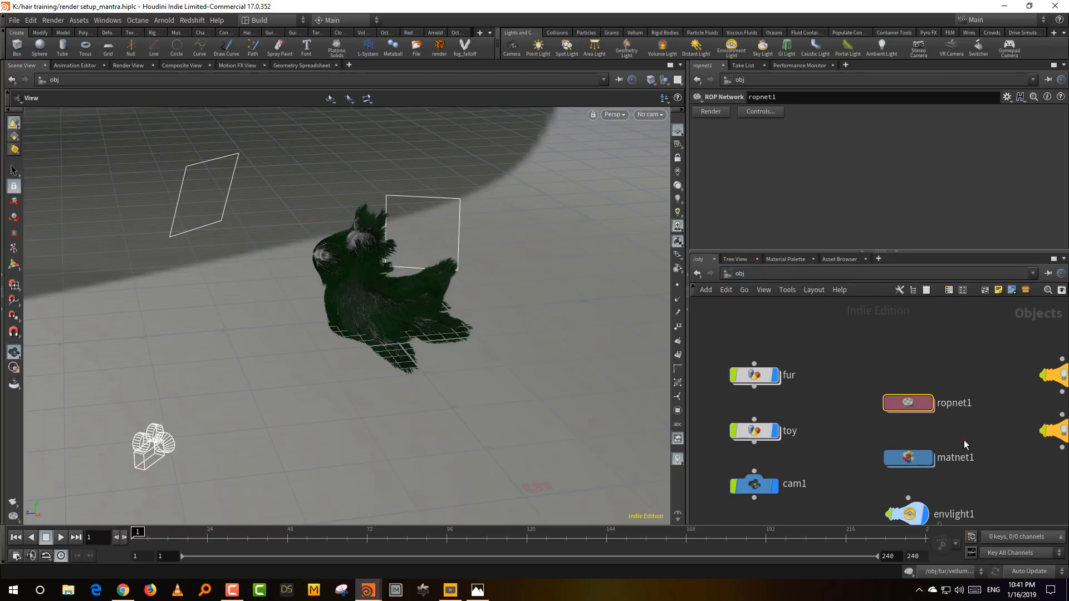
click(930, 459)
double_click(932, 463)
drag(873, 333, 747, 403)
drag(770, 349, 761, 338)
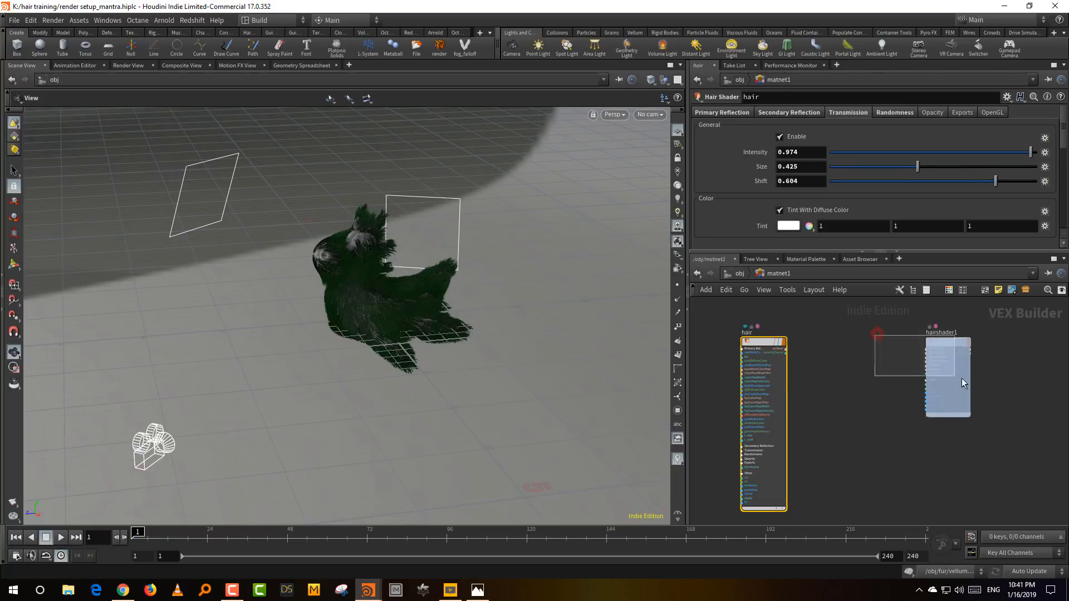
click(946, 349)
drag(945, 350, 903, 346)
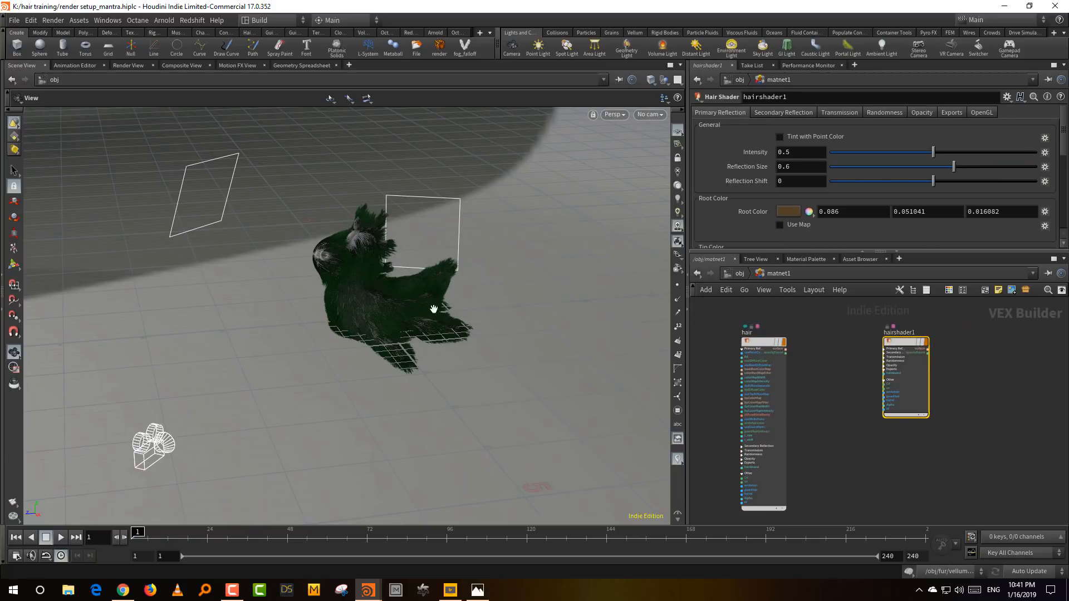
drag(846, 252, 847, 306)
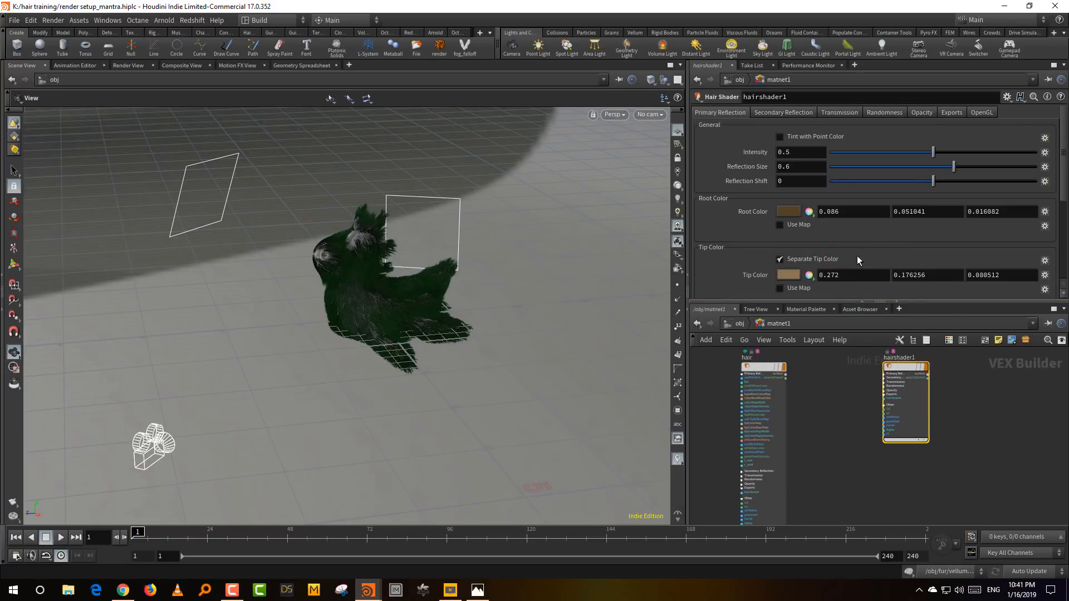
- View the scene through cam1 and go back up to the object network
click(650, 114)
click(657, 136)
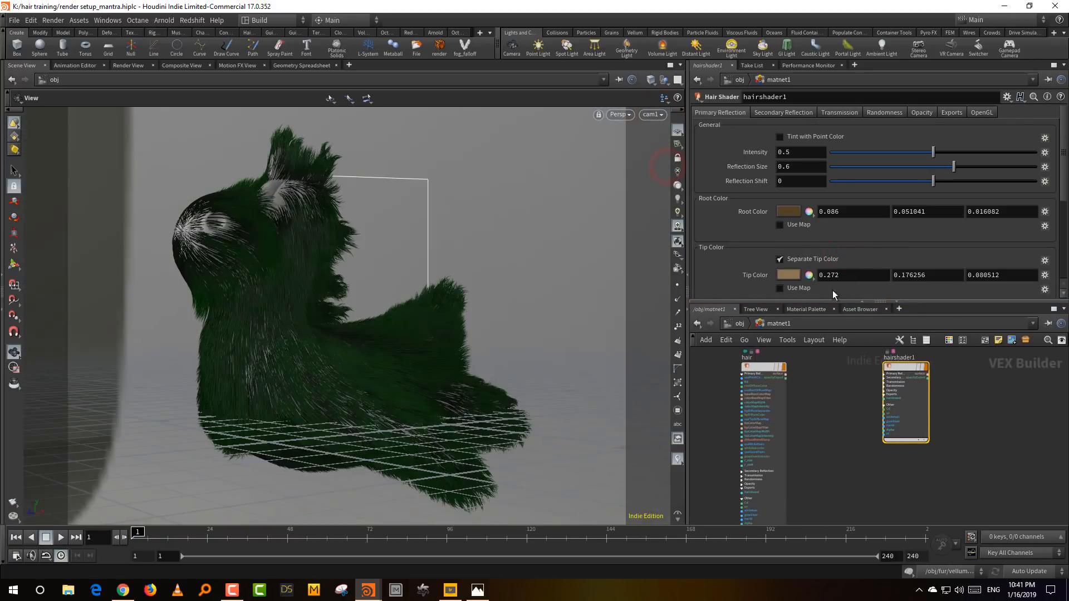
drag(789, 302, 789, 249)
key(u)
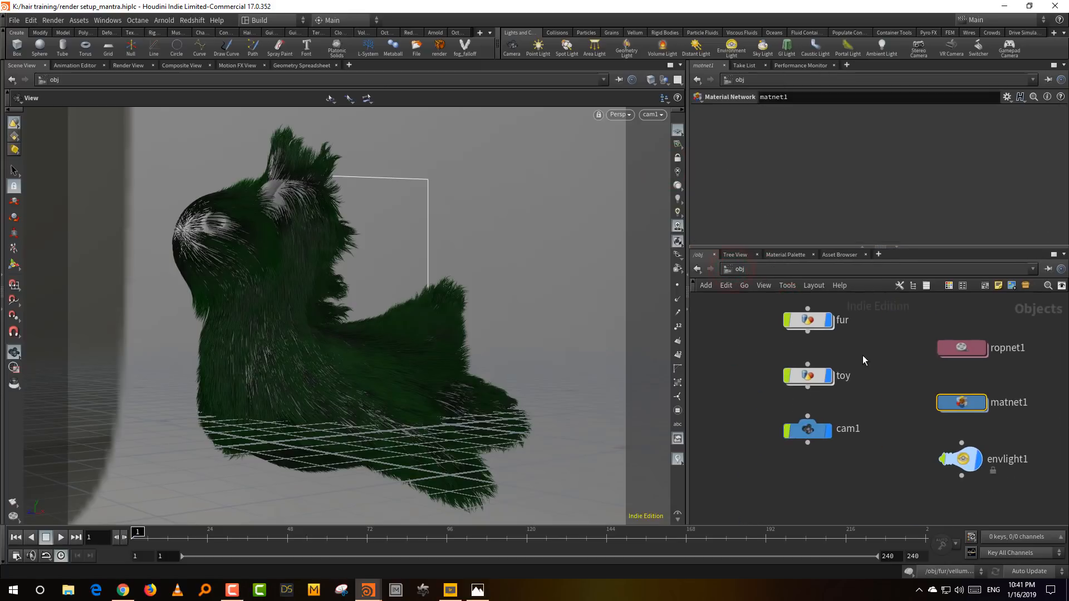
- Hide the fur object in the viewport and select its node
middle_drag(857, 342, 853, 399)
click(824, 377)
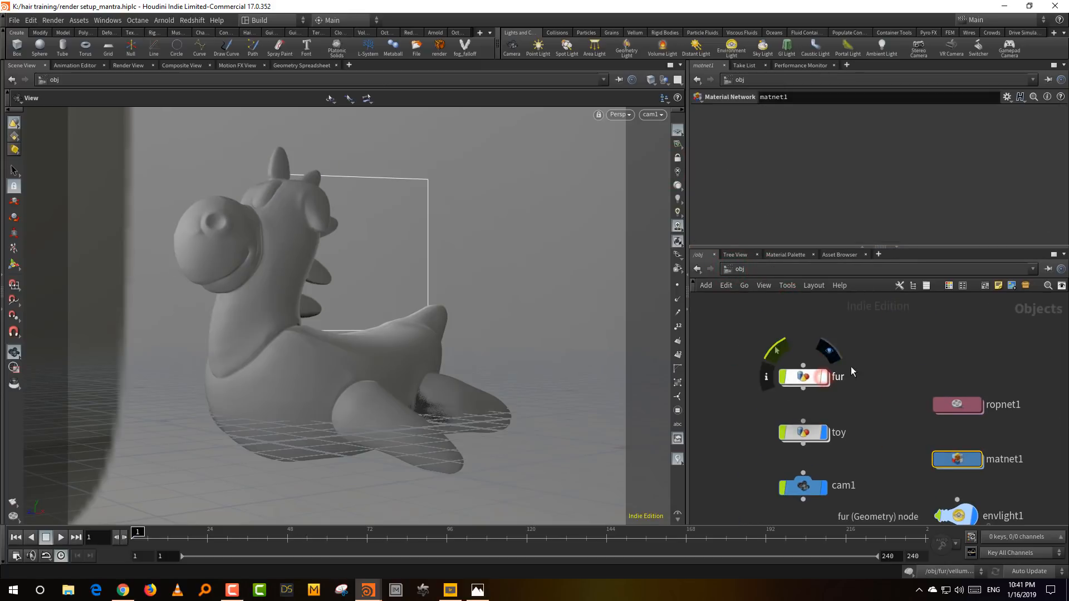
drag(869, 349, 756, 415)
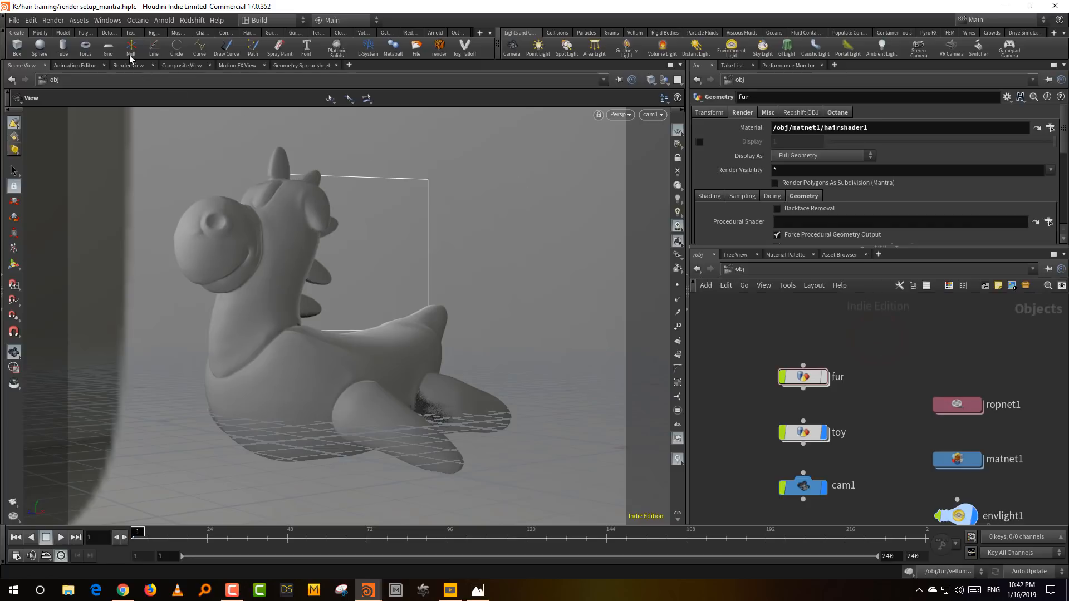
- Open a floating Render View panel and render /obj/ropnet1/mantra1 through /obj/cam1
click(107, 20)
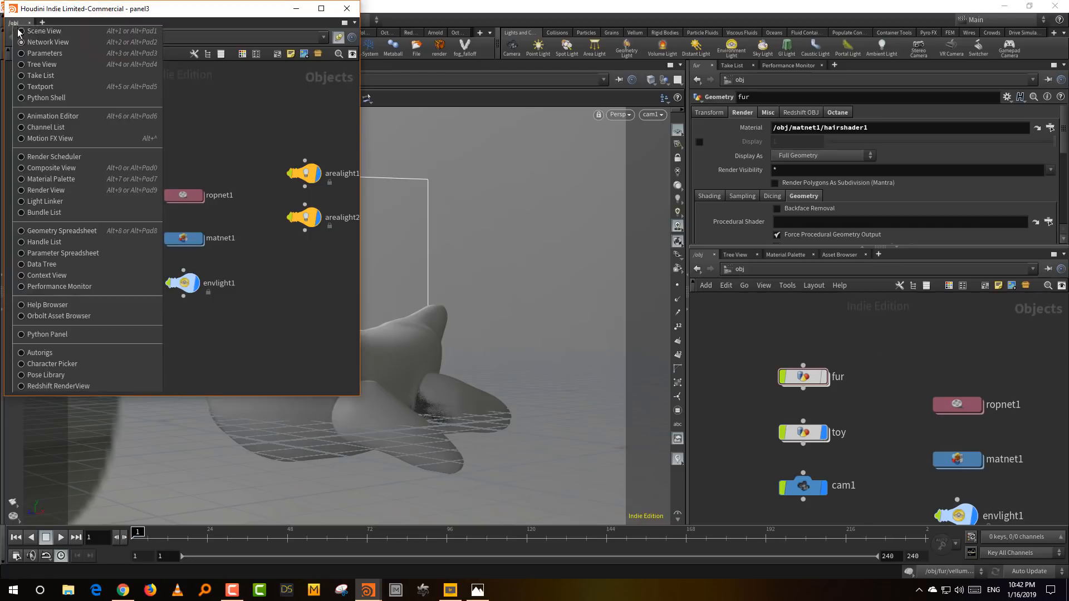
click(56, 189)
click(158, 37)
click(161, 59)
click(218, 39)
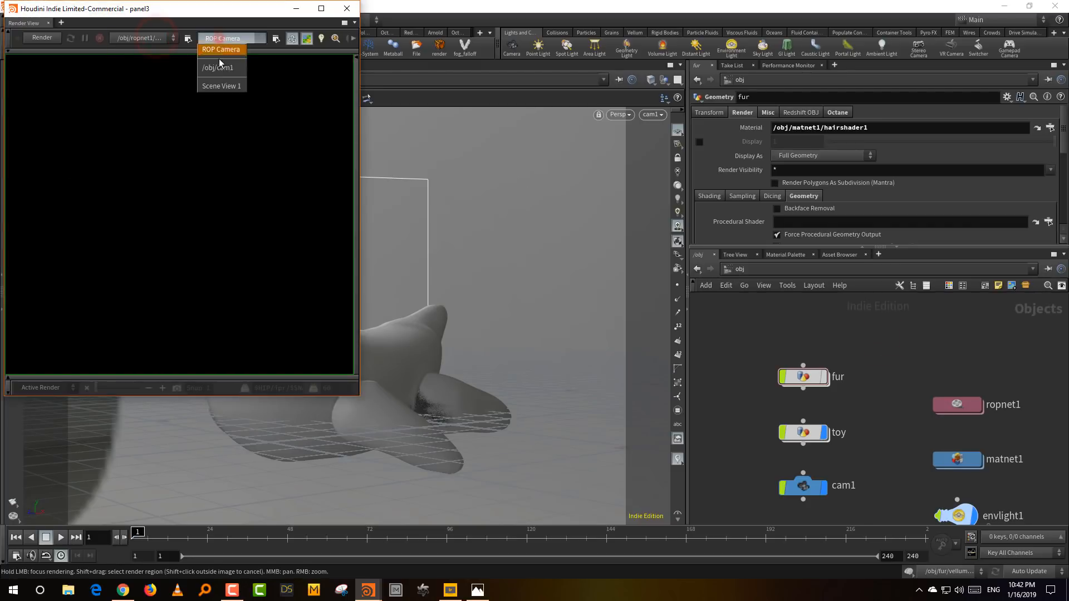
click(222, 68)
click(42, 37)
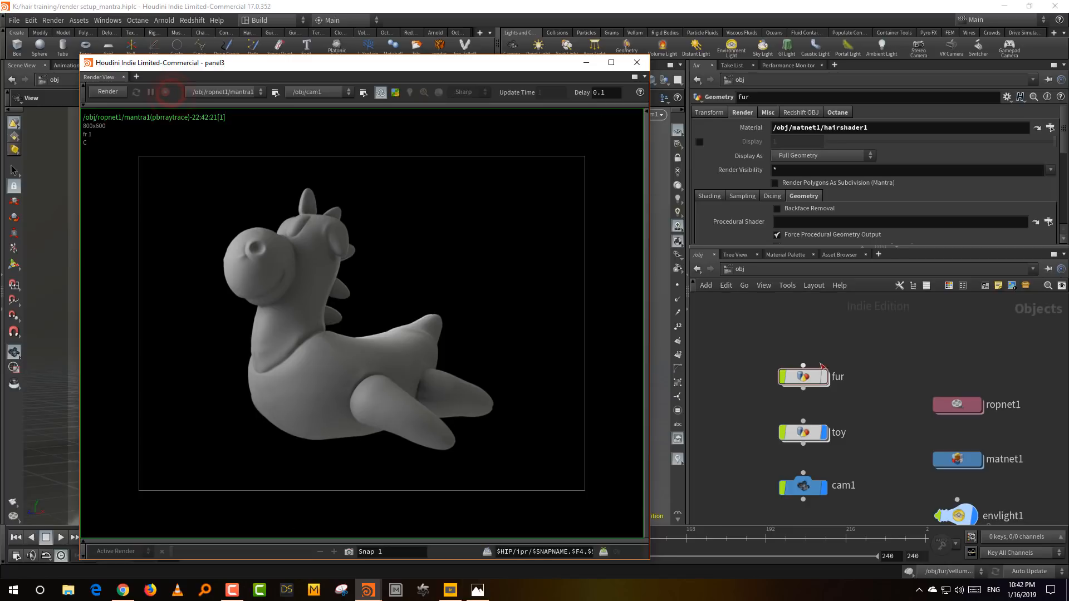
- Display the fur object so it is included in the render, and enter matnet1 with more room for hairshader1's parameters
click(823, 377)
click(883, 385)
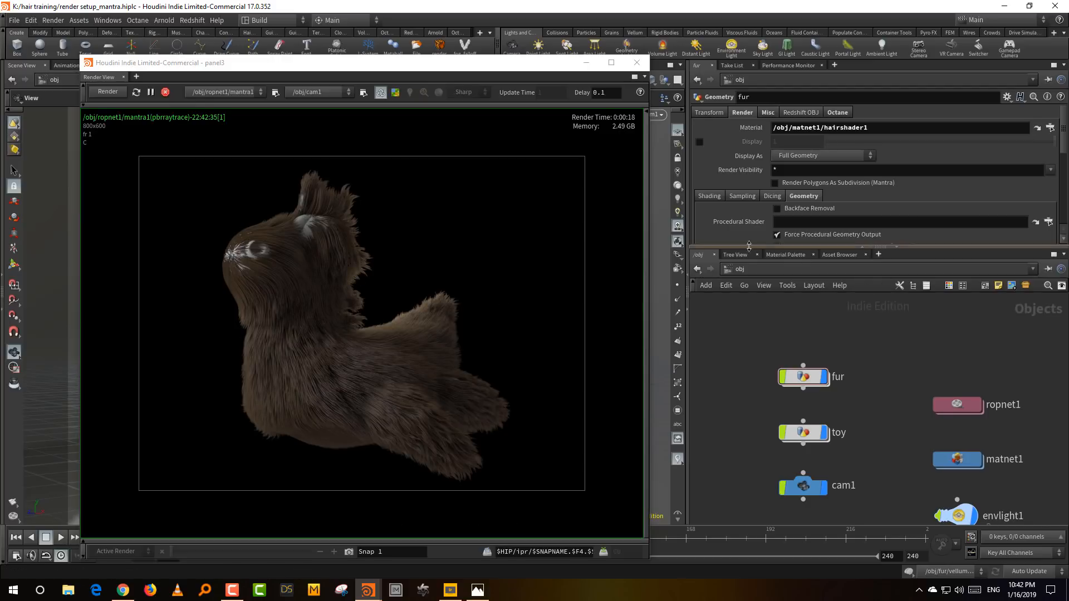
double_click(958, 462)
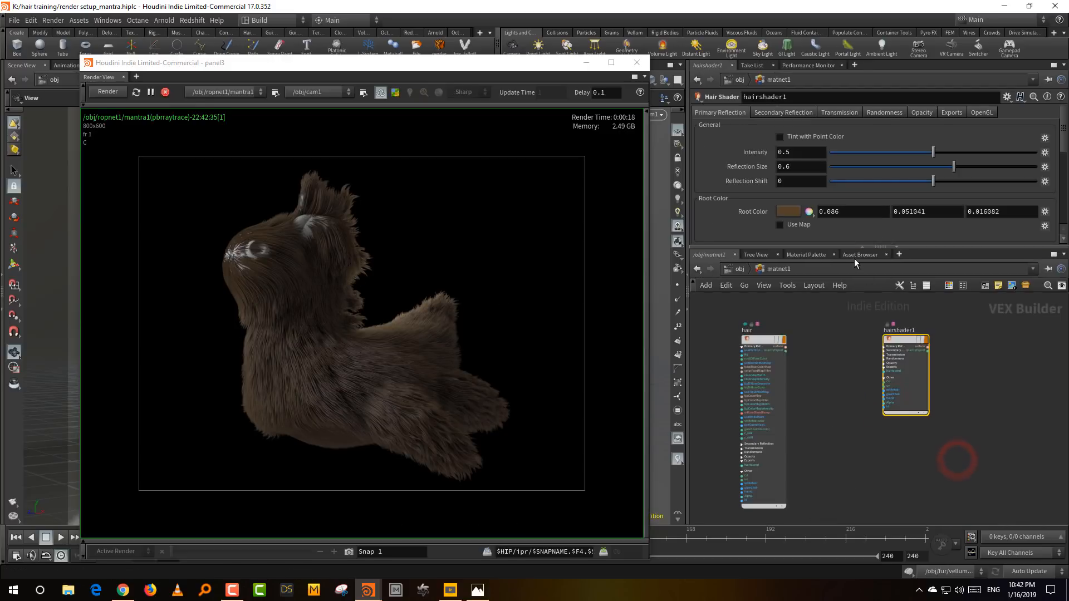
drag(846, 246, 846, 310)
drag(850, 405, 909, 439)
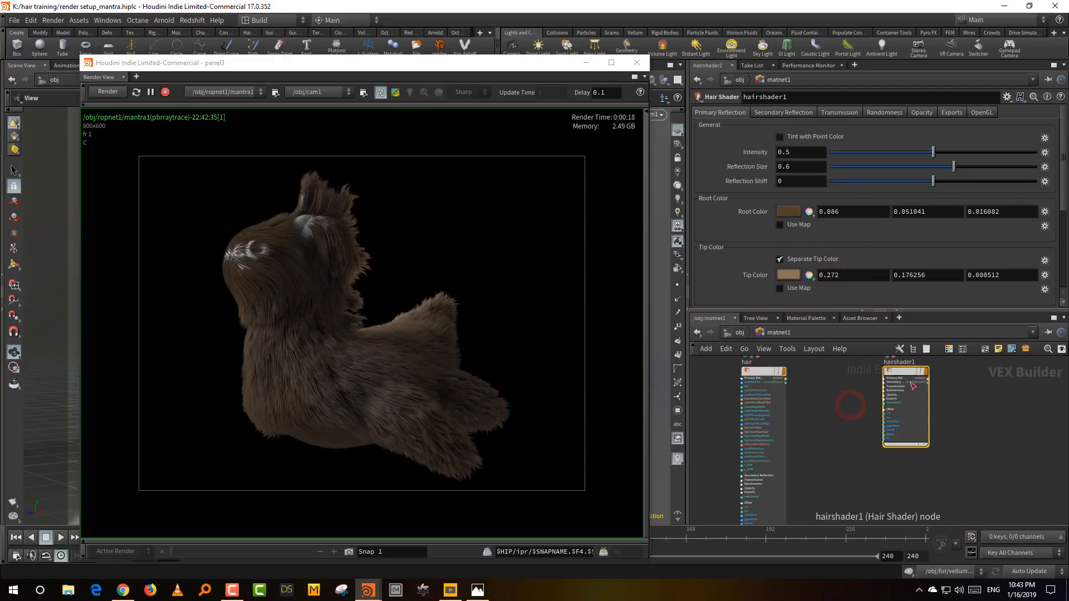
drag(902, 371, 899, 379)
drag(827, 311, 827, 370)
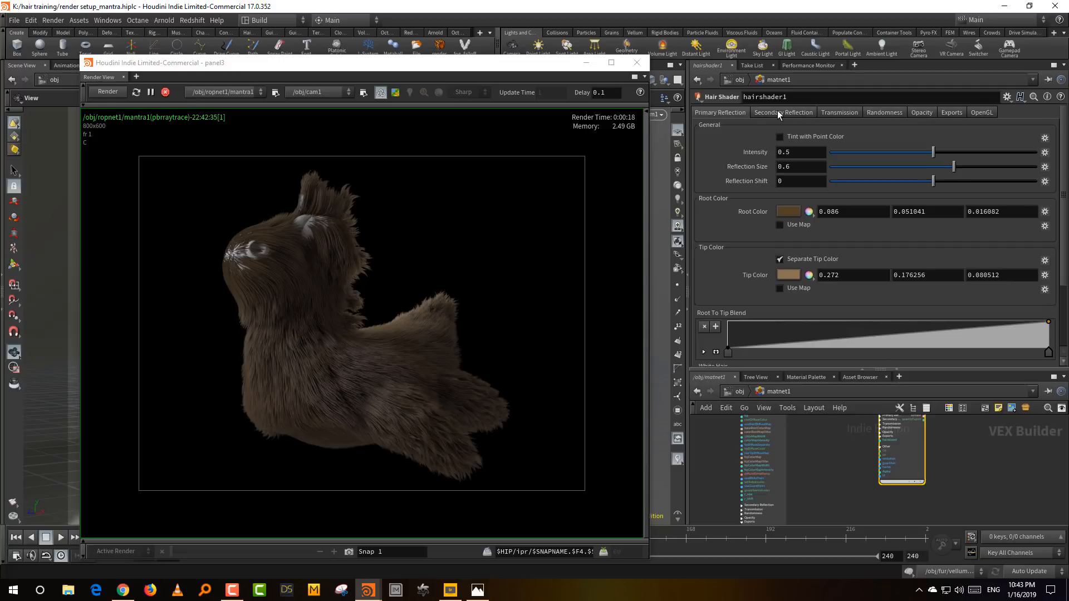
- Examine hairshader1's opacity, randomness, primary reflection, secondary reflection and transmission settings
click(922, 113)
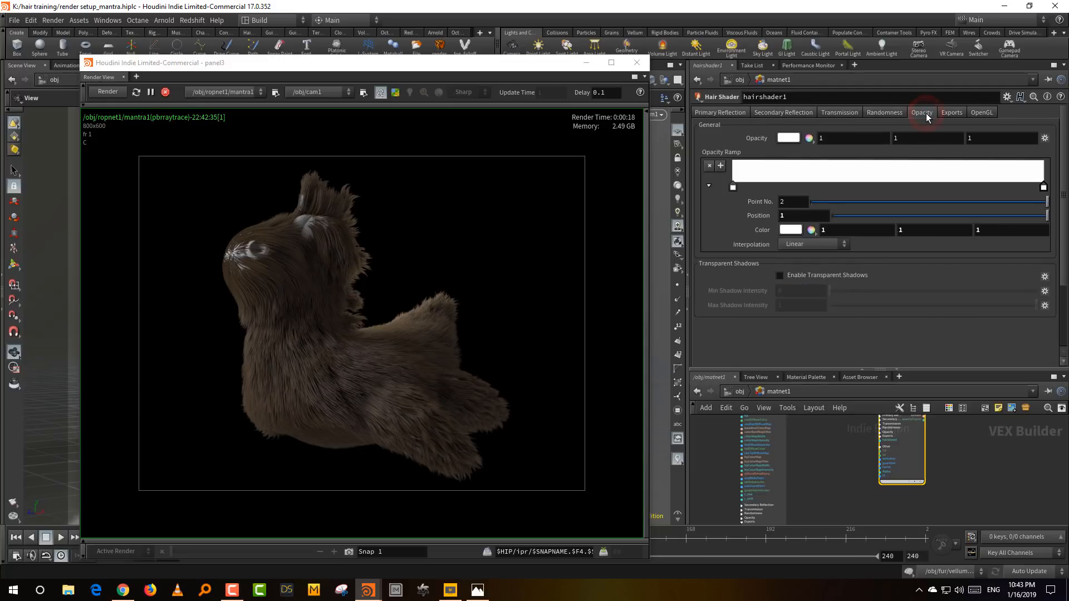
click(874, 113)
click(717, 112)
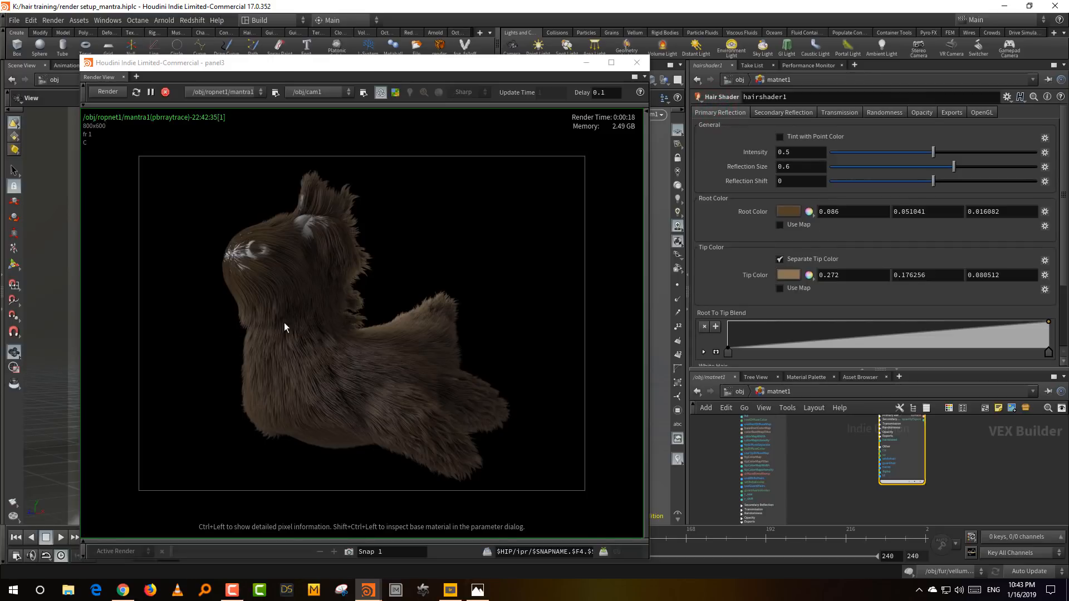
click(787, 113)
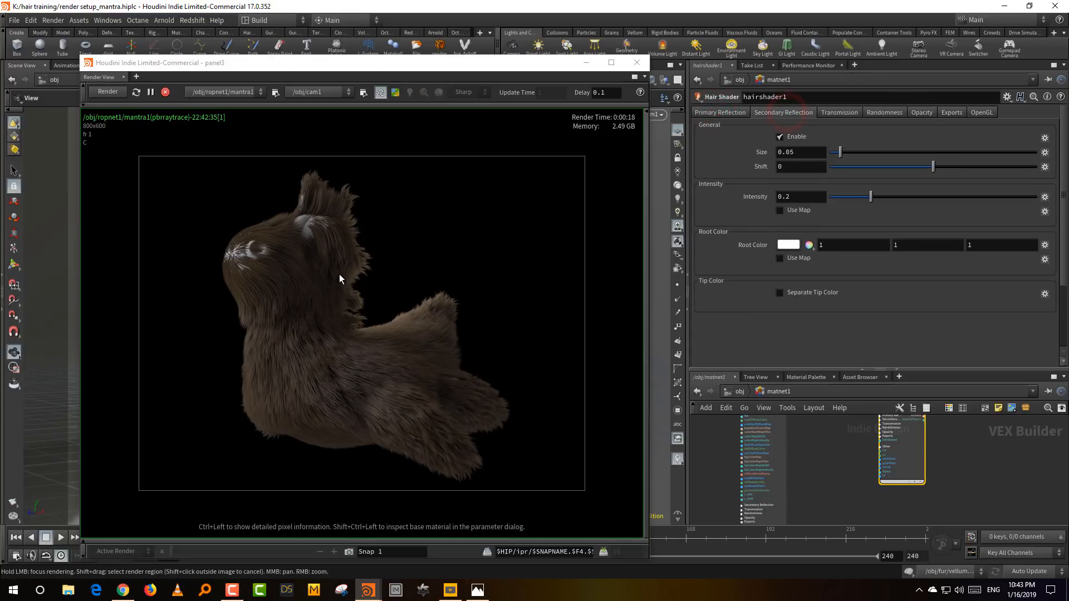
click(841, 113)
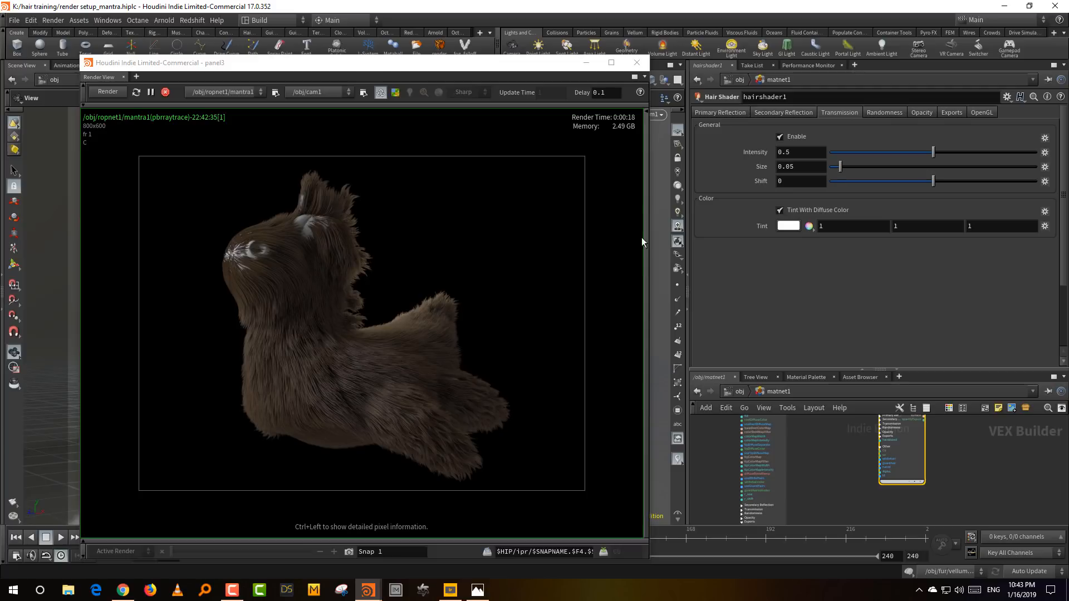
click(899, 112)
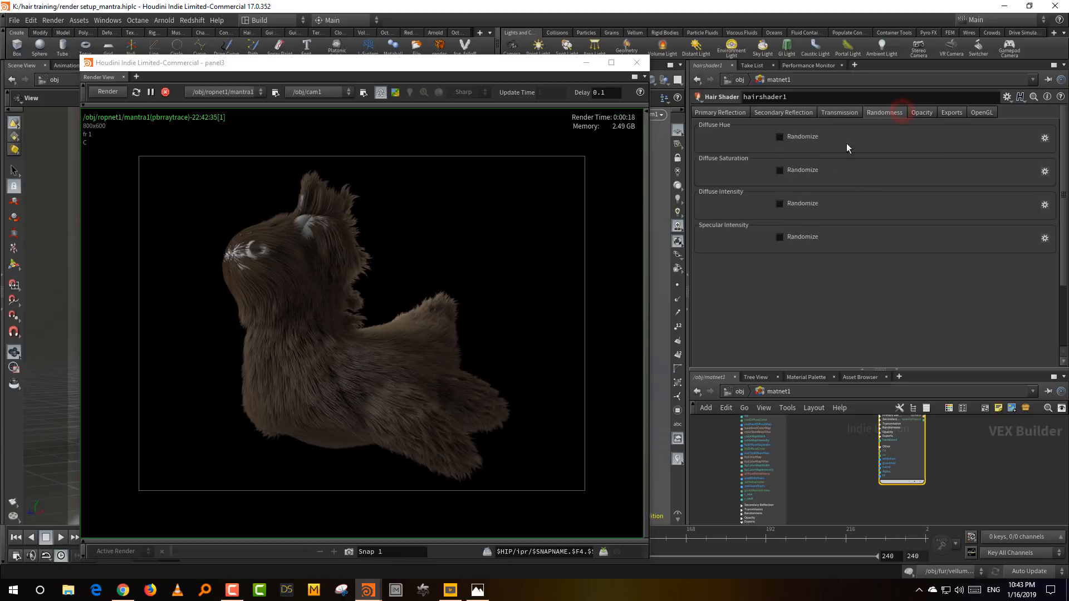
- Disable the secondary reflection and the transmission of hairshader1
click(785, 111)
click(843, 113)
click(795, 137)
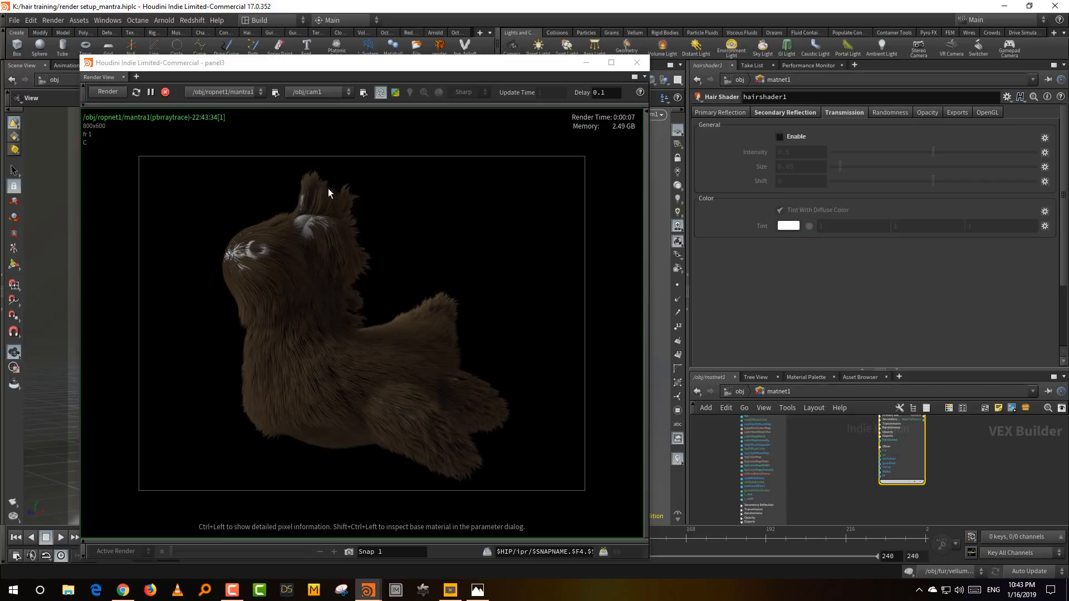
- Set hairshader1's primary reflection Root Color to blue, with hue 220 and value 0.474
click(736, 113)
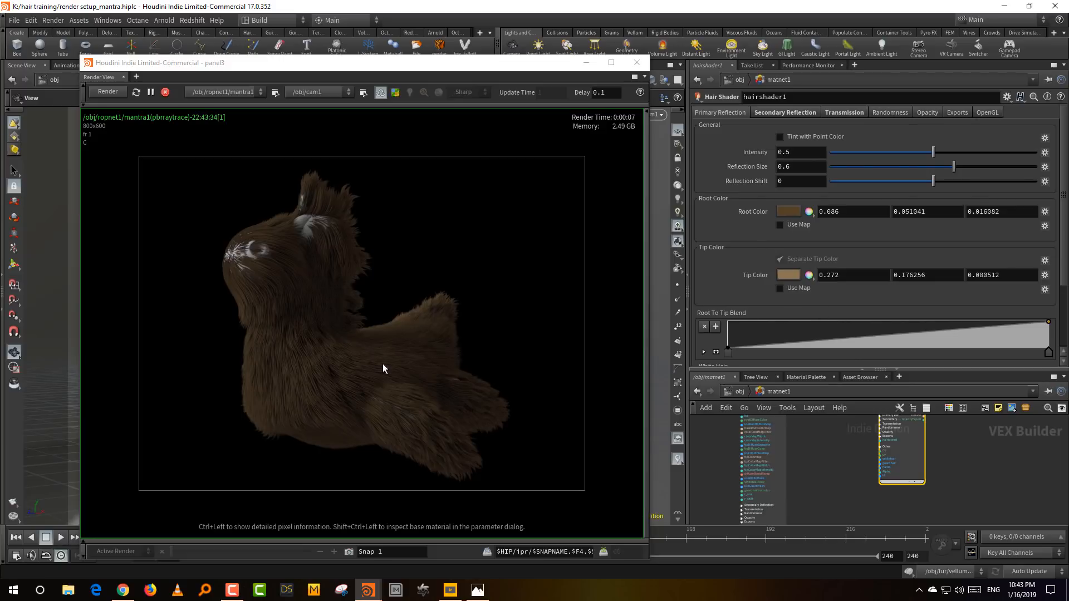
click(791, 214)
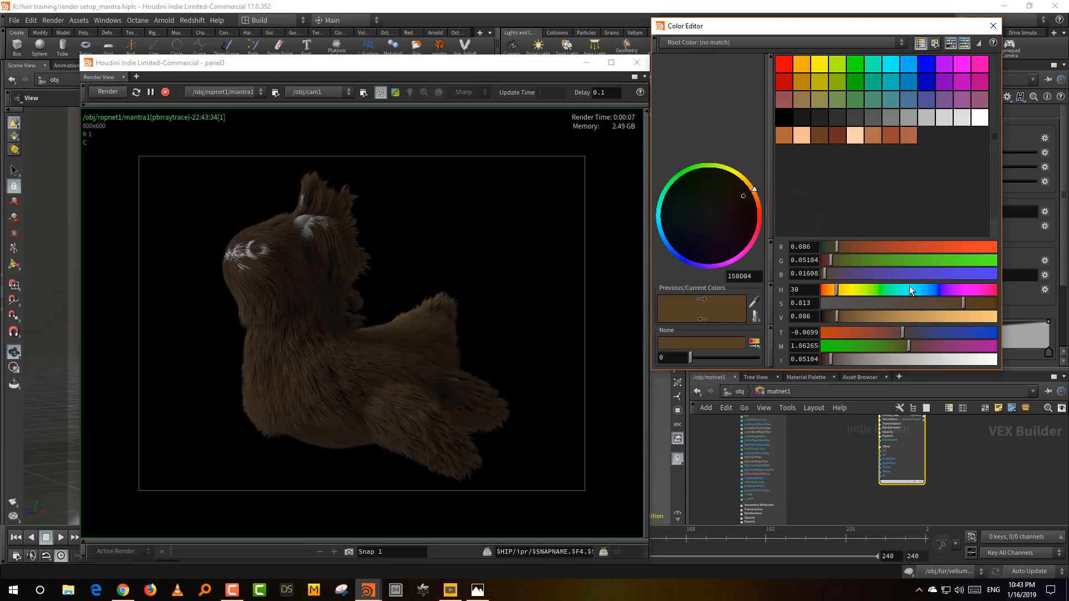
click(929, 290)
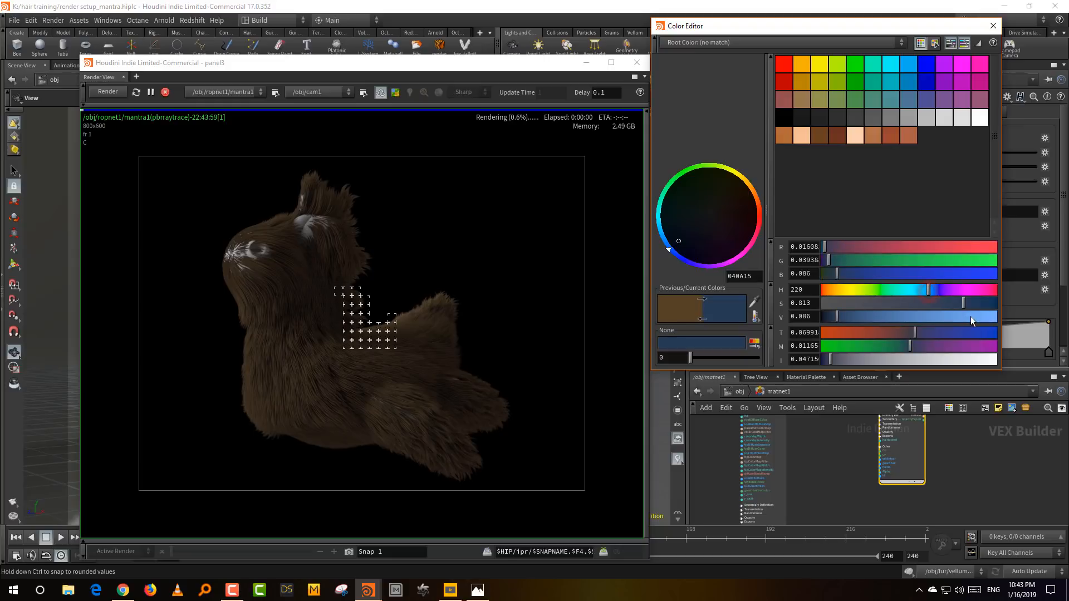
click(904, 316)
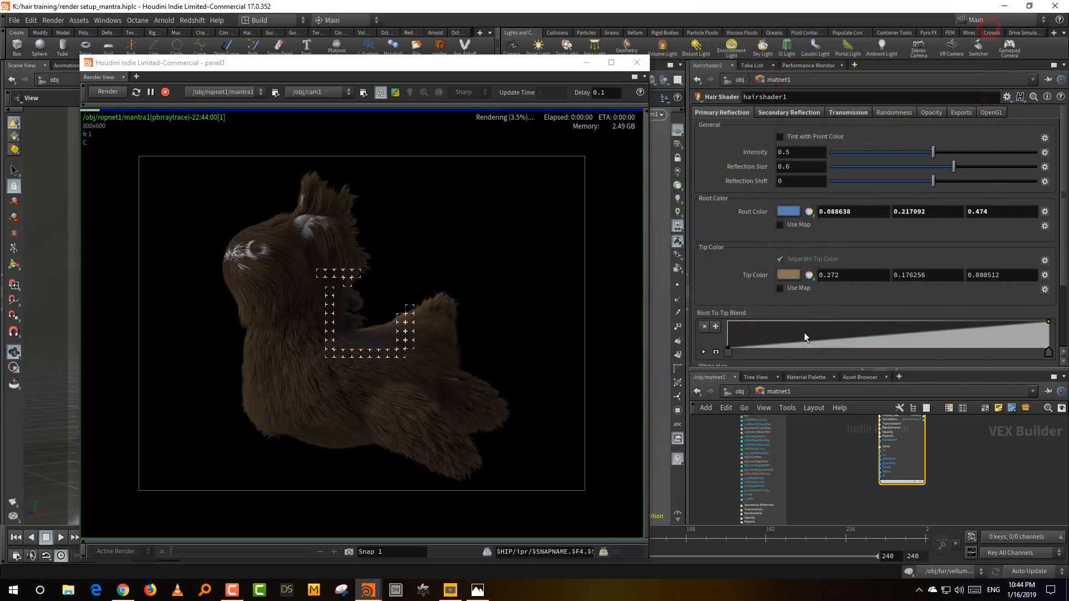
click(992, 25)
- Set hairshader1's Tip Color to magenta, with hue 299, saturation 1 and value 0.827
click(787, 285)
click(966, 291)
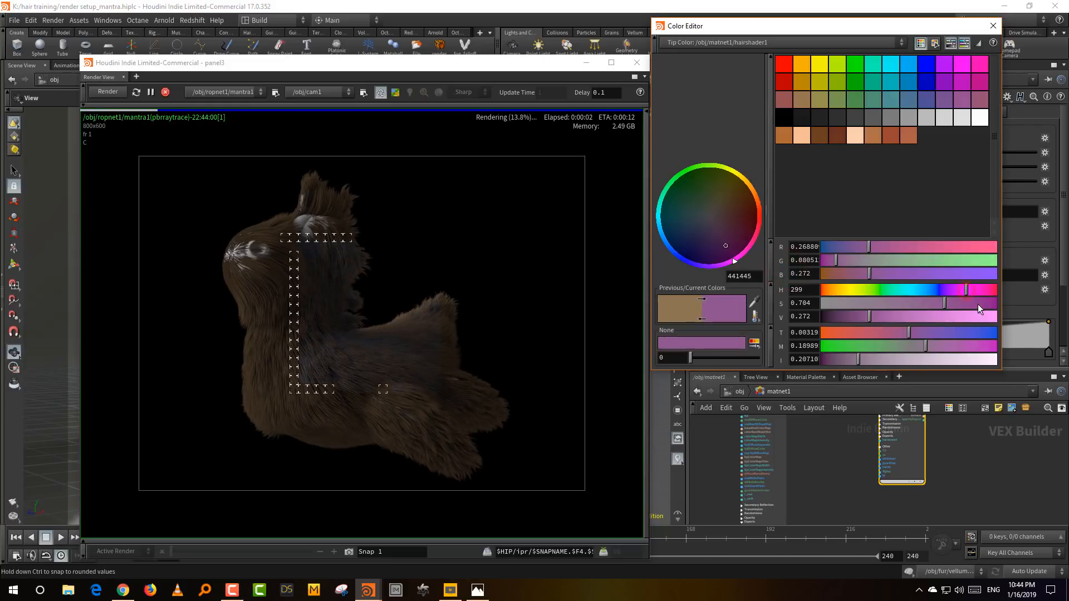
drag(979, 304, 997, 304)
click(965, 317)
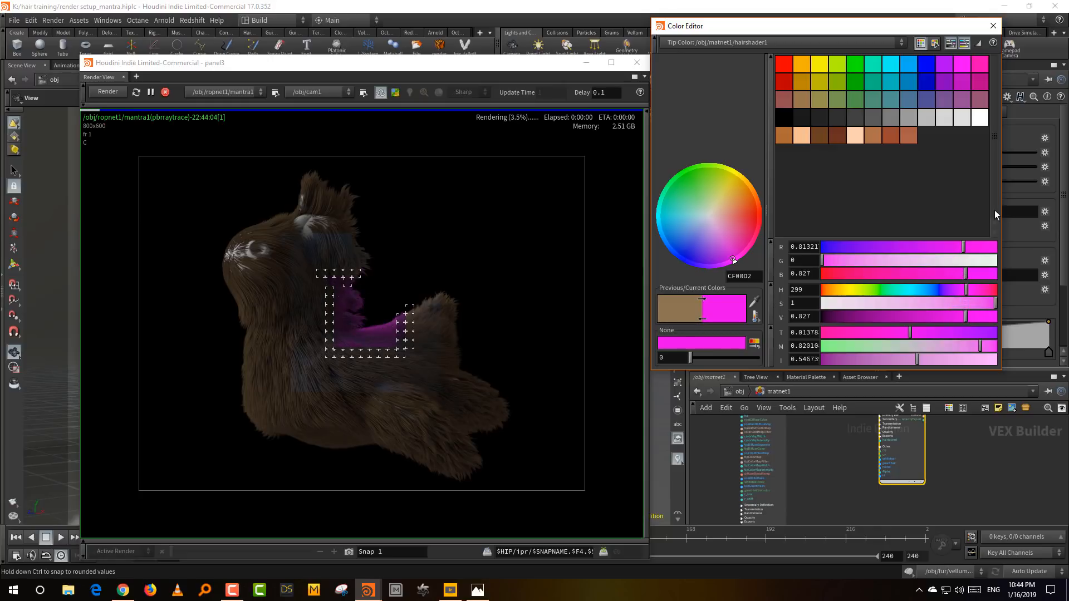
click(993, 26)
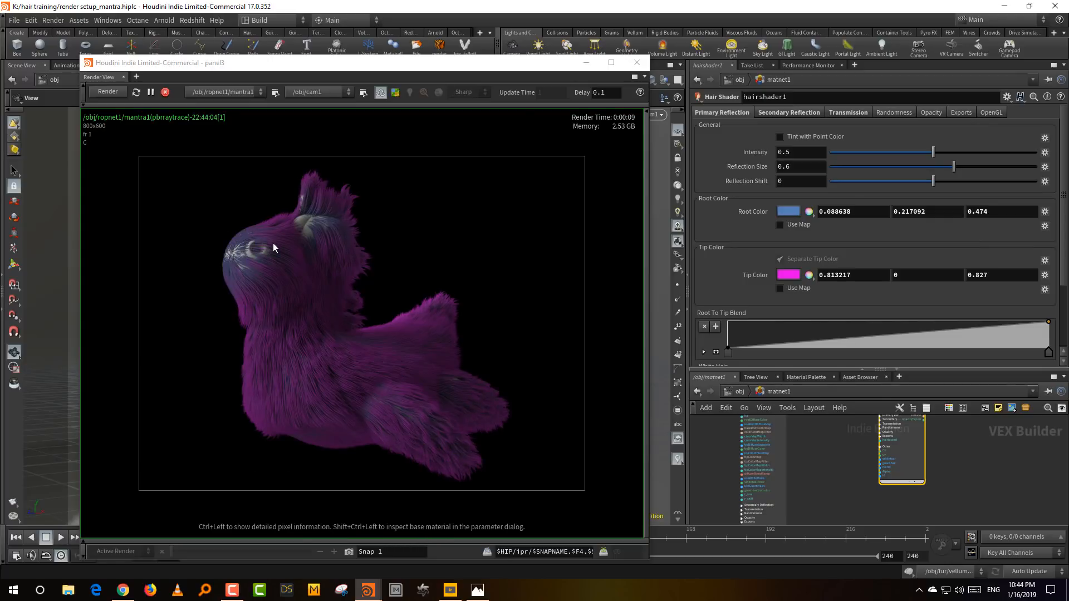
- Check hairshader1's primary reflection settings down to White Hair and undo the last deletion
scroll(889, 242, down, 3)
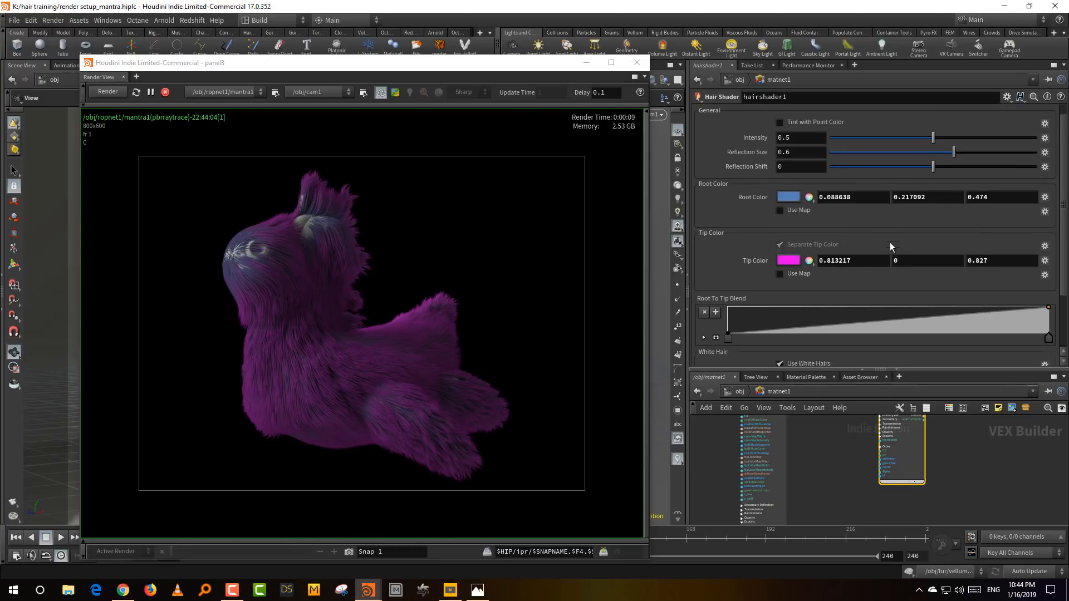
scroll(811, 221, down, 2)
scroll(813, 228, up, 5)
key(ctrl+z)
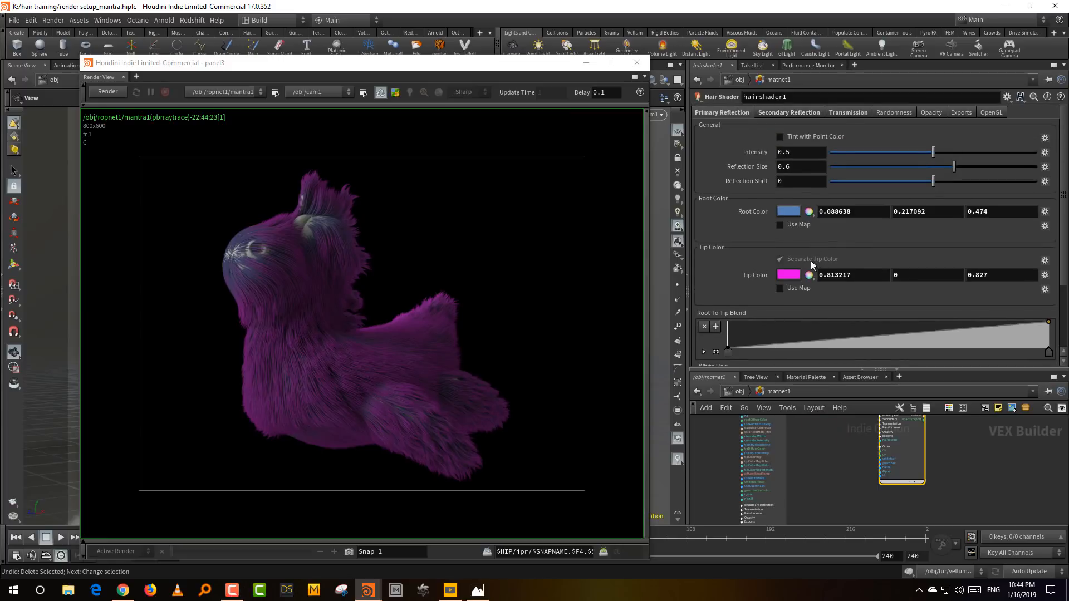
click(811, 259)
- Store a snapshot of the blue and magenta render and set the primary reflection Intensity to 0.941
click(351, 550)
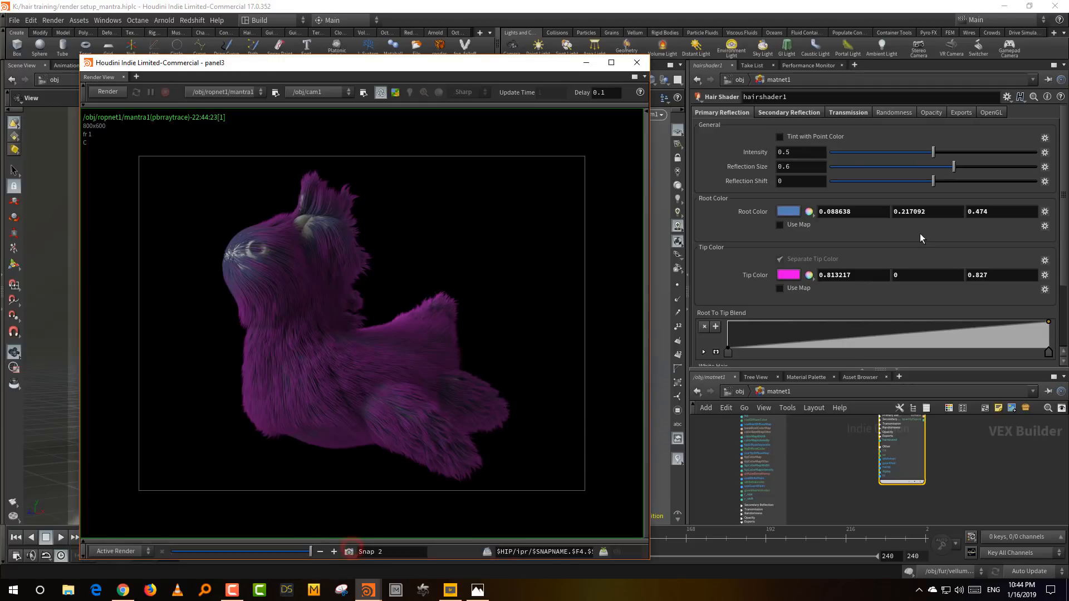
click(1025, 153)
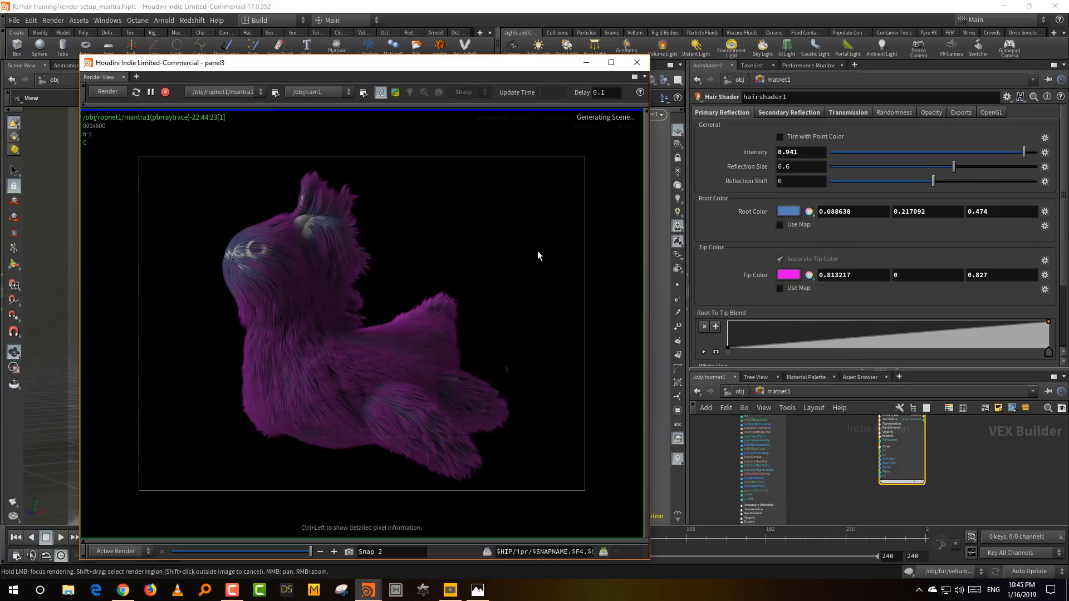
- Lighten hairshader1's Tip Color to a pink of 0.960672, 0.174346, 0.974
click(788, 275)
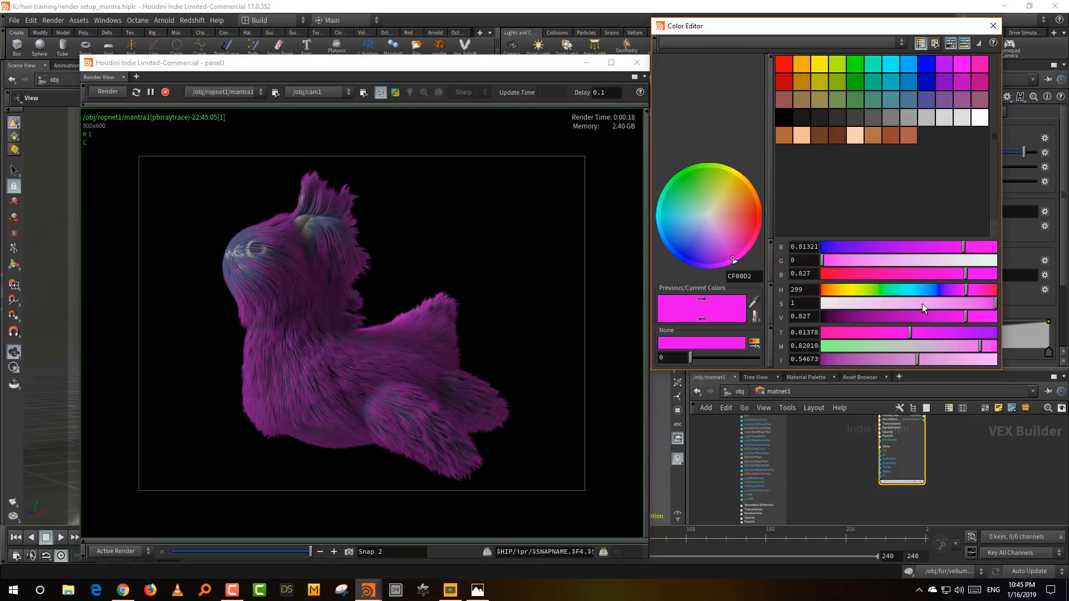
mouse_move(964, 316)
mouse_down()
mouse_move(984, 315)
mouse_move(946, 306)
mouse_up()
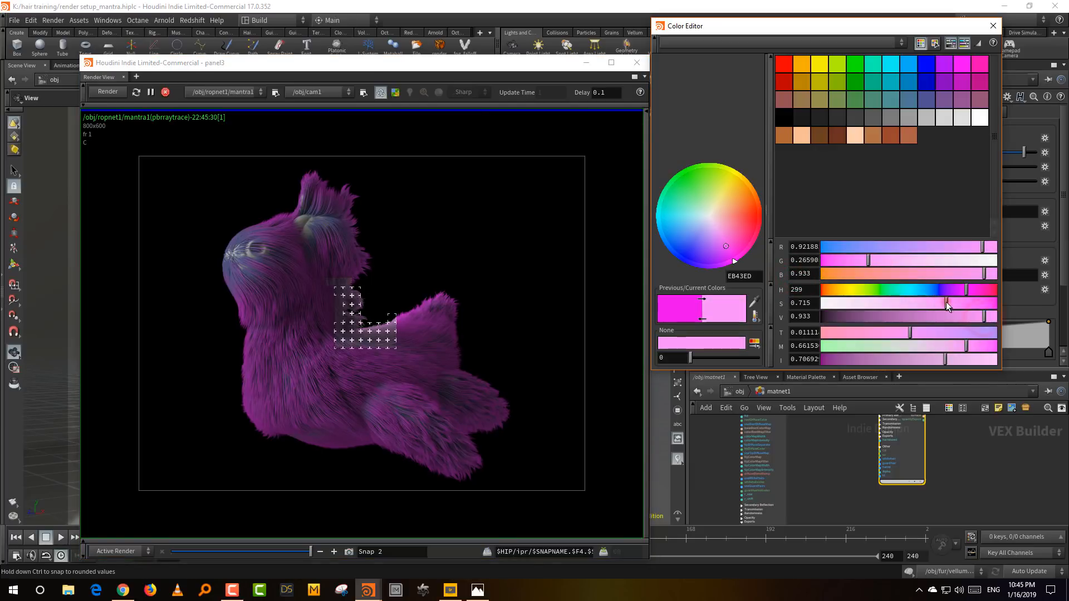
click(993, 25)
- Change hairshader1's Root Color to a saturated purple of 0.417323, 0.00192301, 0.641
click(786, 212)
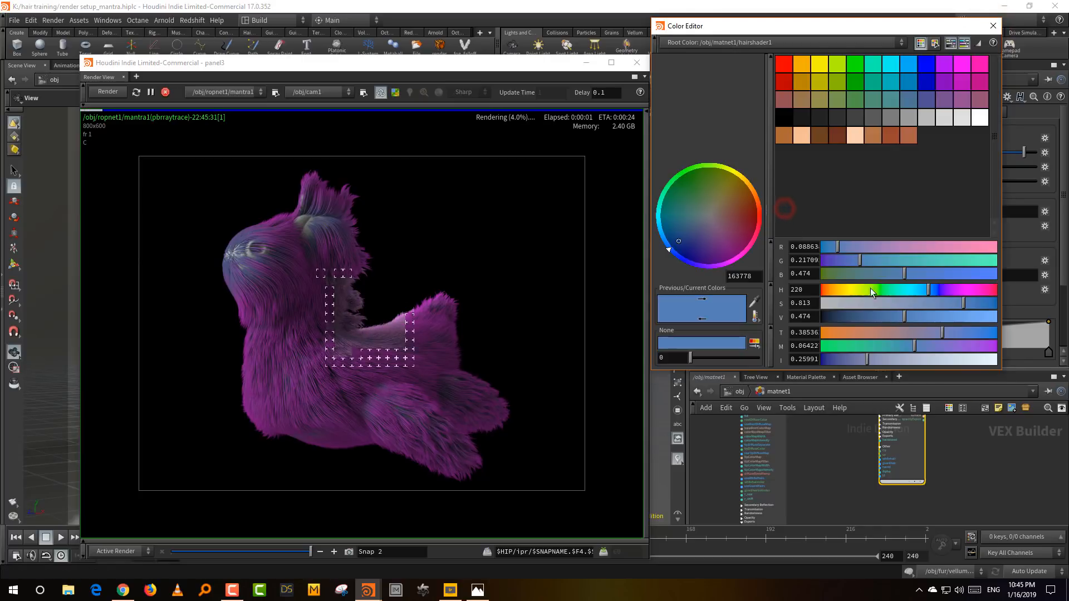
click(956, 290)
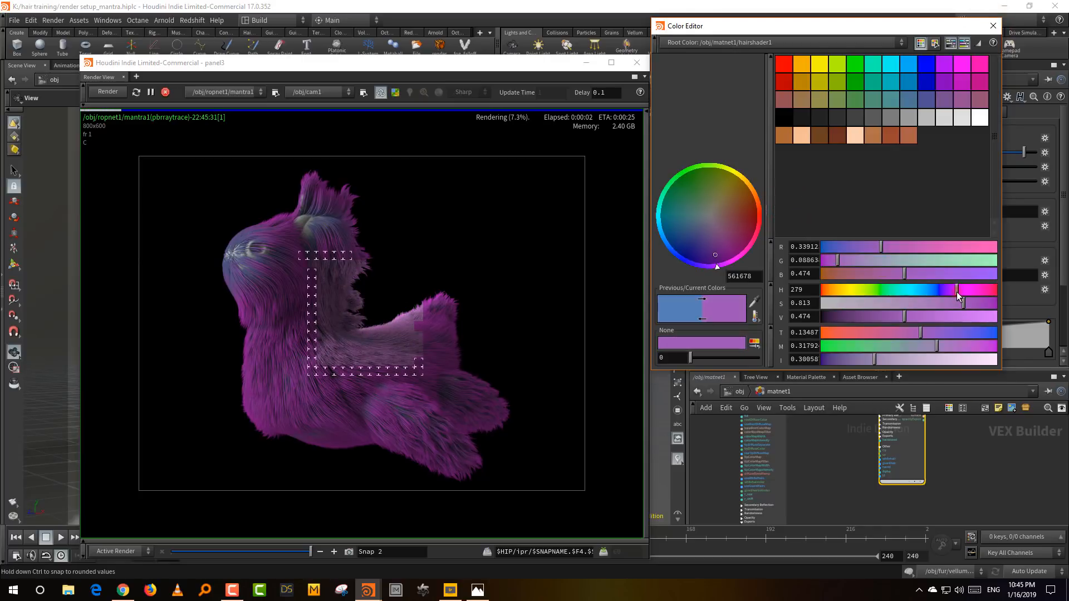
click(984, 304)
drag(945, 319, 933, 321)
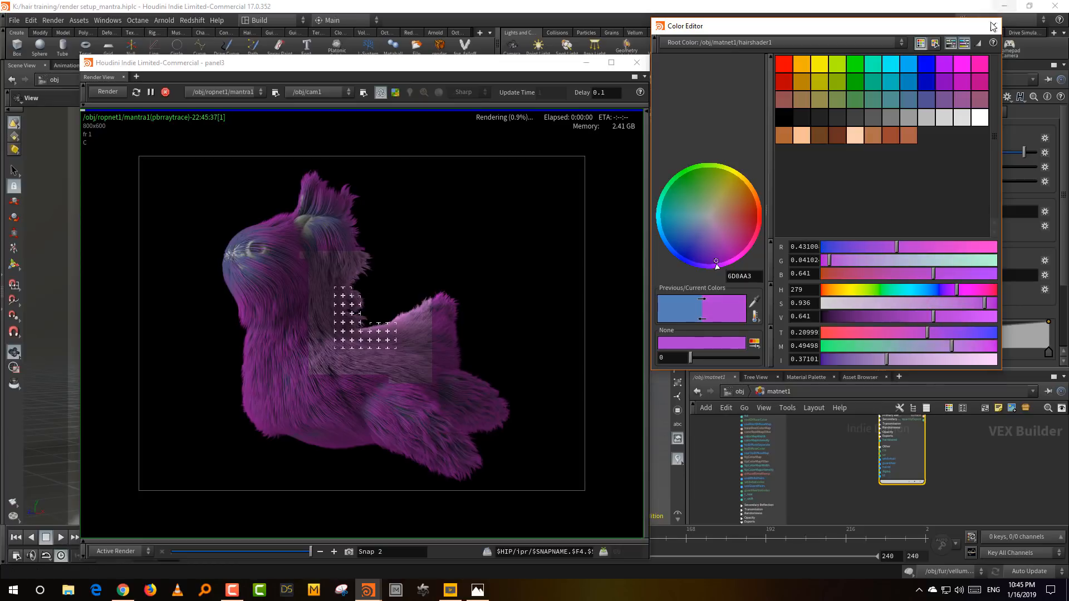
click(993, 25)
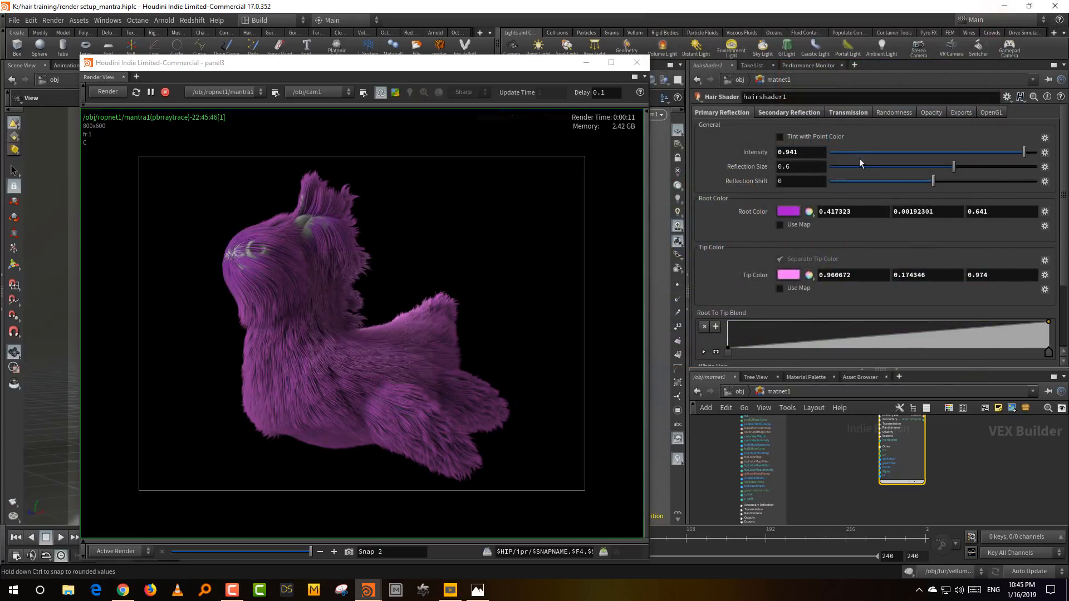
- Store a snapshot of the purple fur render and set the primary Reflection Size to 0.132
click(349, 551)
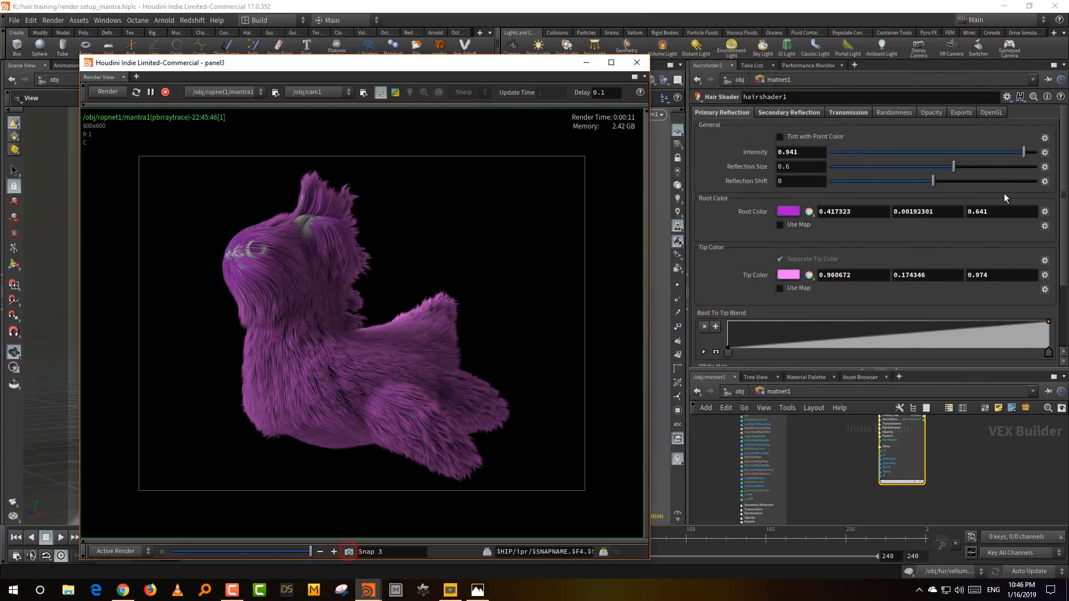
click(857, 167)
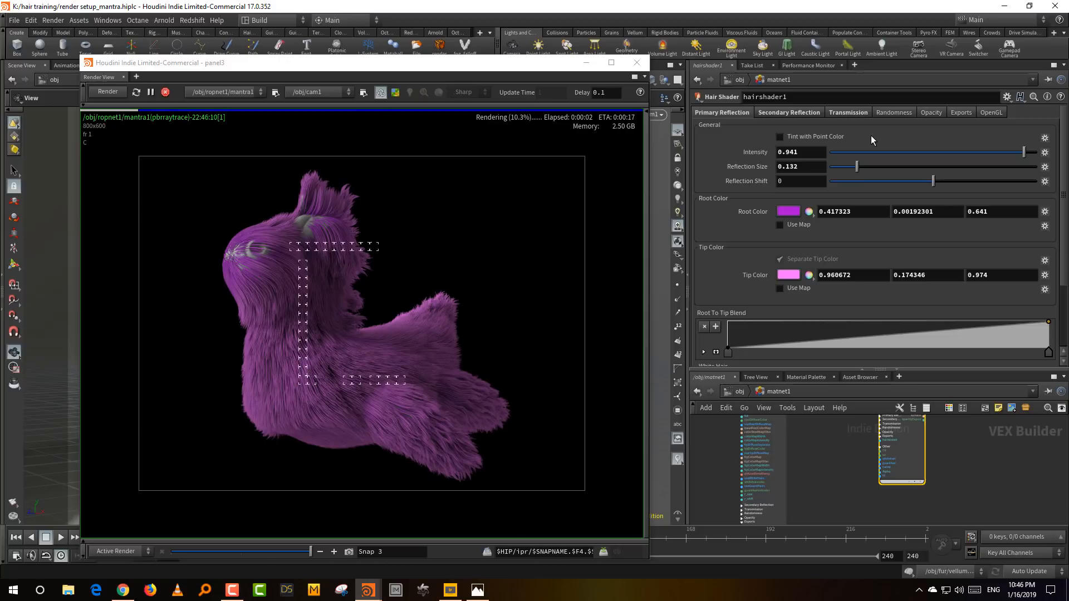
- Compare the stored snapshots with the new render, shift the Render View window slightly and store another snapshot
click(243, 552)
drag(243, 555, 301, 557)
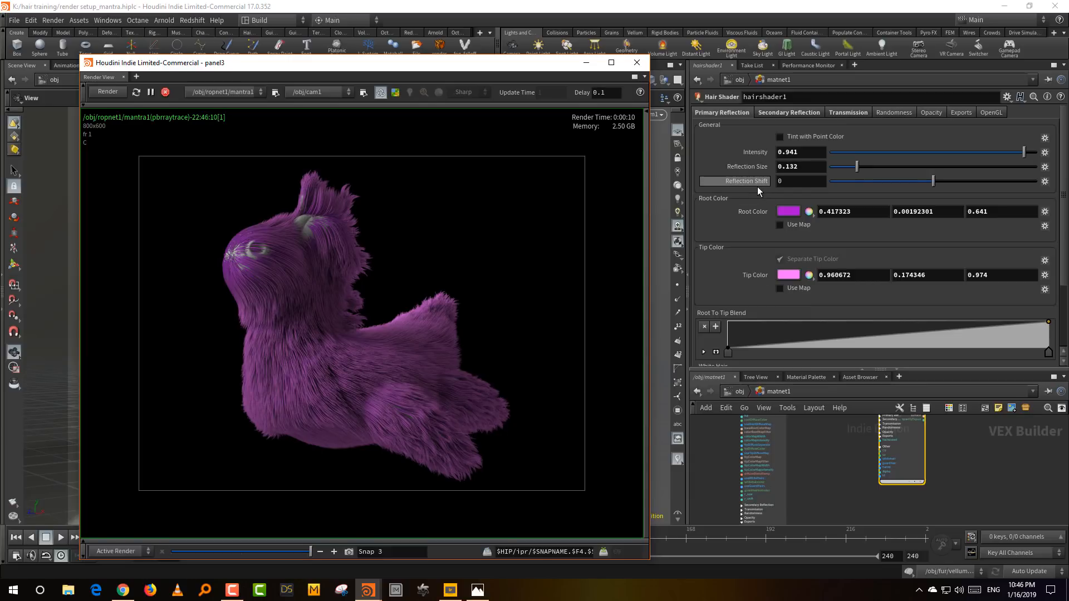
mouse_move(758, 191)
drag(498, 65, 503, 54)
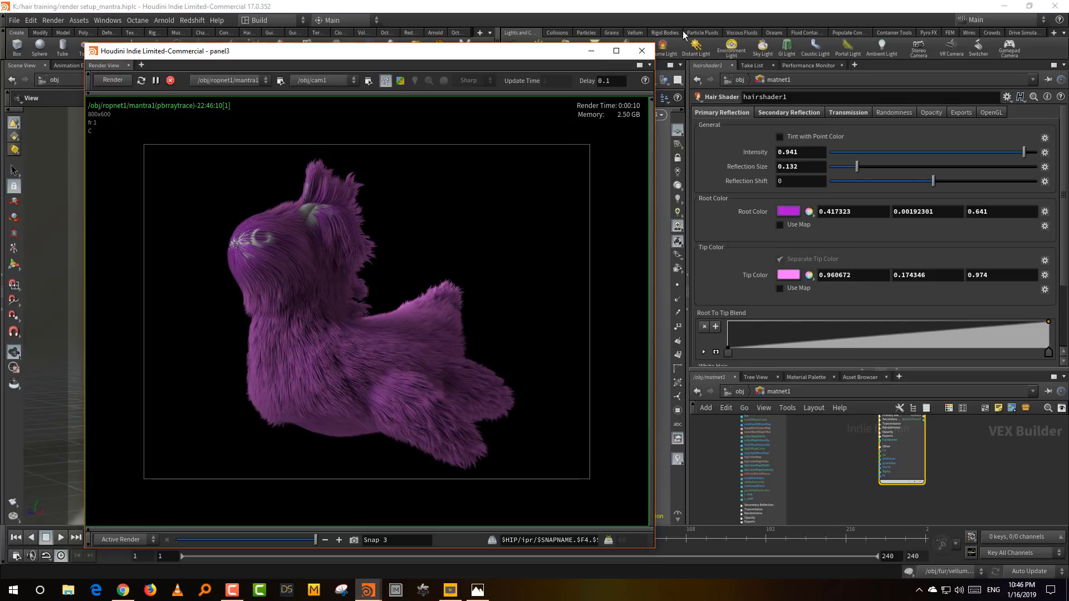
click(352, 539)
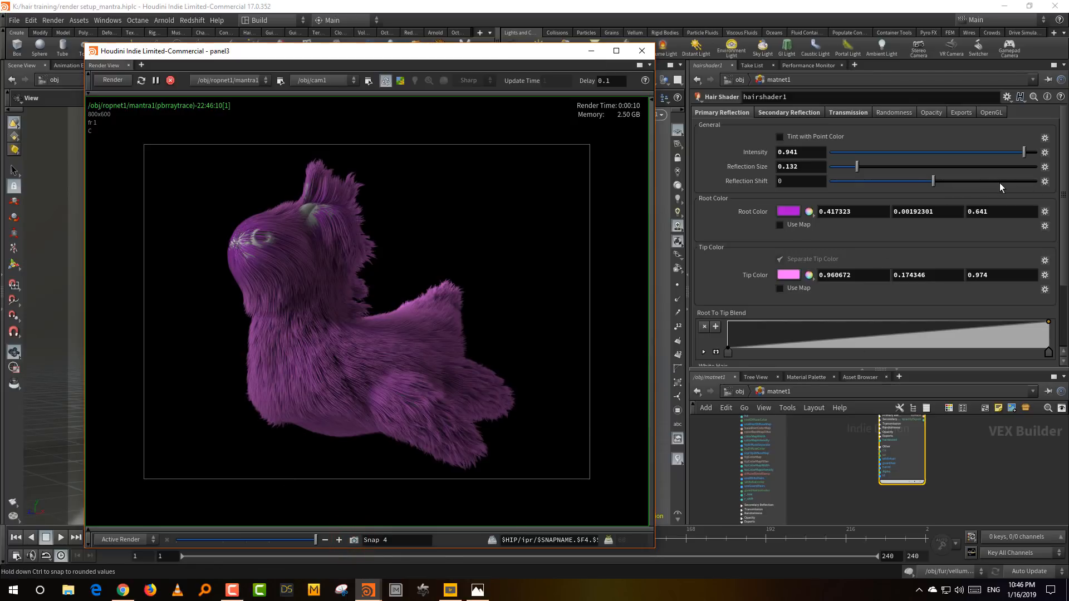
- Try a primary Reflection Shift of 0.509, store a snapshot of that render, and change the shift to -0.434
click(985, 185)
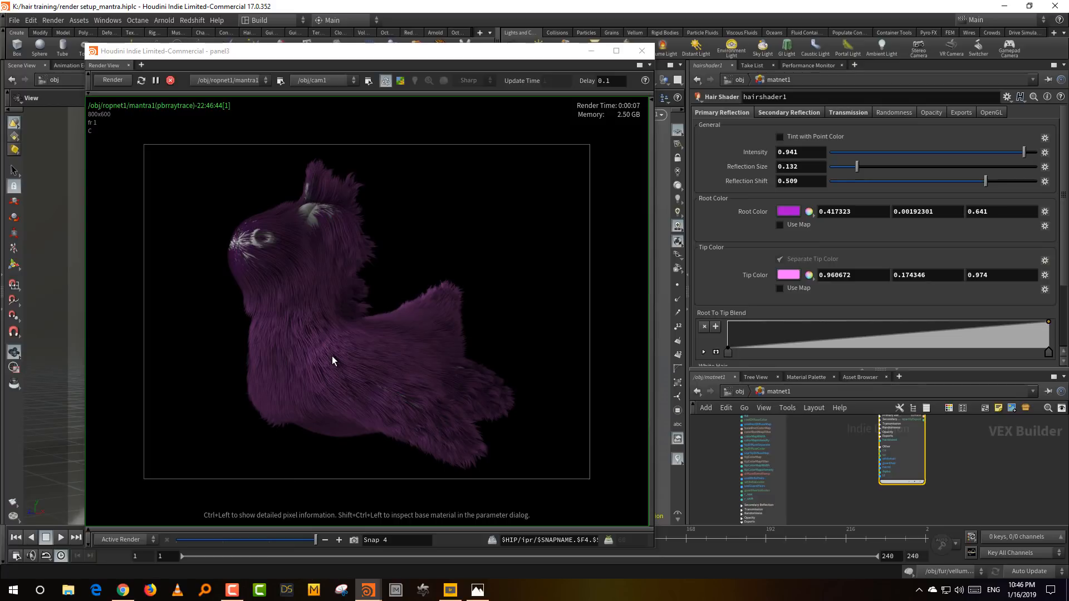
click(354, 540)
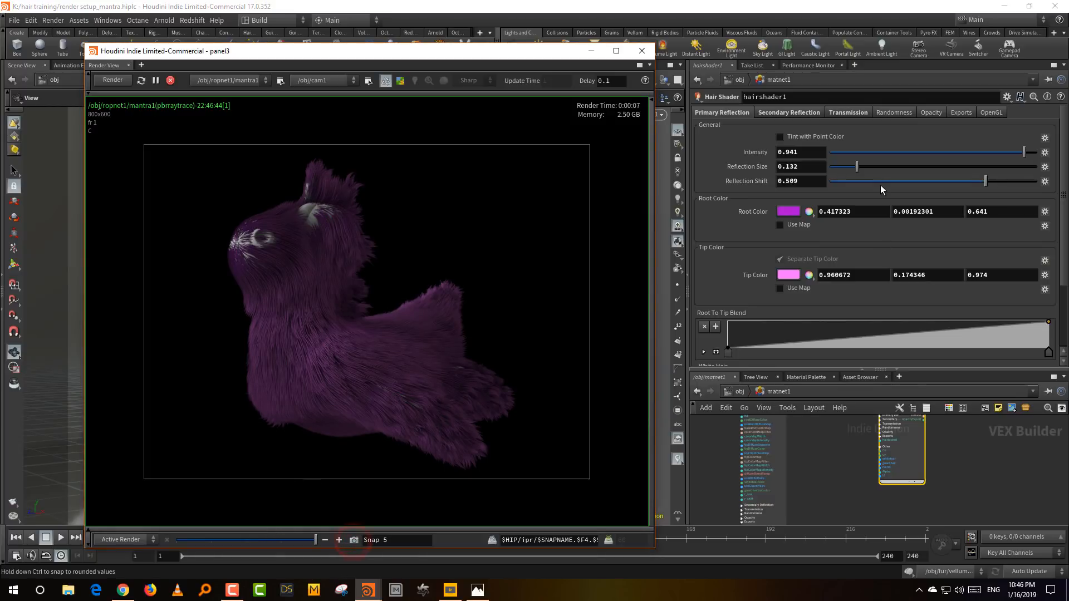
drag(880, 185, 887, 183)
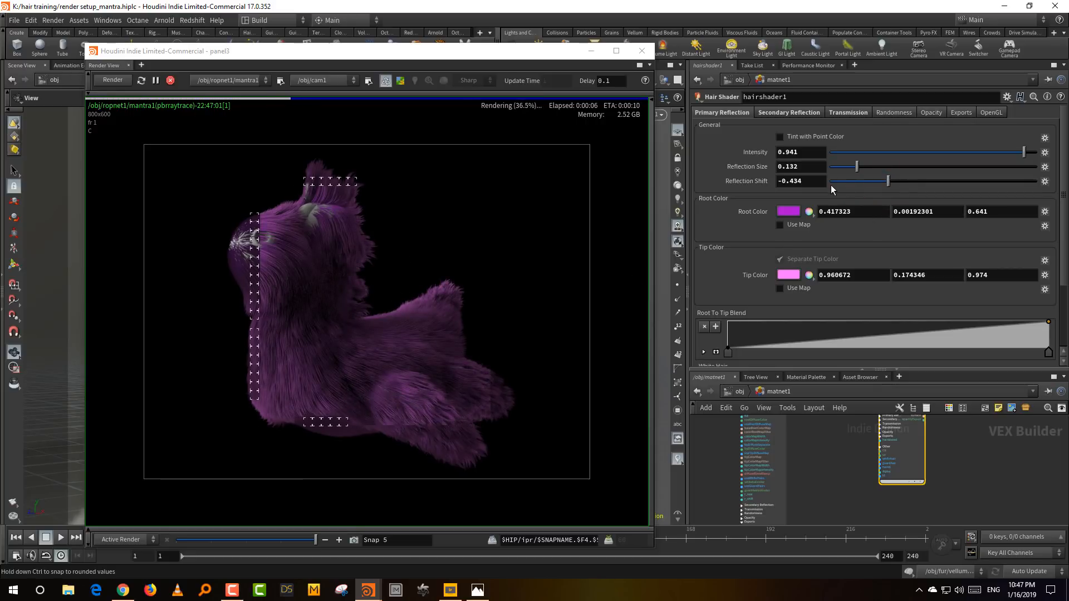
- Compare the negative-shift render with the stored snapshots and set the primary Reflection Shift to -0.305
click(280, 539)
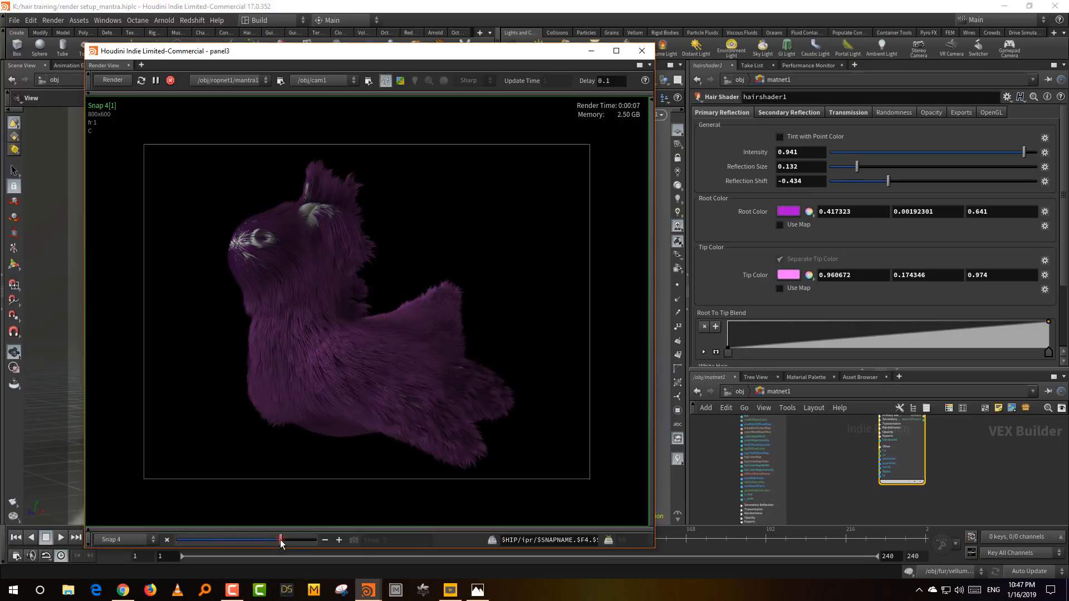
drag(279, 539, 312, 538)
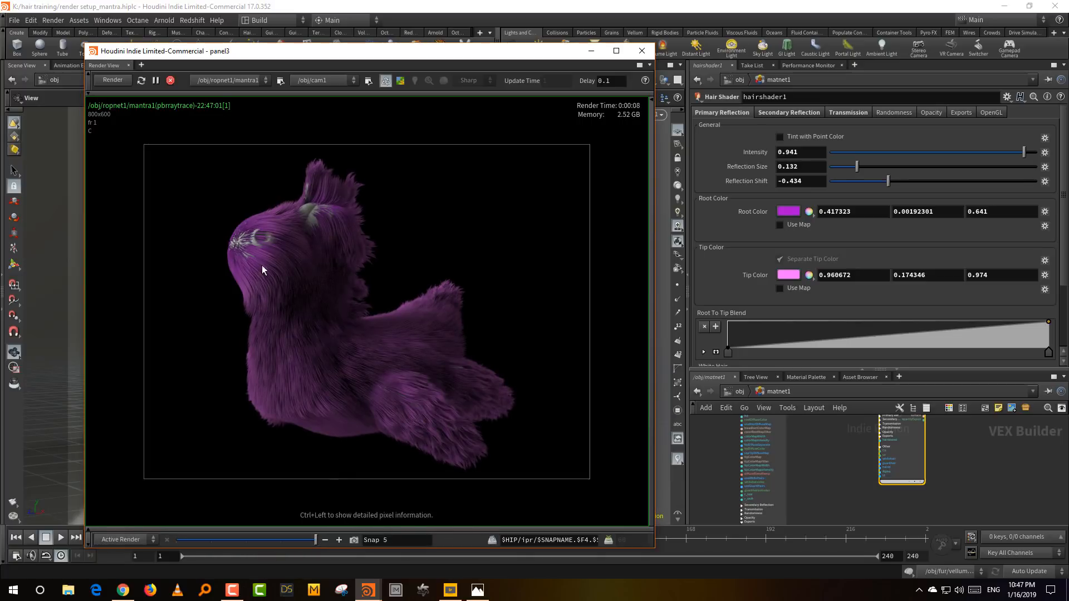
mouse_move(282, 536)
mouse_down()
mouse_move(306, 535)
mouse_move(279, 538)
mouse_up()
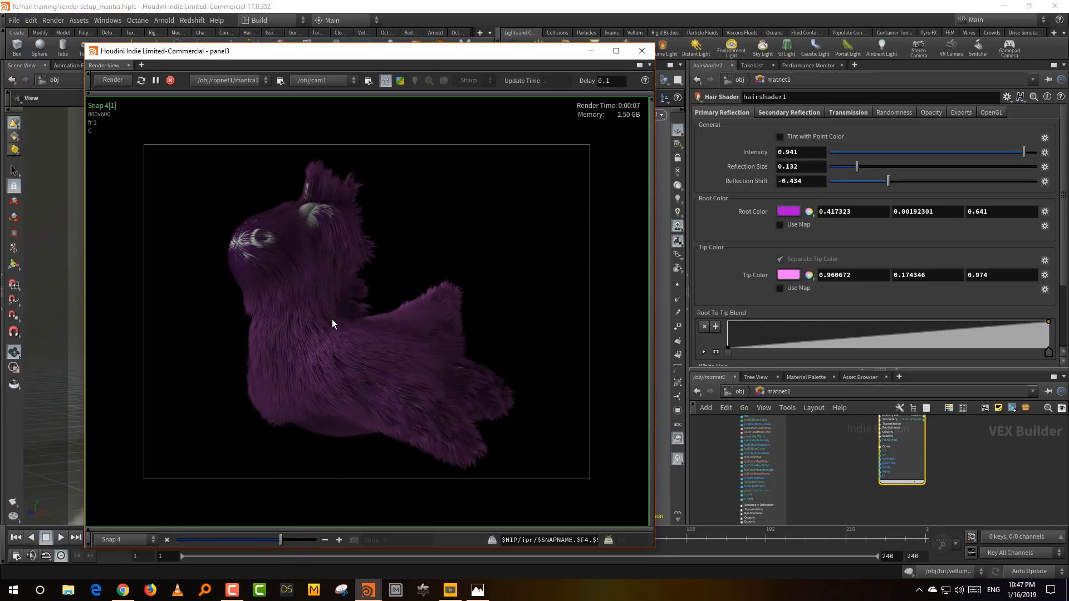
click(312, 539)
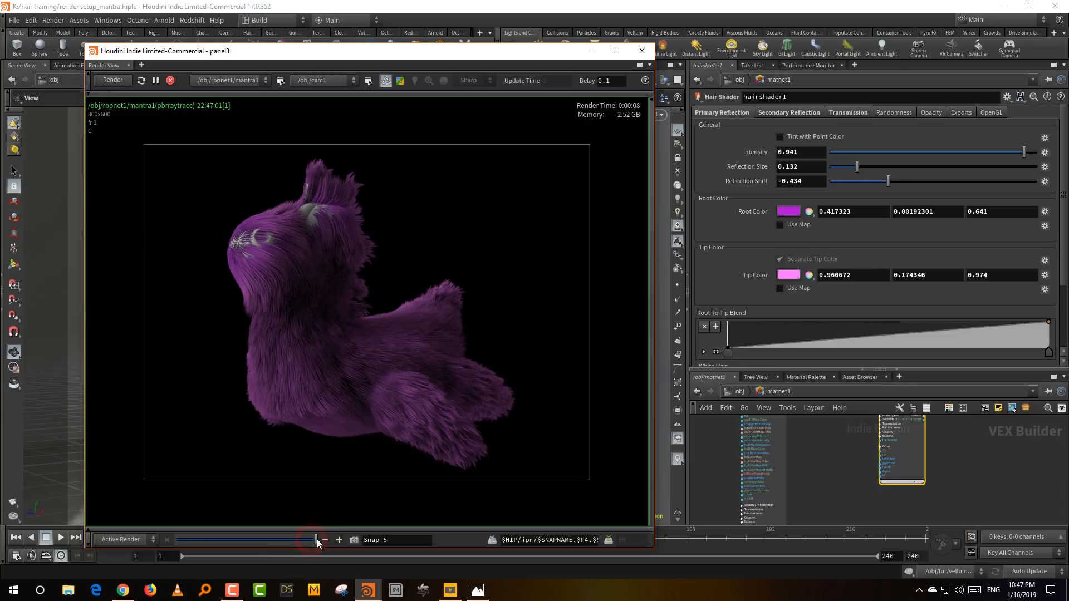
mouse_move(317, 540)
mouse_down()
mouse_move(285, 540)
mouse_move(318, 544)
mouse_up()
click(251, 544)
click(285, 539)
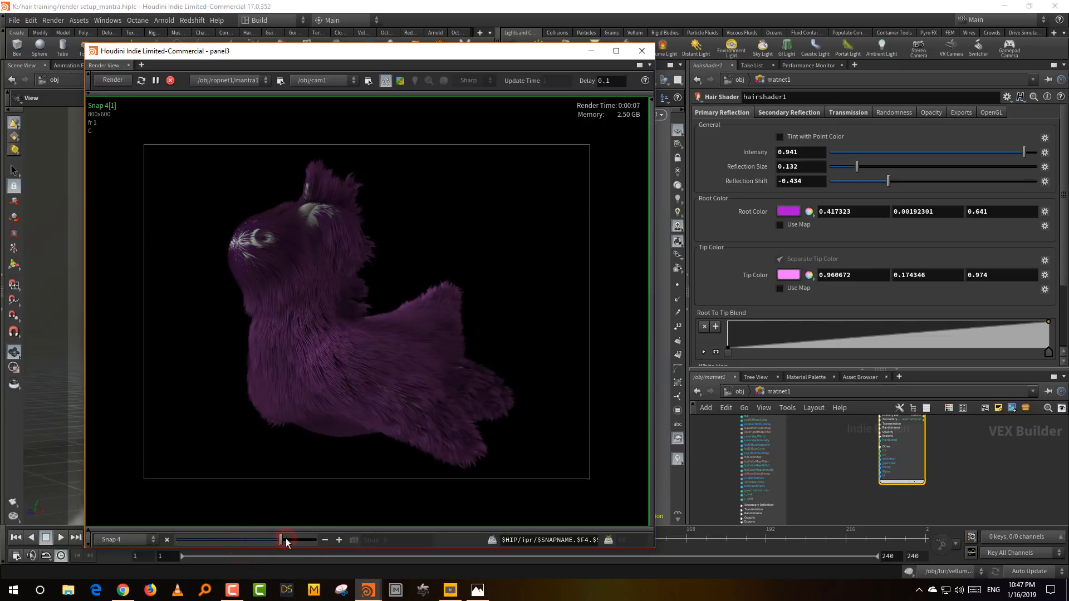
click(312, 539)
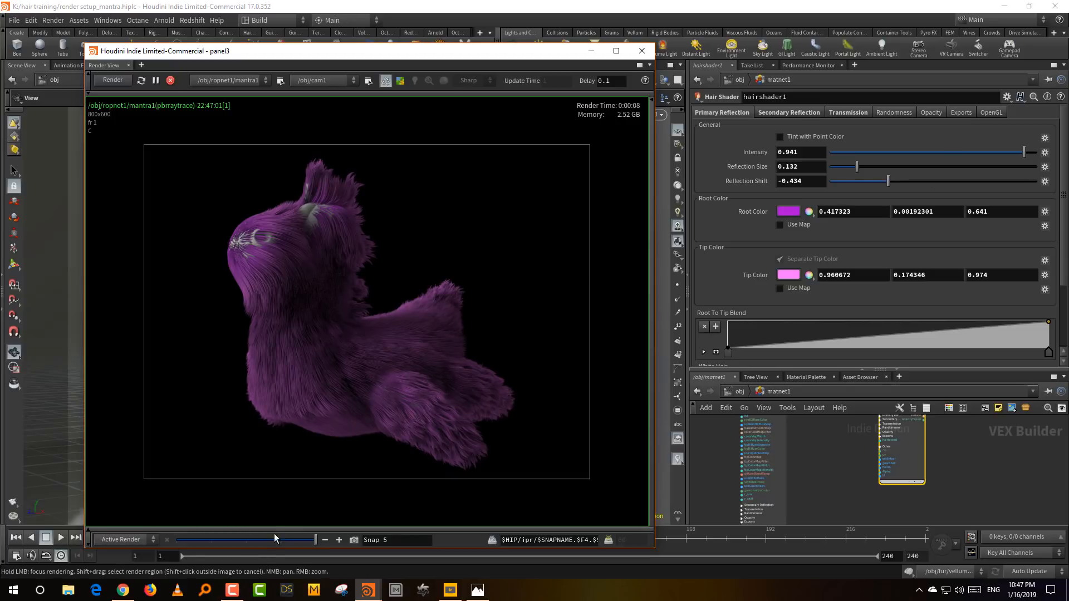
click(248, 541)
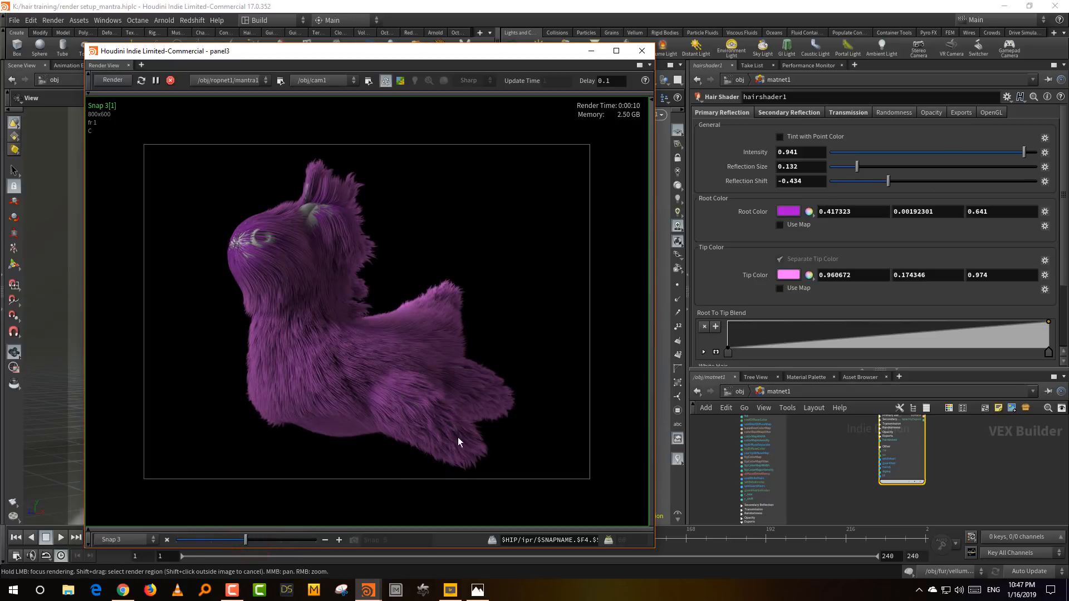
click(313, 540)
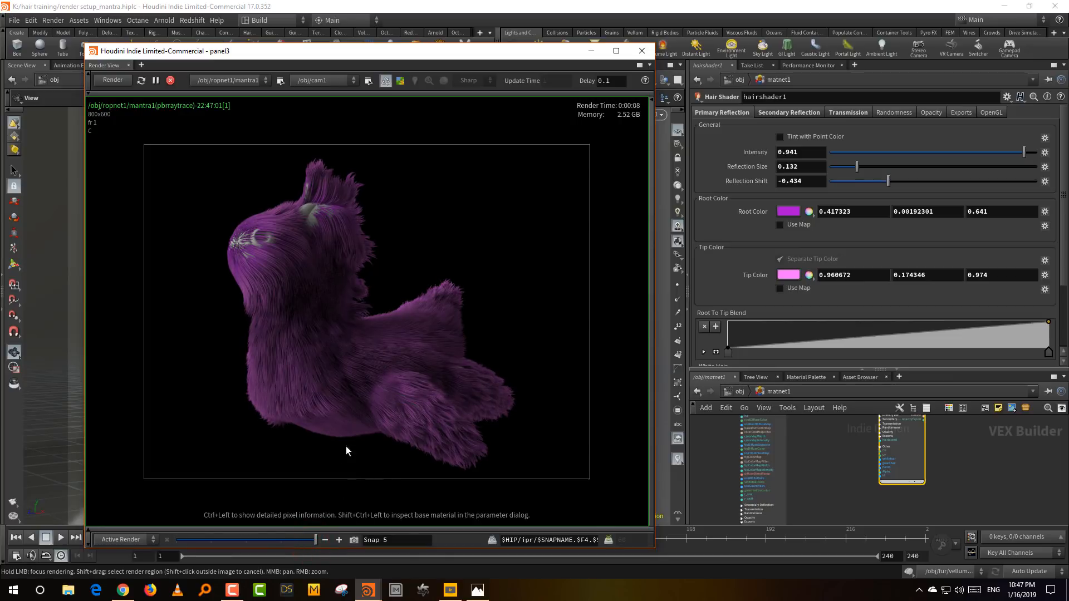
click(901, 182)
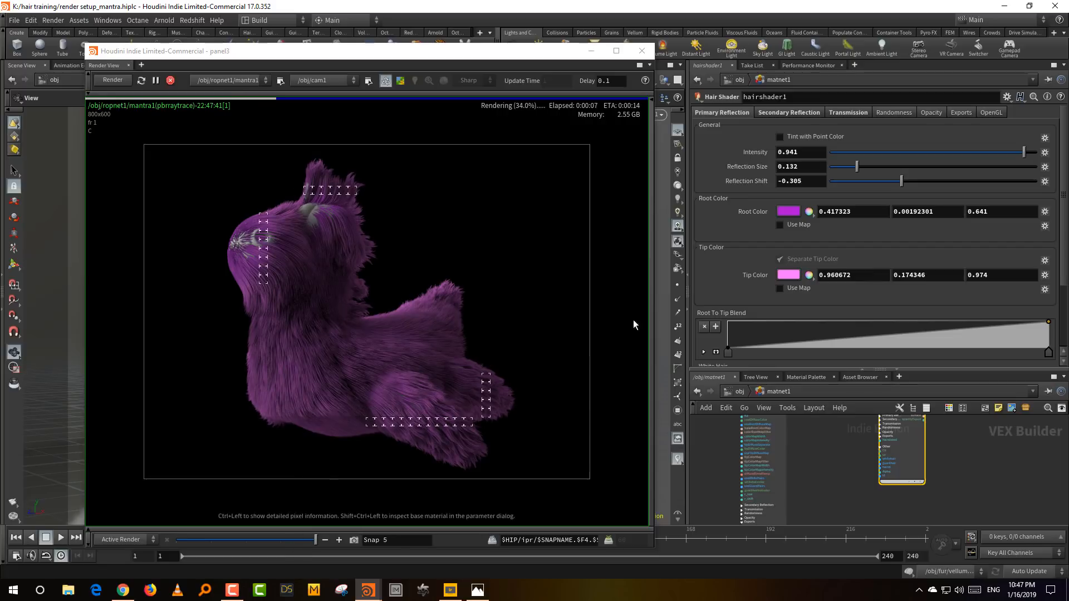
- Enable hairshader1's secondary reflection, raise its Intensity to 0.987 and compare the render with the previous snapshot
click(791, 113)
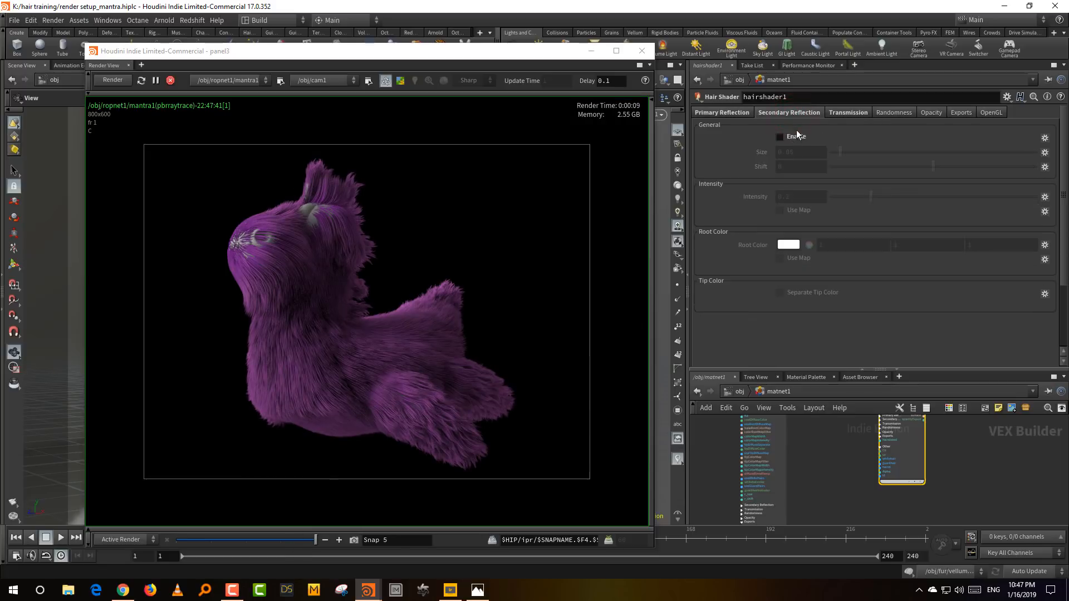
click(797, 138)
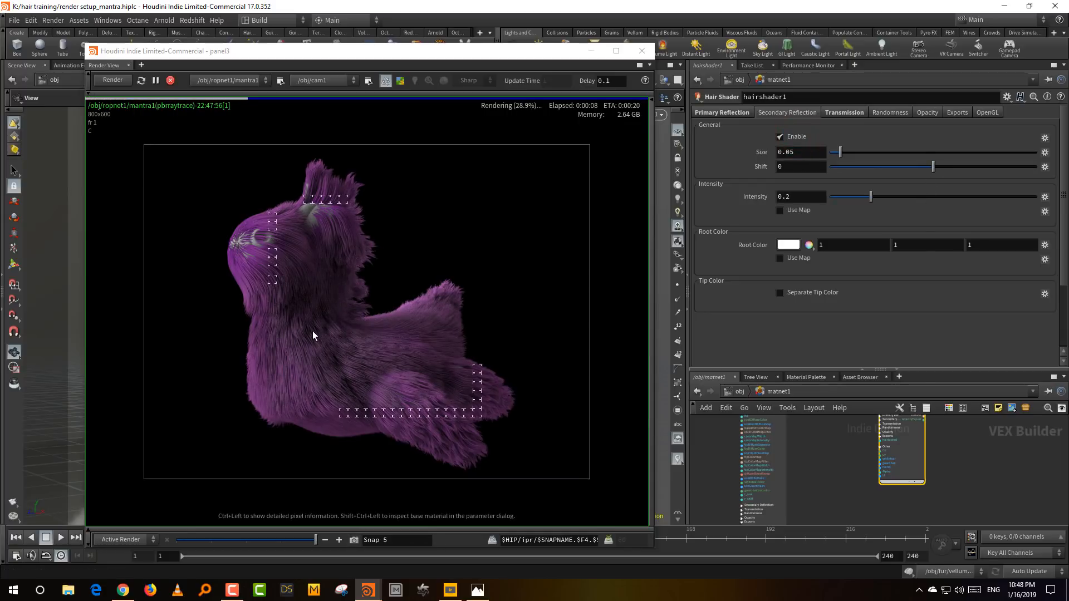
click(1034, 196)
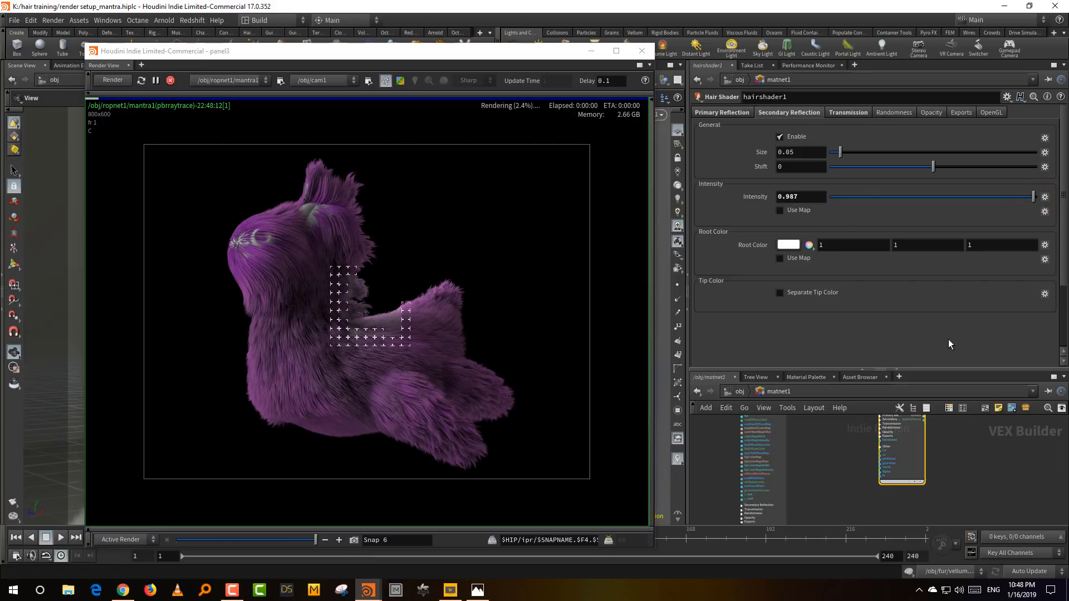
click(288, 540)
drag(289, 541, 313, 545)
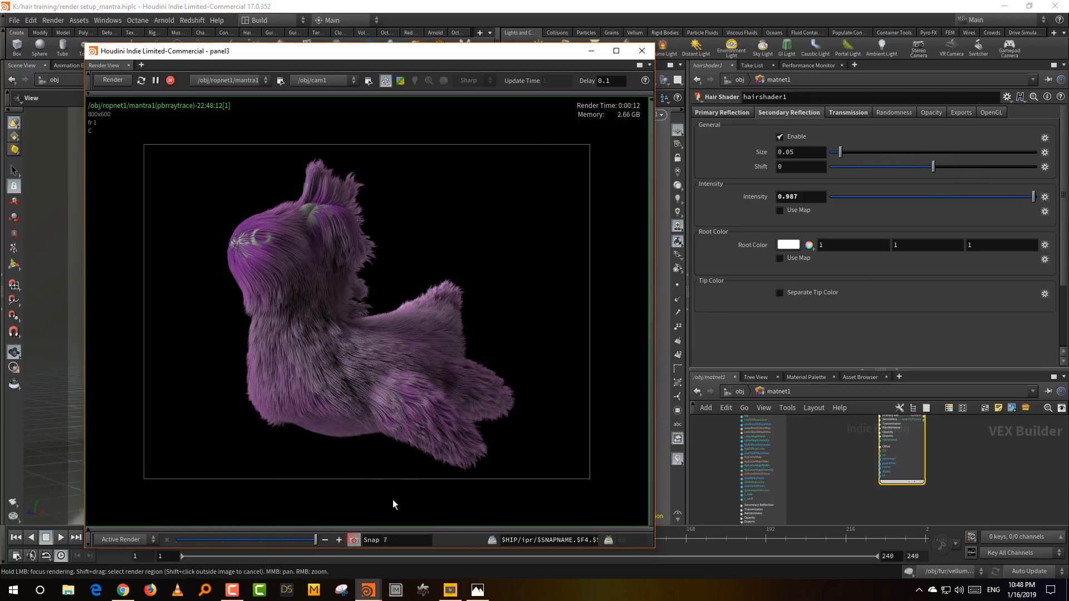
- Try a secondary reflection Size of 0.523, reduce it to 0.027 and set the secondary Shift to -0.461
click(937, 152)
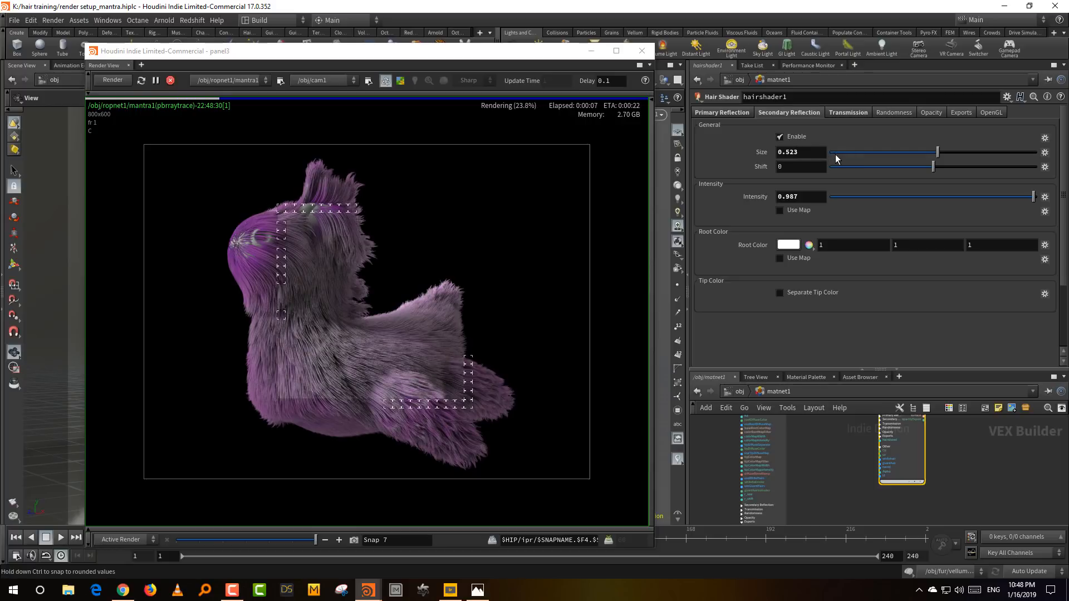
click(835, 155)
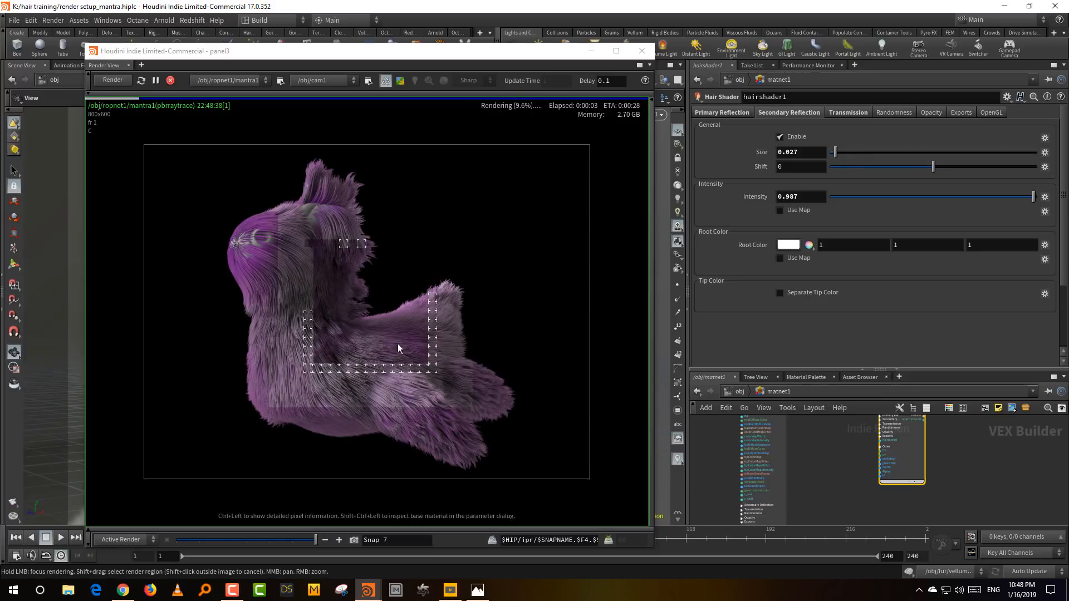
click(886, 167)
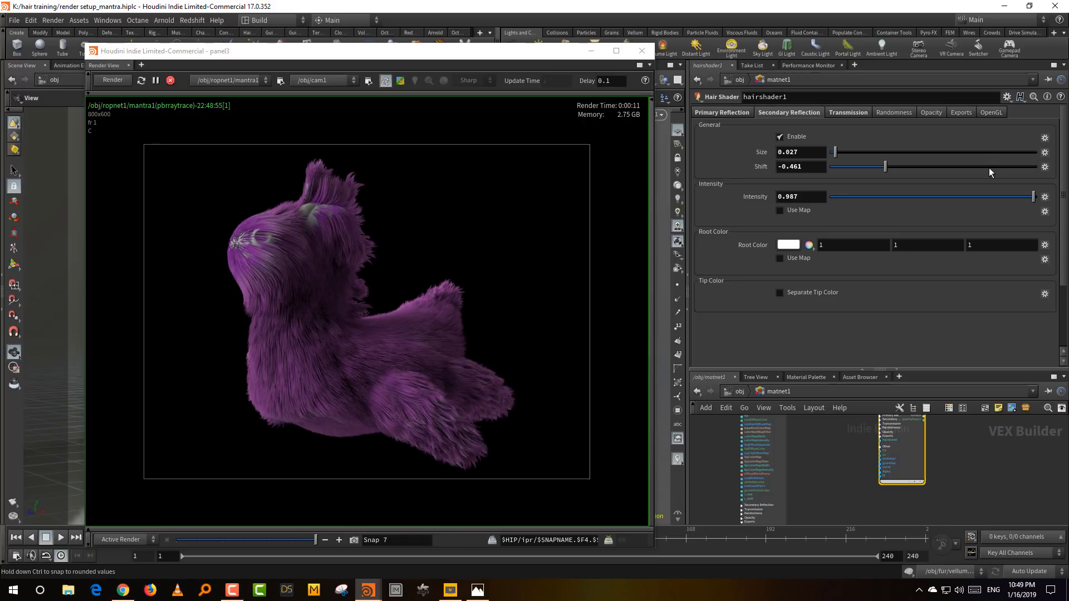
- Store a snapshot, change the secondary reflection Shift to 0.504 and compare the render with the stored snapshot
click(353, 541)
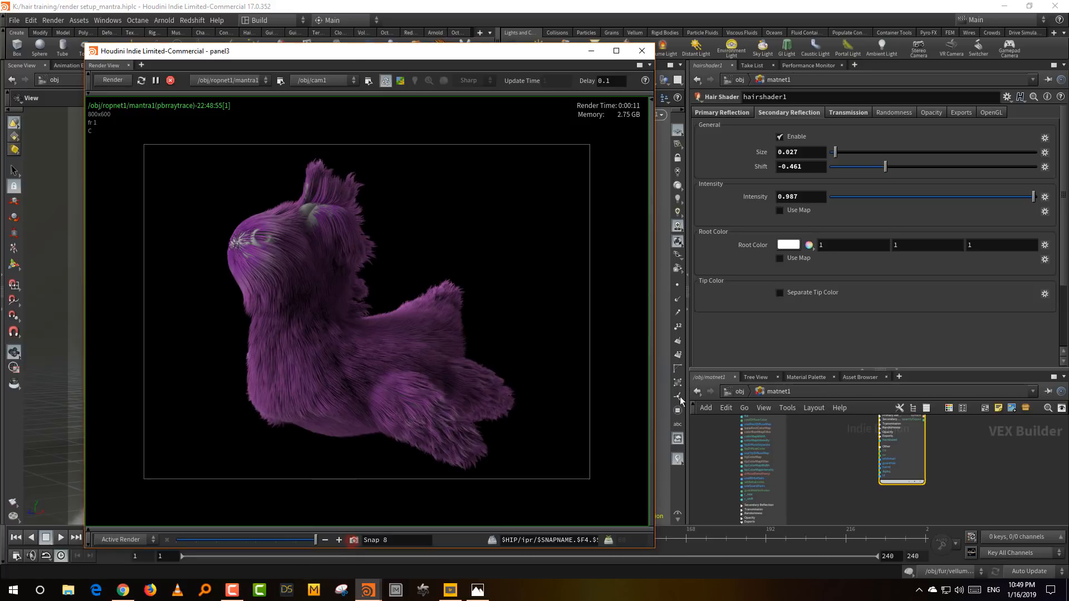
click(985, 165)
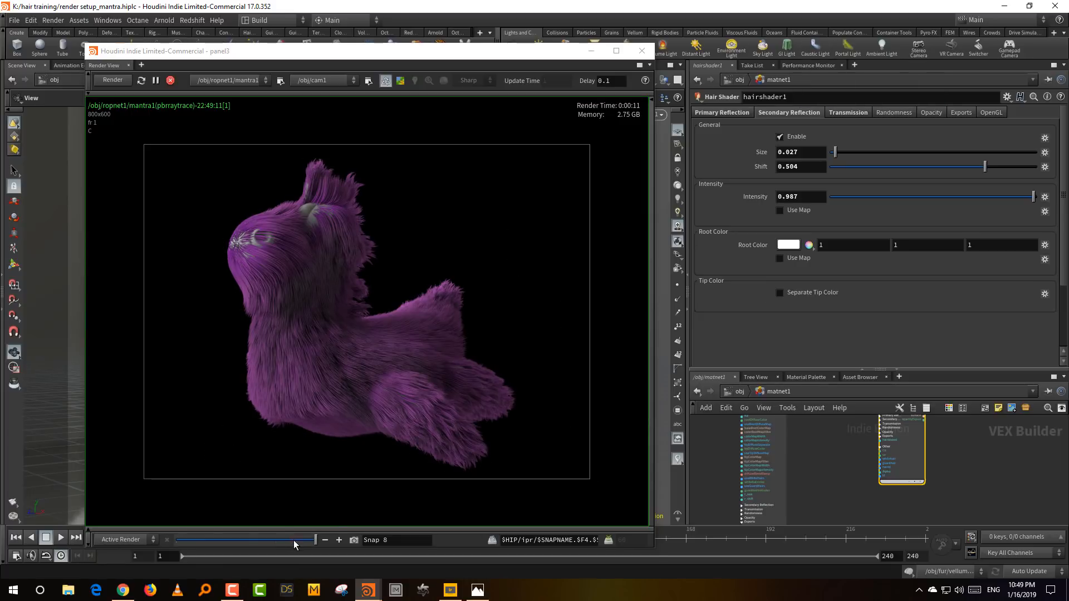
drag(293, 540, 315, 540)
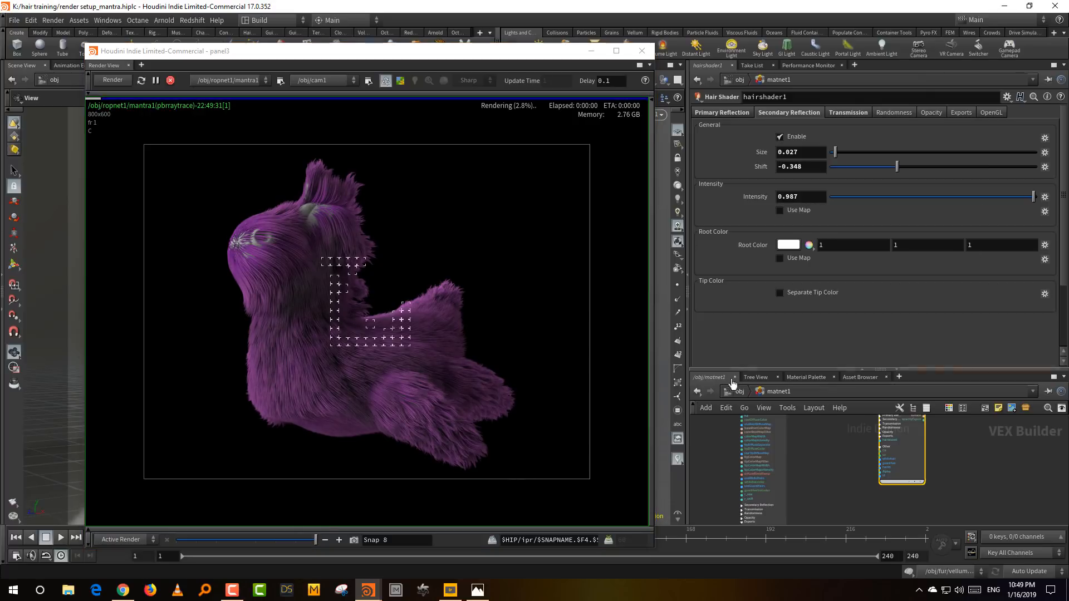
- Return to the object level and select the fur object to review its geometry render settings, including Render Polygon Curves As Subdivision
click(732, 391)
drag(746, 370, 747, 278)
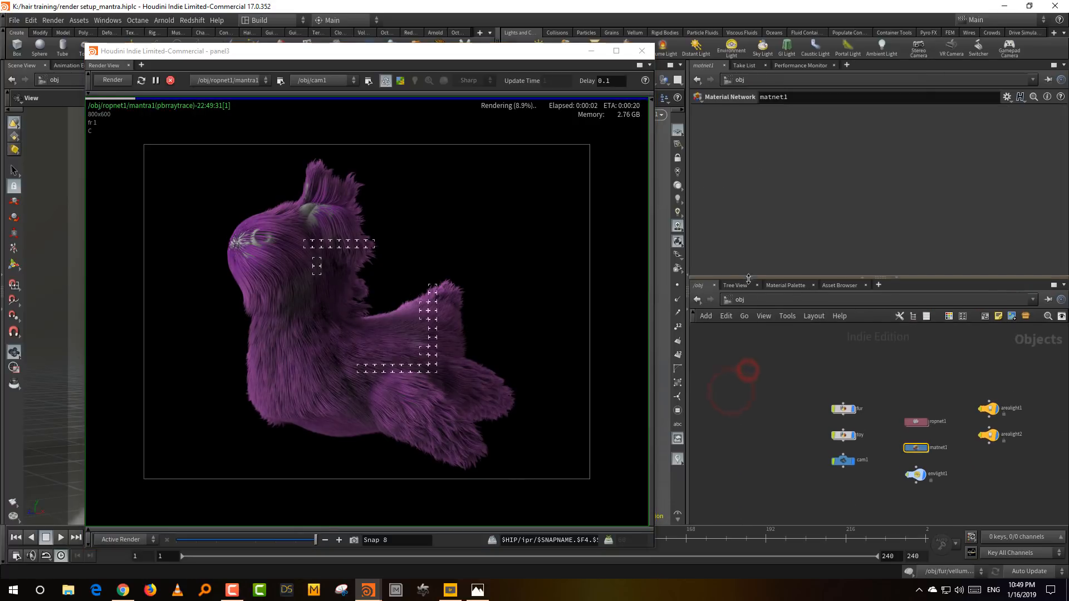
drag(780, 384, 856, 417)
click(865, 358)
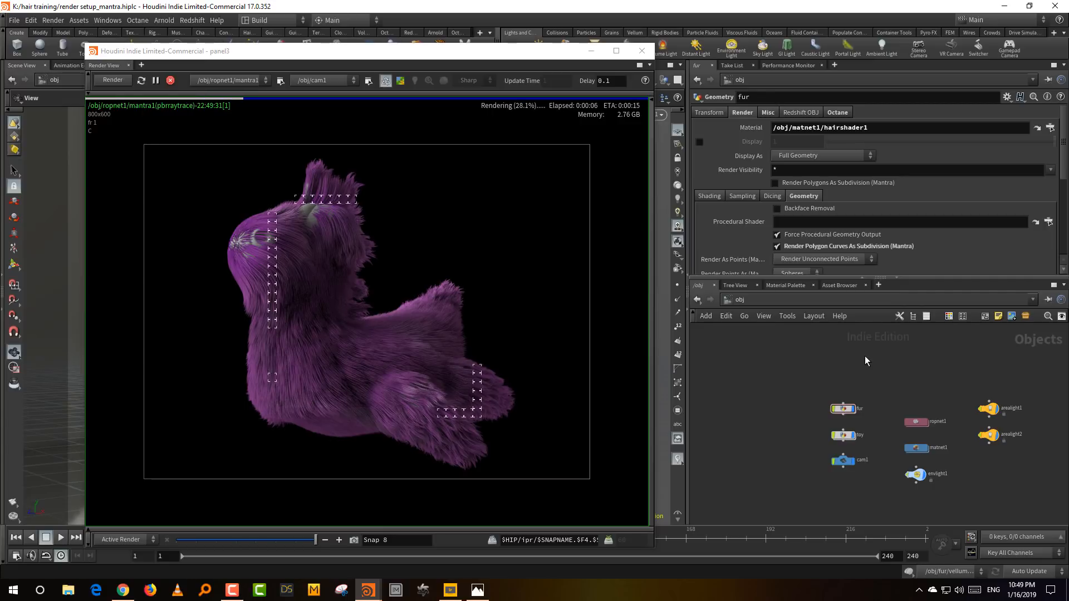
drag(843, 278, 843, 329)
drag(820, 412, 813, 447)
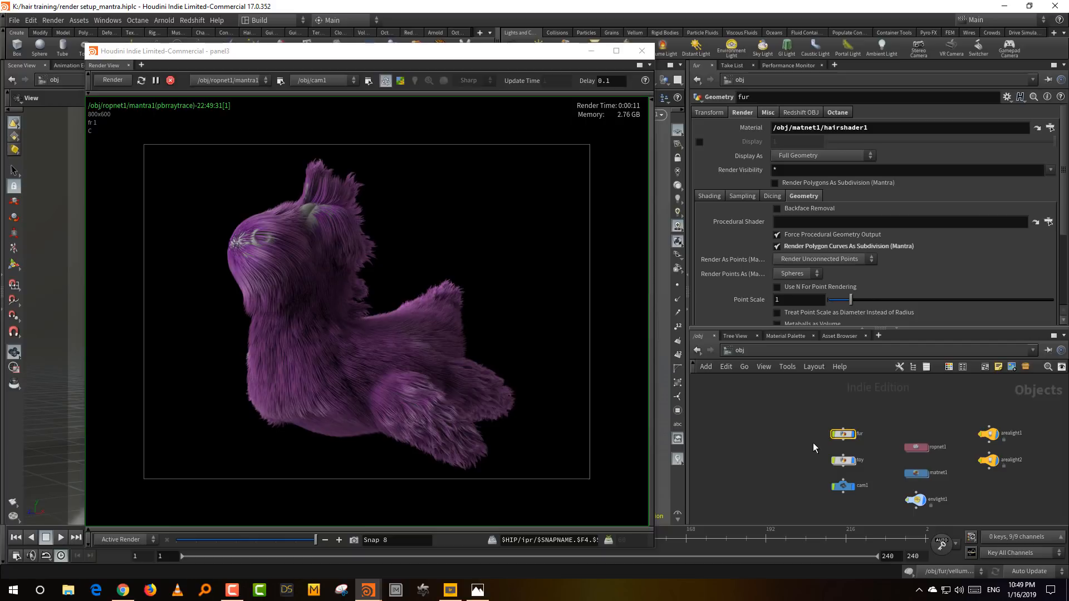
drag(807, 414, 875, 435)
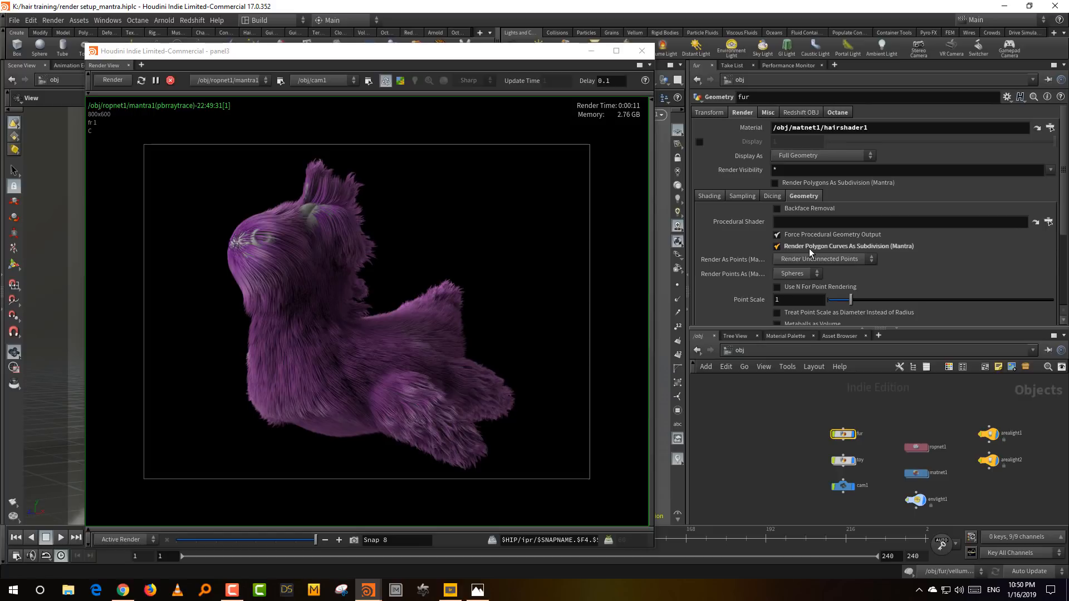
- Stop the live render and reduce the Thickness of hairgen2 inside the fur object to 0.00176
click(171, 80)
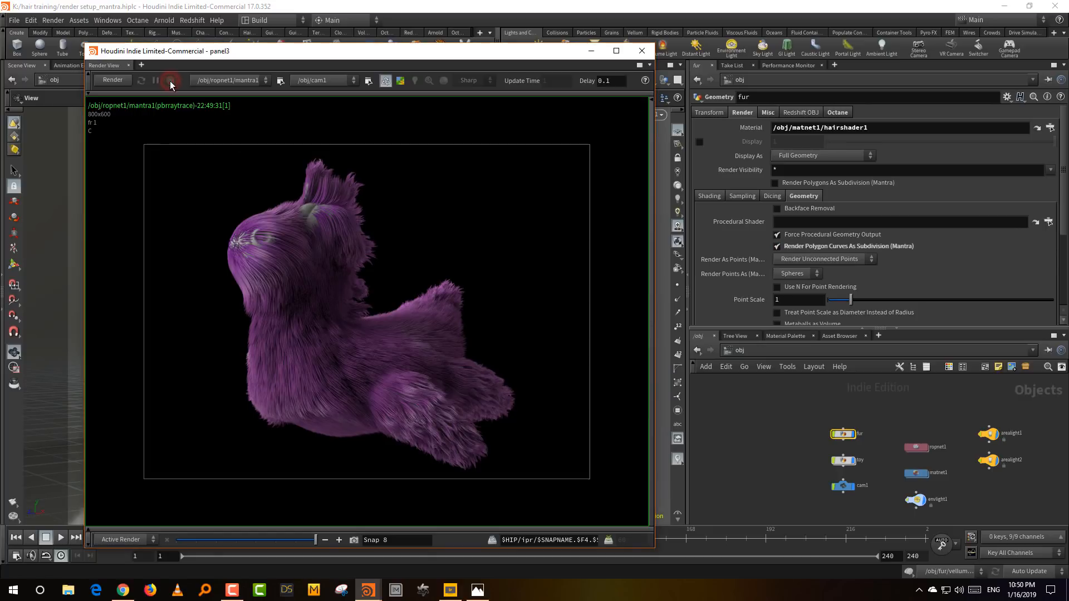
double_click(842, 434)
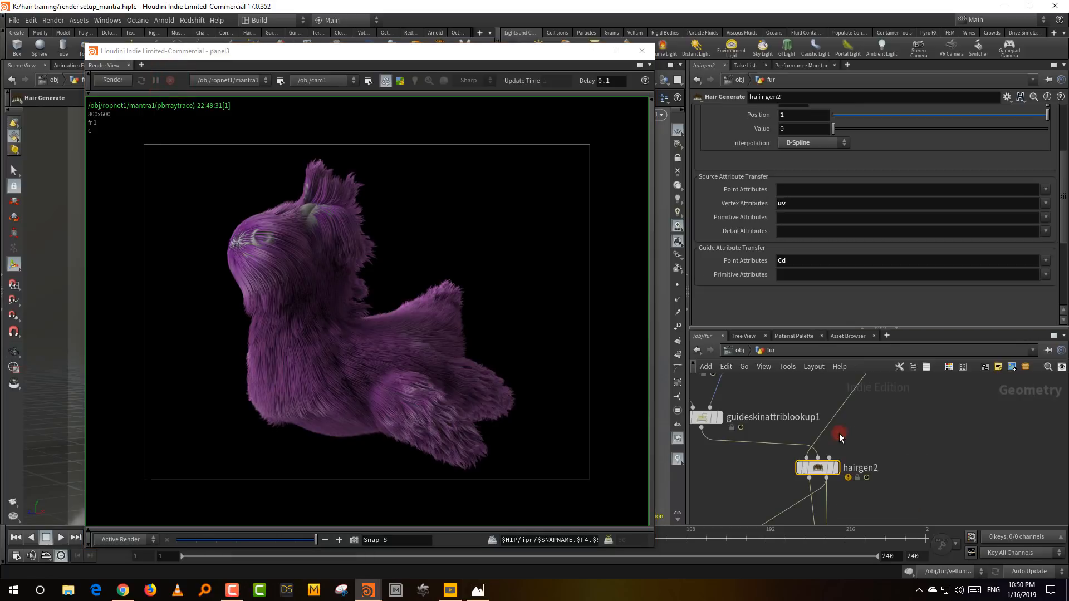
click(903, 463)
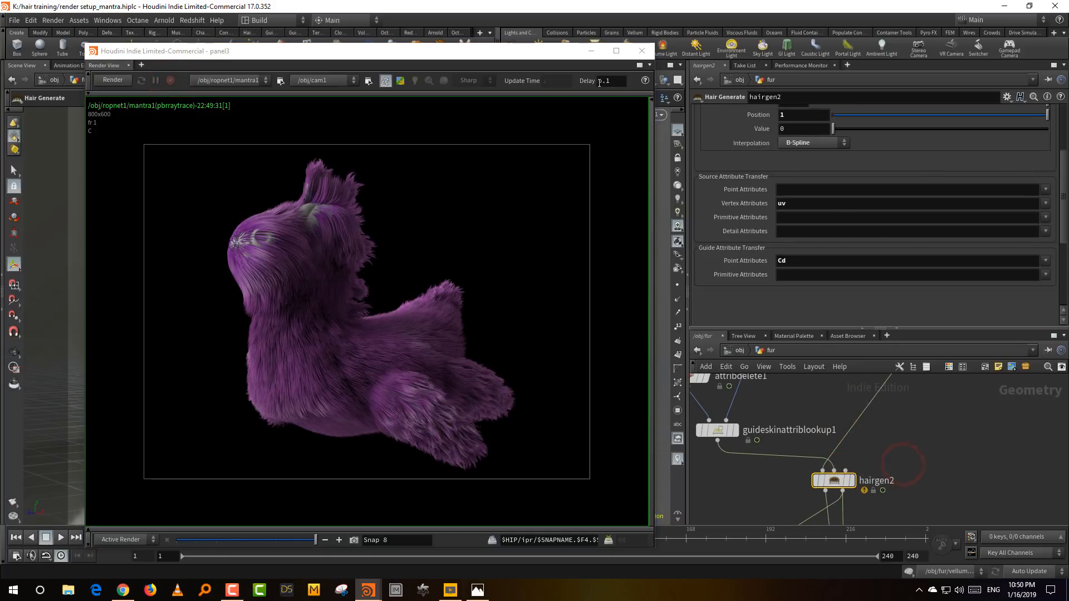
drag(390, 50, 401, 160)
scroll(727, 169, up, 3)
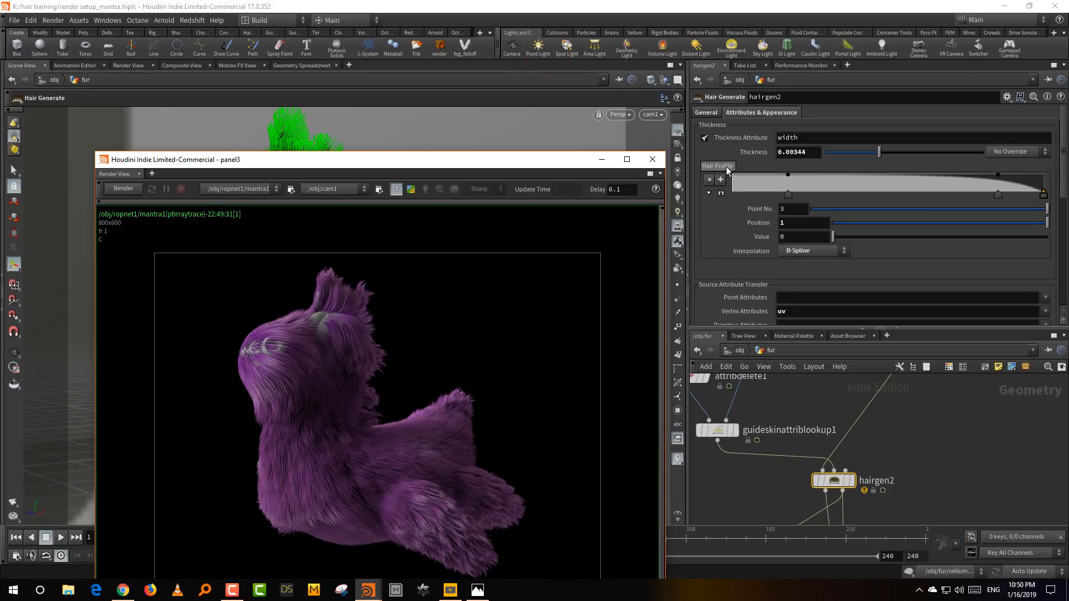
drag(479, 156, 506, 367)
drag(871, 156, 855, 159)
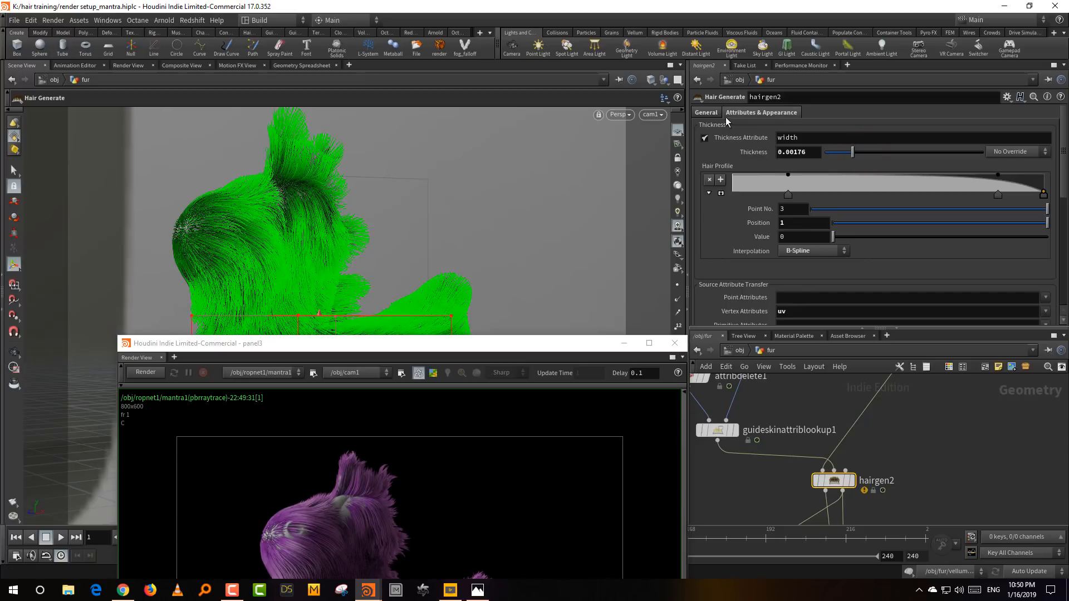
- Set hairgen2's hair Density to 20000
click(706, 113)
click(787, 182)
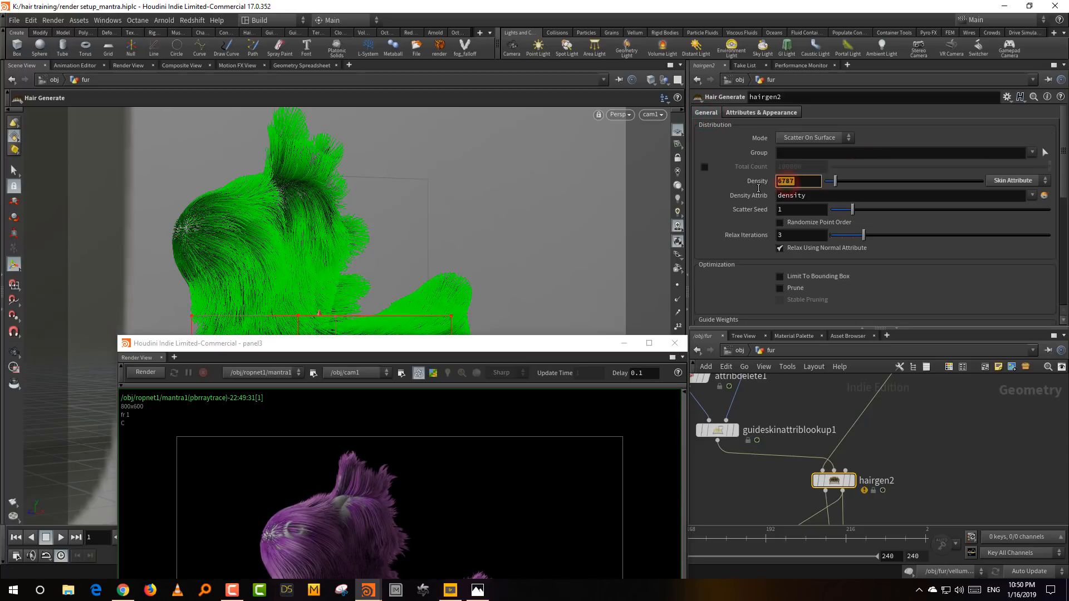
text(20000)
key(Return)
- Bring the Render View back into full view, return to the object level and render the thinner, denser fur
drag(453, 343, 402, 77)
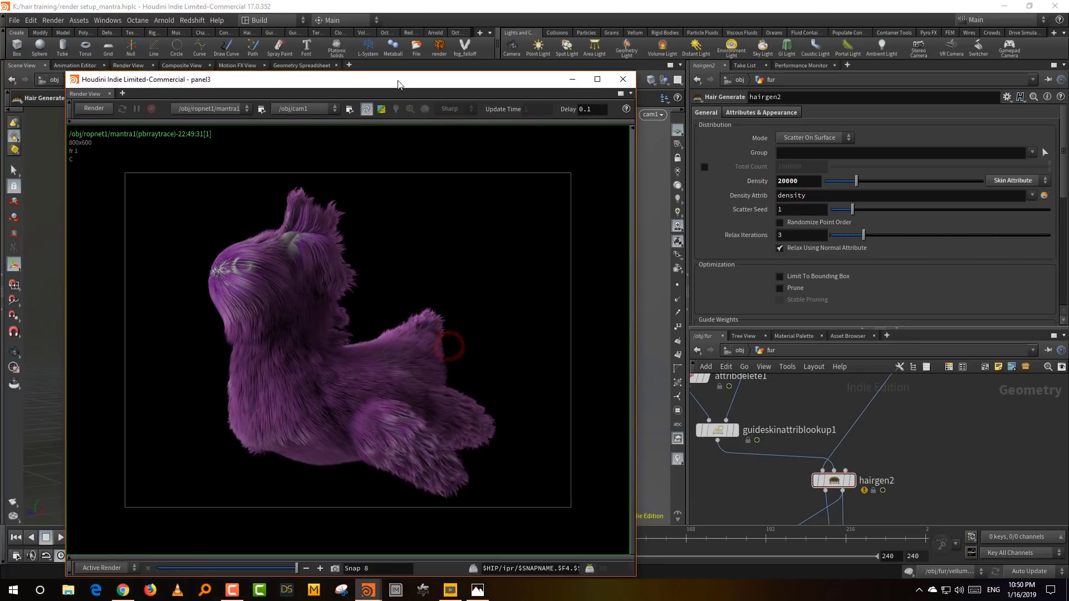
click(738, 349)
drag(785, 328, 790, 270)
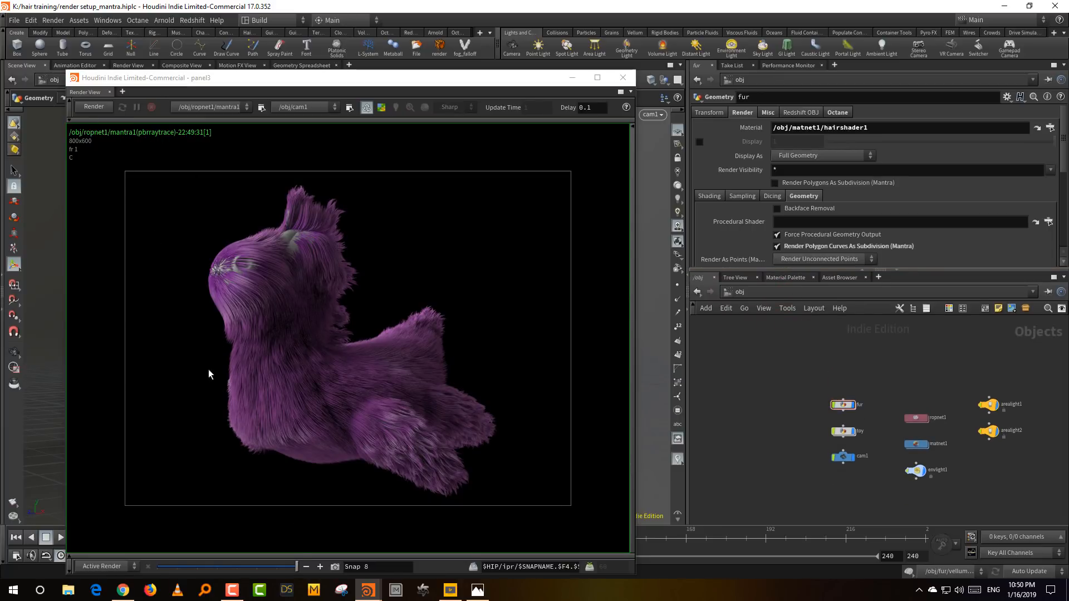
click(93, 107)
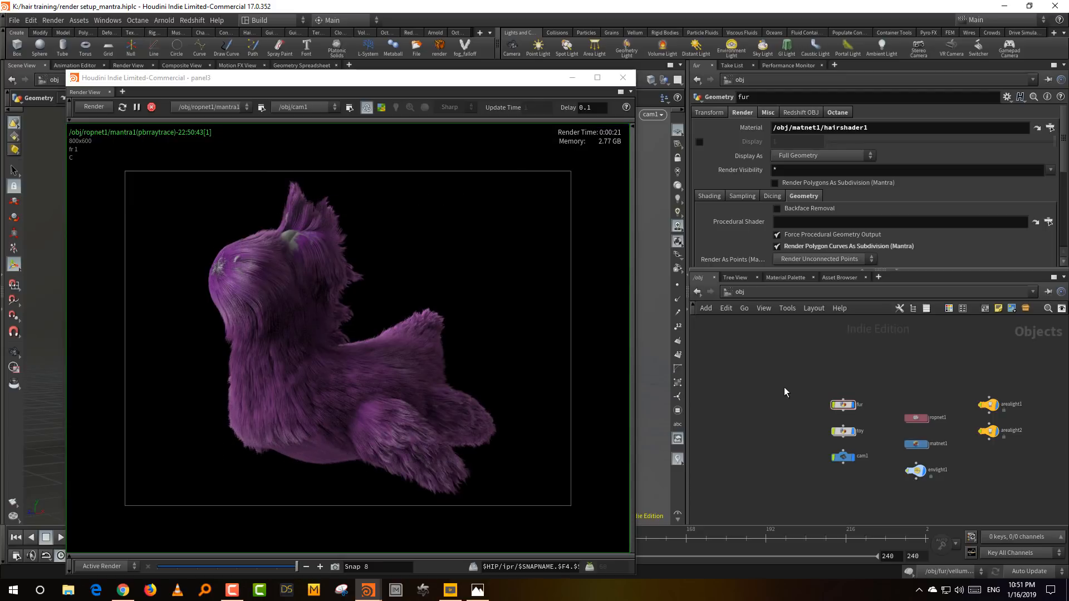
- Compare the thinner, denser fur render against the earlier render snapshots and return to the active render
drag(265, 568, 237, 567)
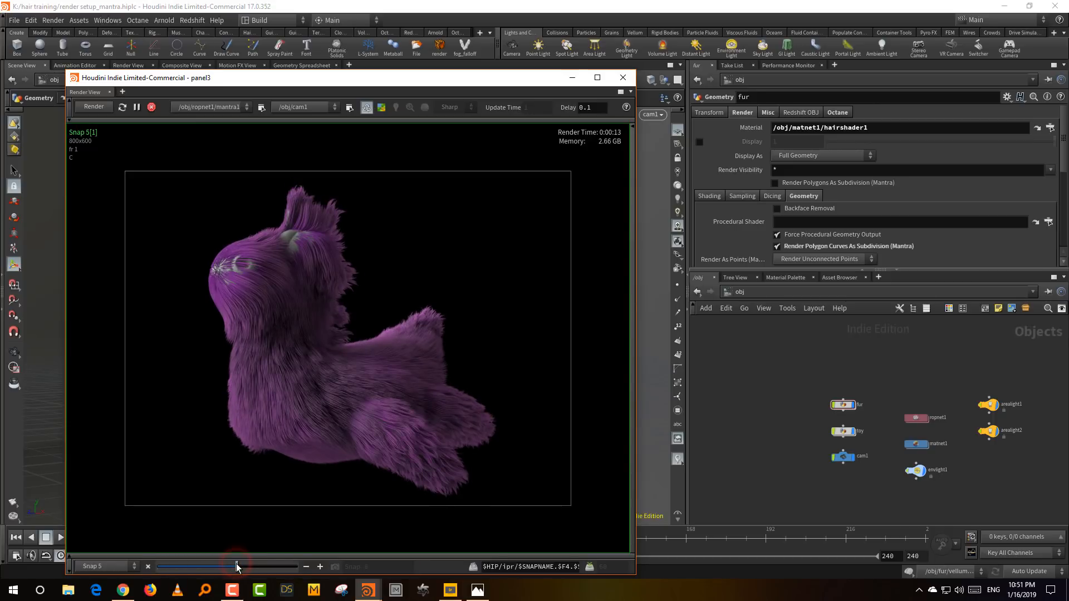
click(256, 567)
click(269, 570)
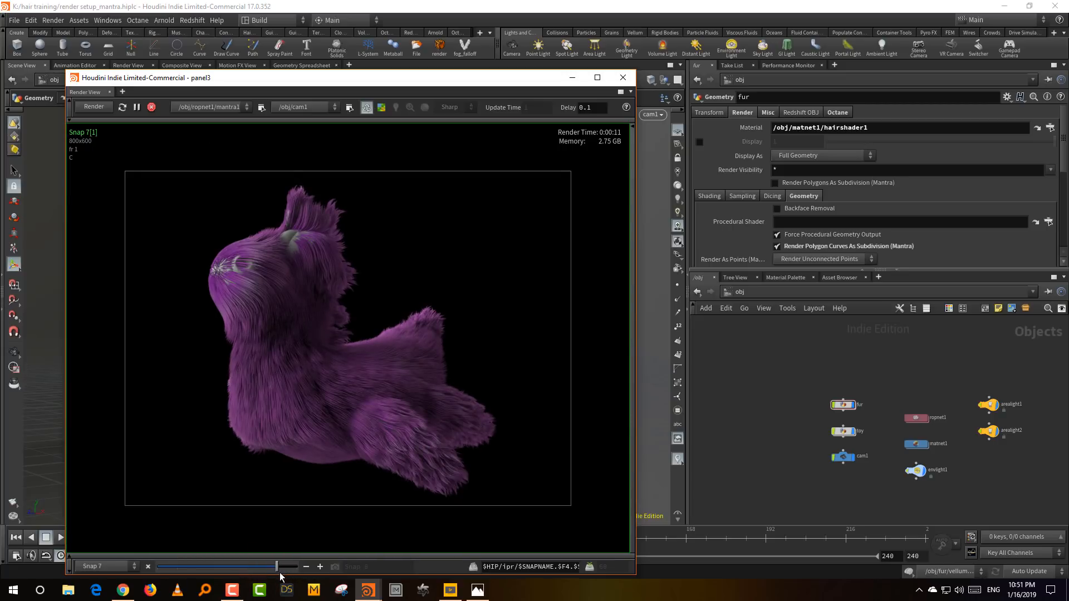
drag(280, 573, 296, 575)
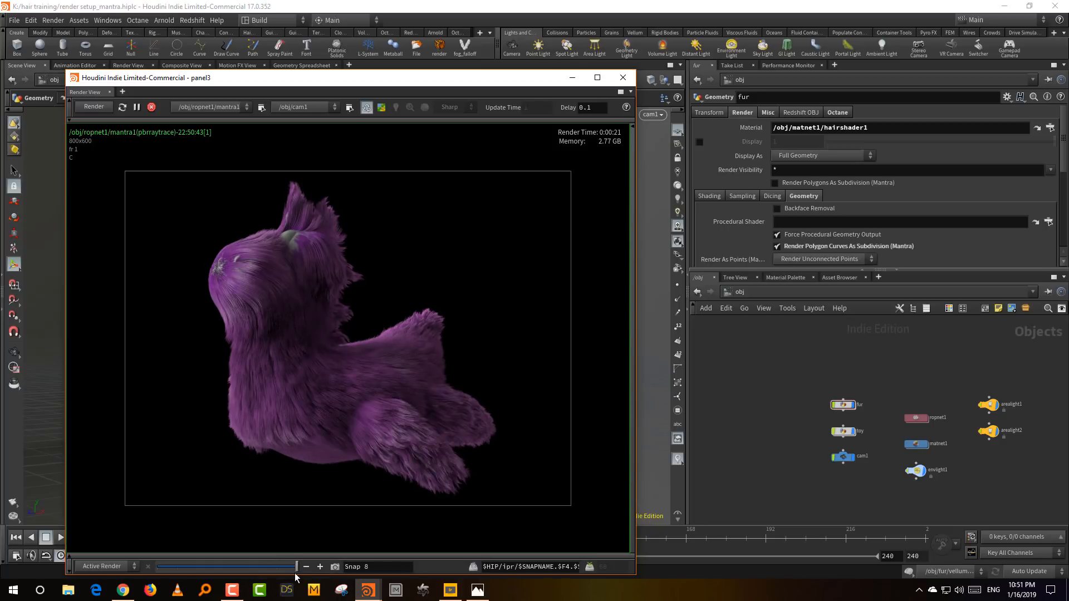
drag(289, 573, 308, 572)
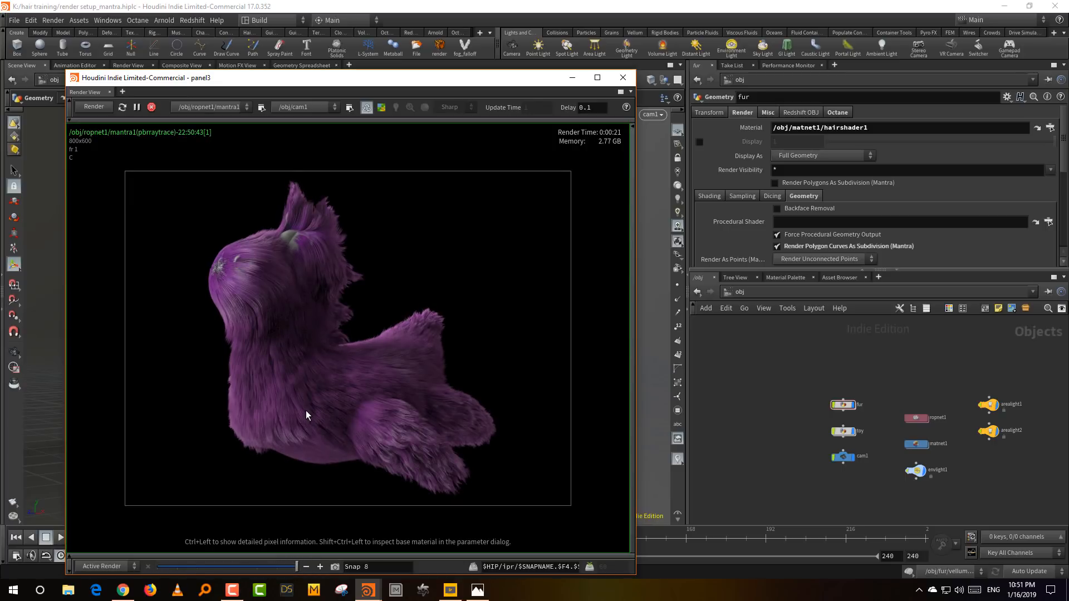
- Select arealight2 and raise its light Intensity to 1.81
click(744, 359)
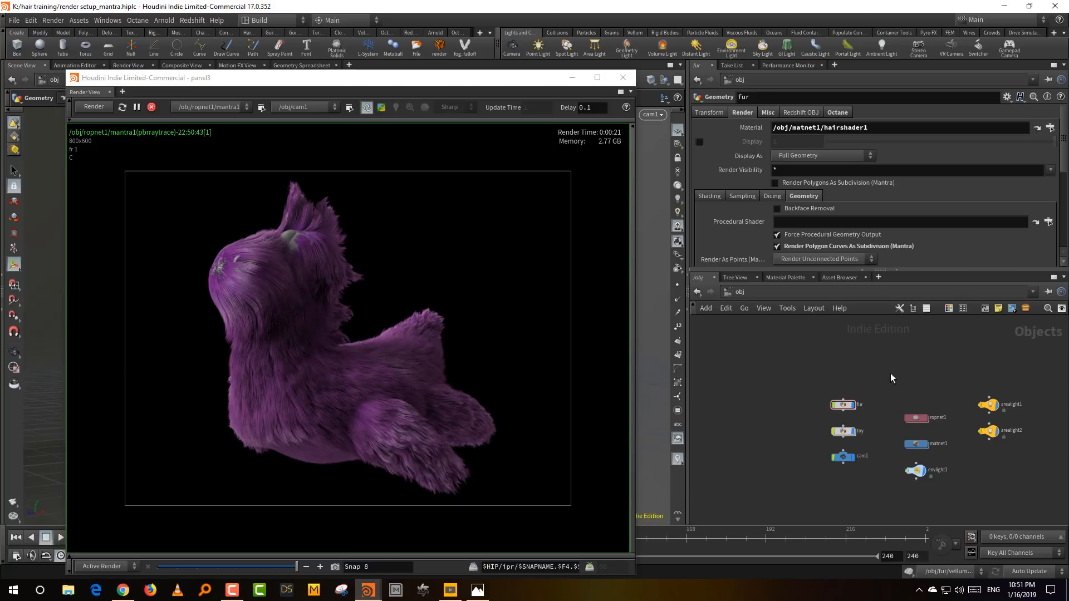
drag(965, 427, 1036, 457)
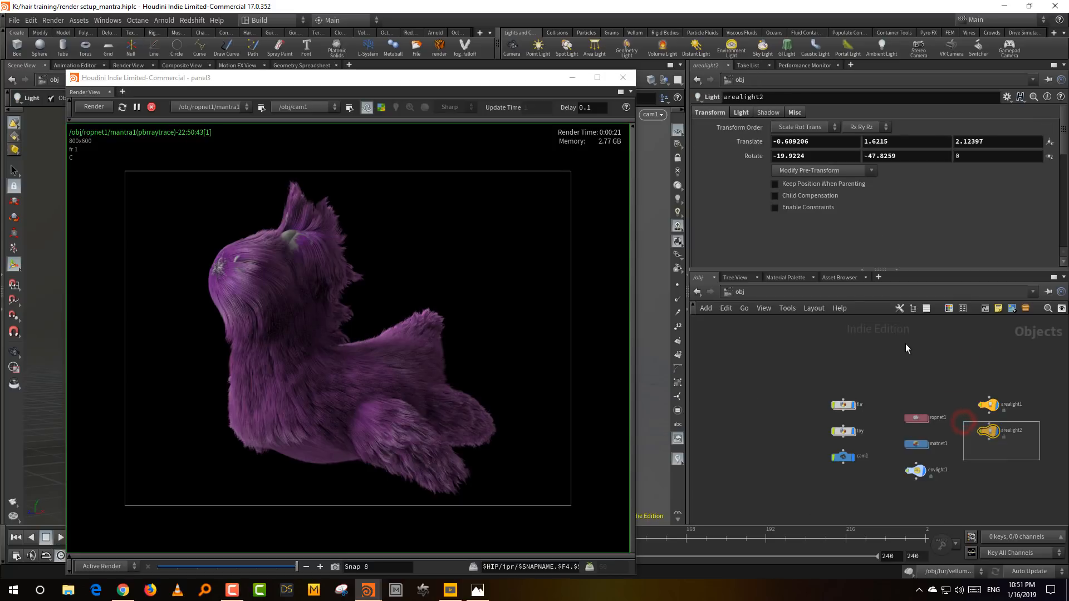
click(741, 113)
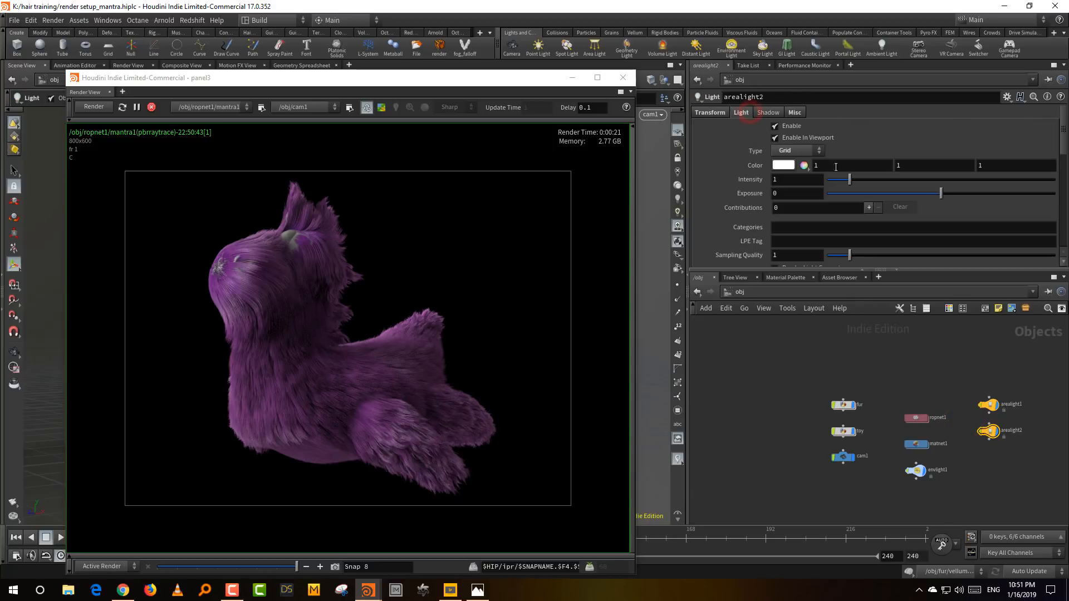
click(871, 183)
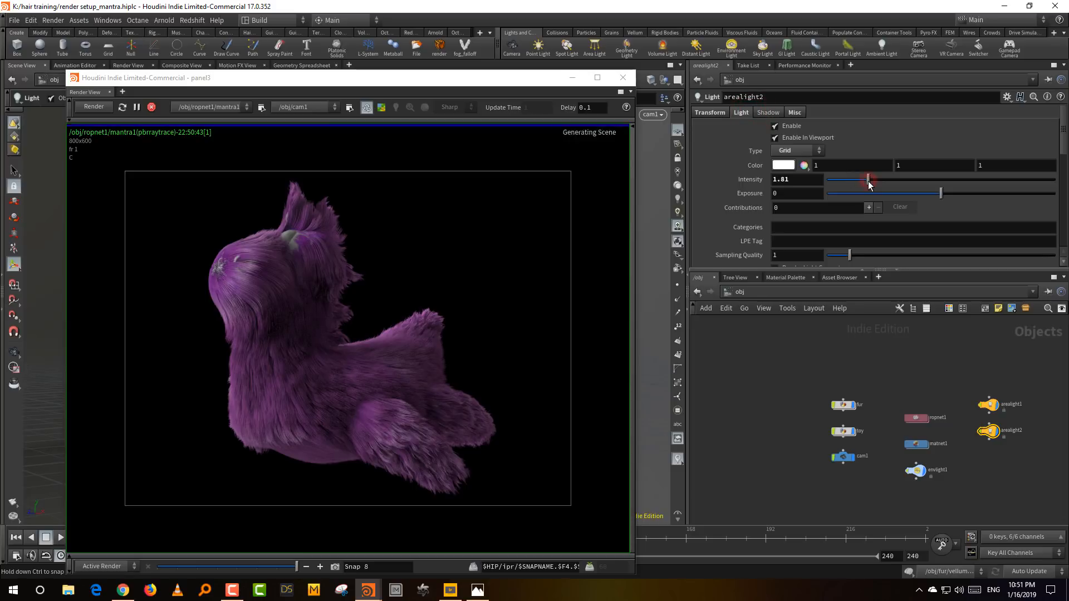
click(235, 283)
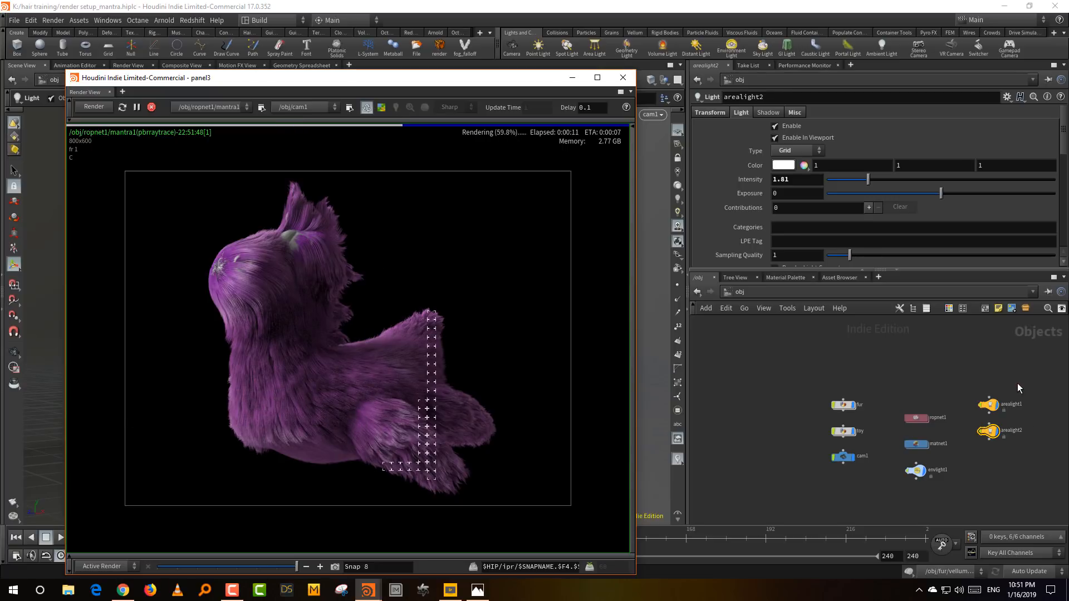
- Select arealight1 and raise its light Intensity as well
drag(1017, 383, 977, 416)
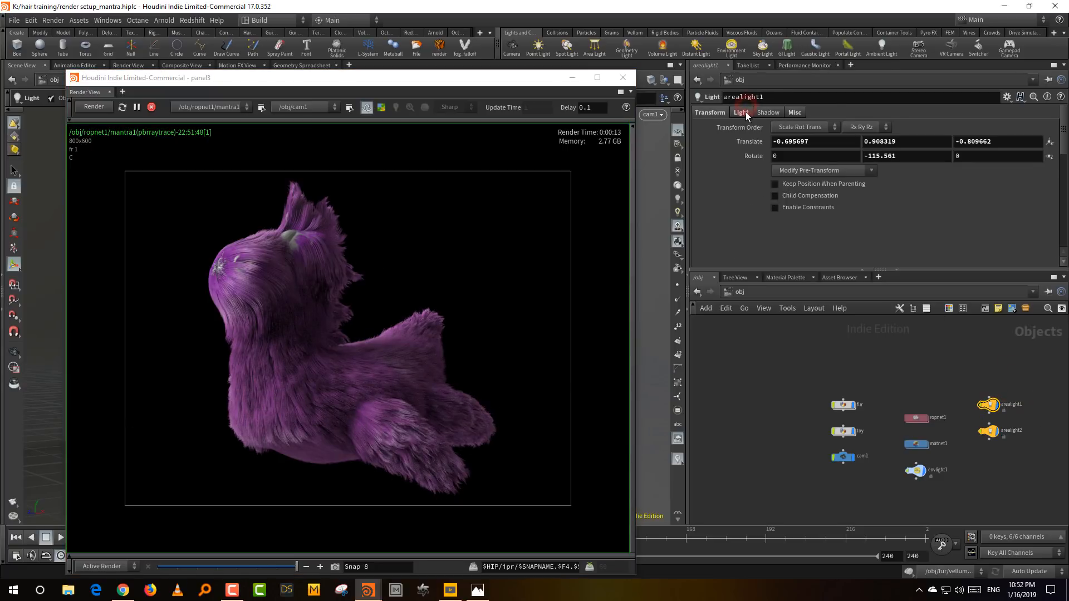
click(741, 112)
click(873, 180)
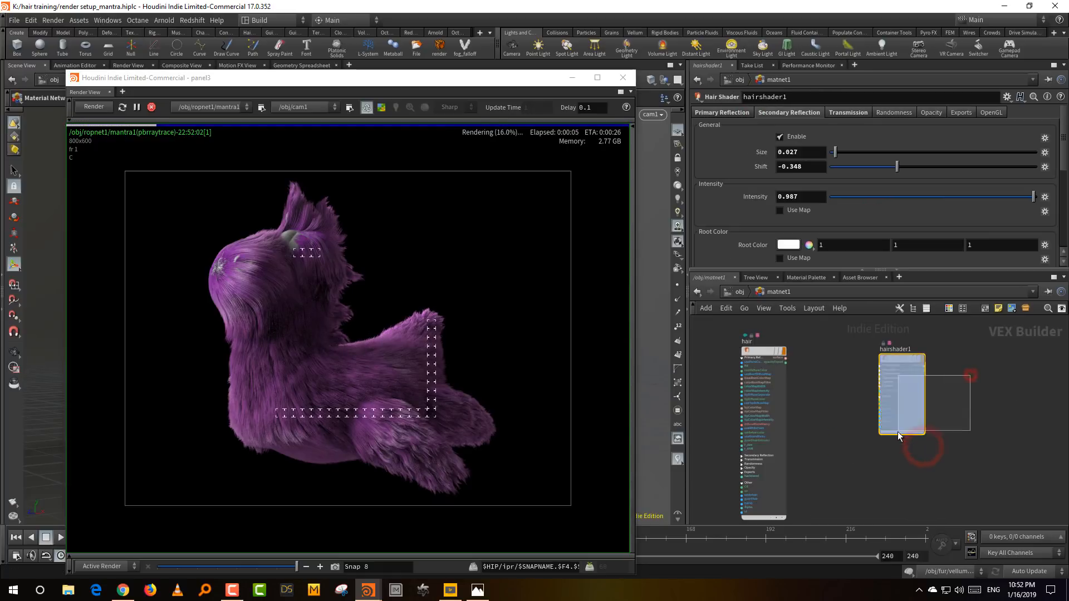
- Give hairshader1's Secondary Reflection a light purple Root Color with hue 265 and saturation 0.433
drag(848, 271, 847, 351)
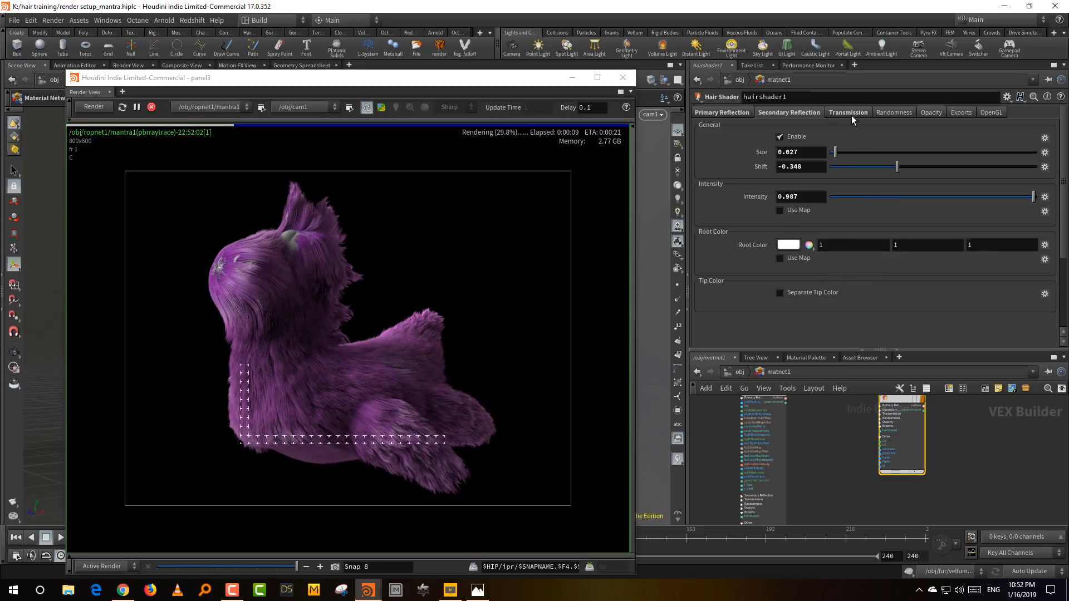
click(791, 246)
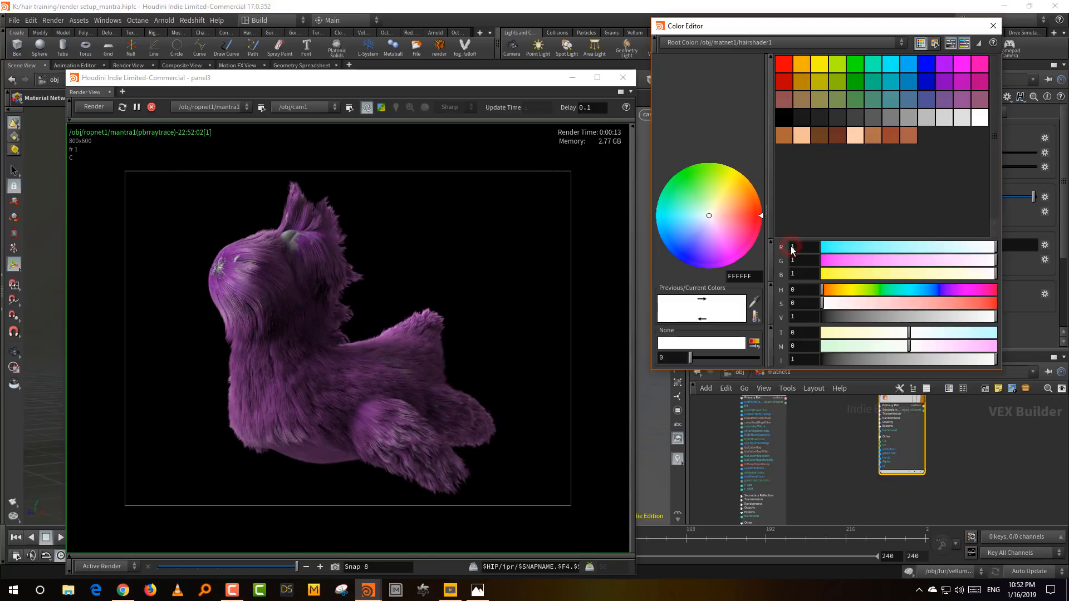
drag(943, 289, 897, 302)
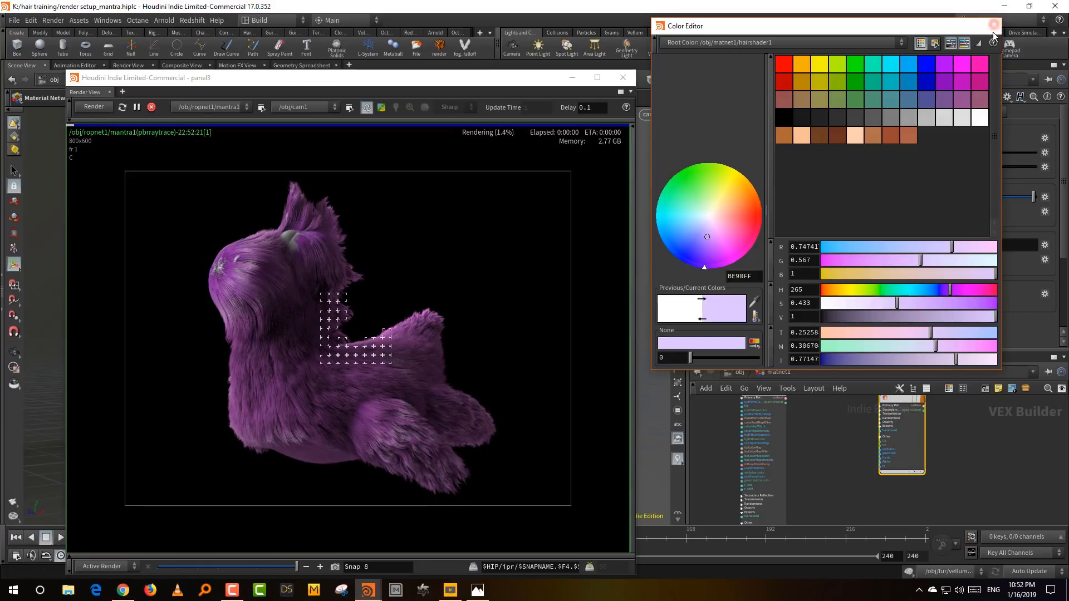
click(992, 27)
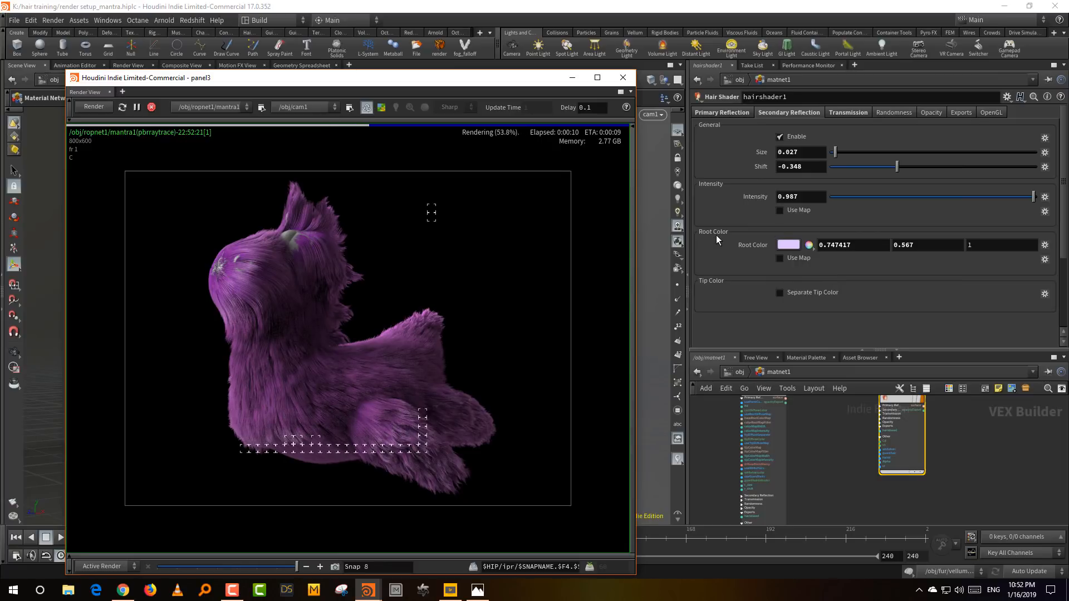
- Snapshot the current render, enable Transmission on hairshader1 and snapshot the transmission render too
click(848, 113)
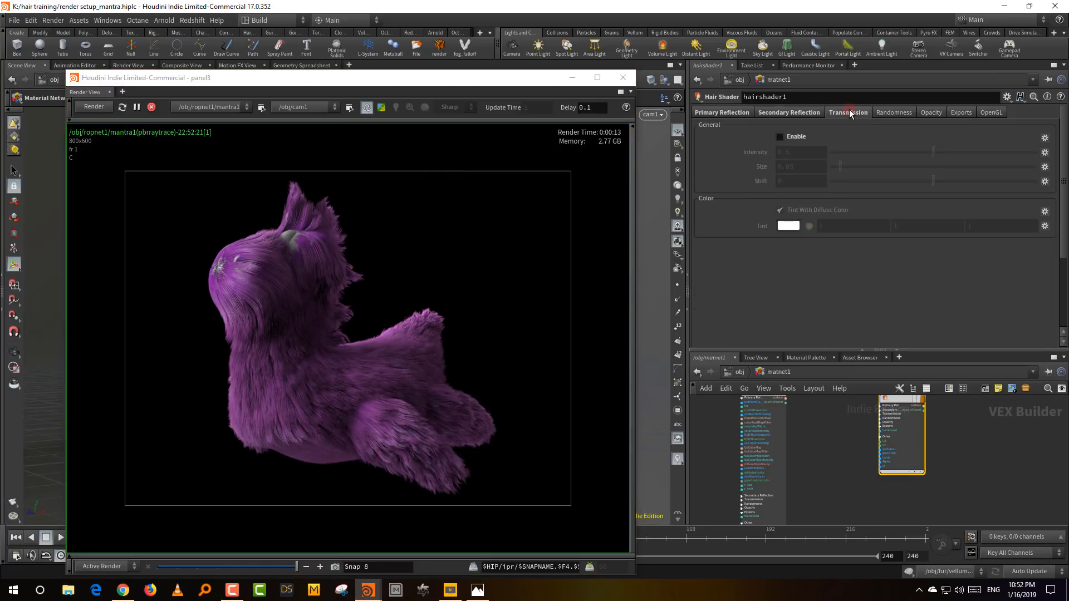
click(334, 567)
click(780, 137)
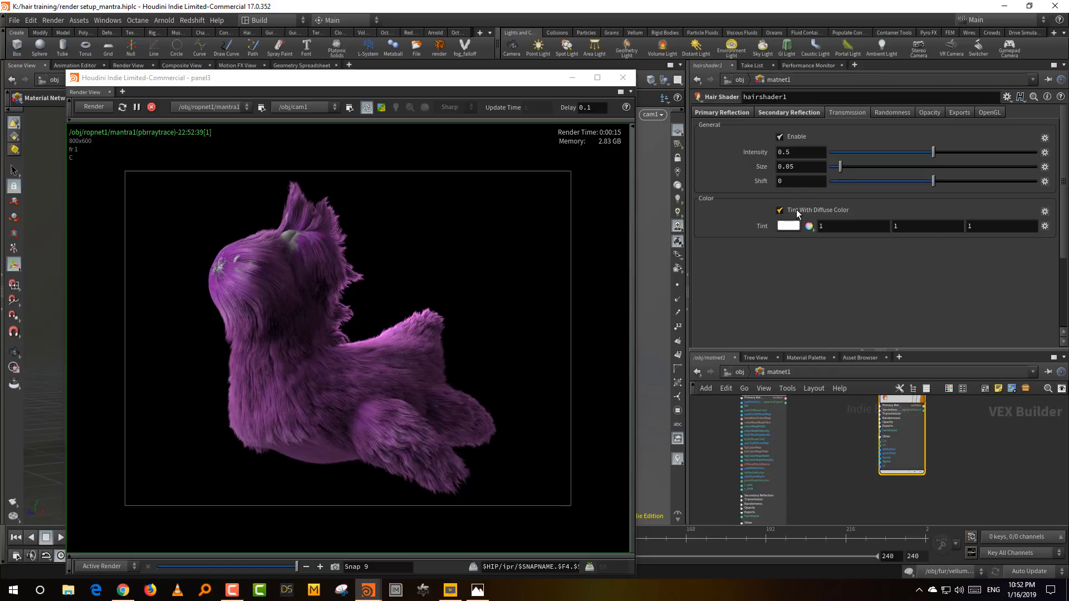
click(335, 566)
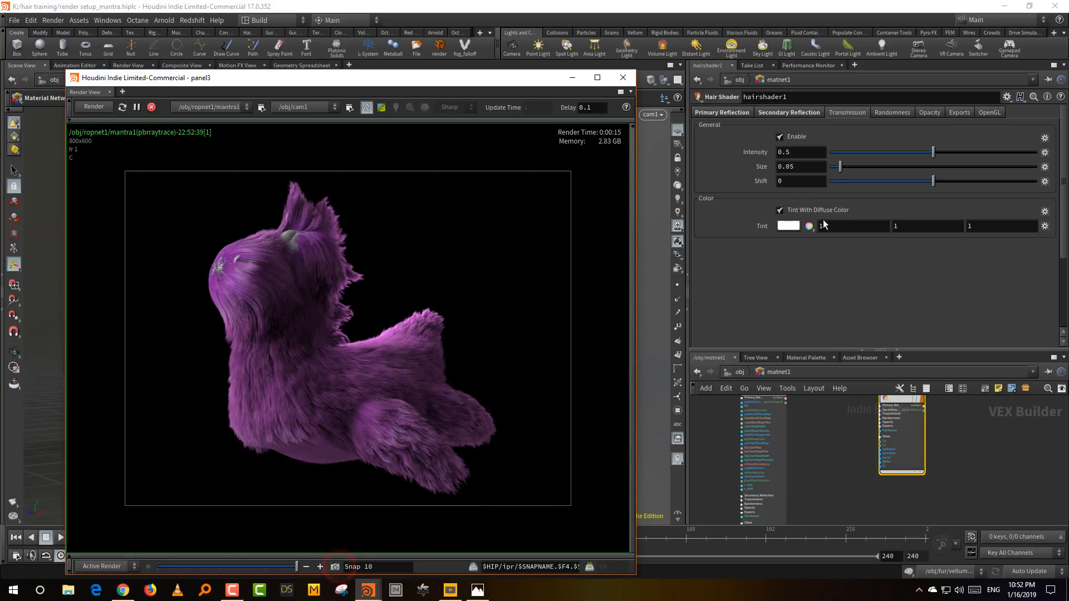
- Try the transmission without Tint With Diffuse Color and restore the tint option
click(780, 210)
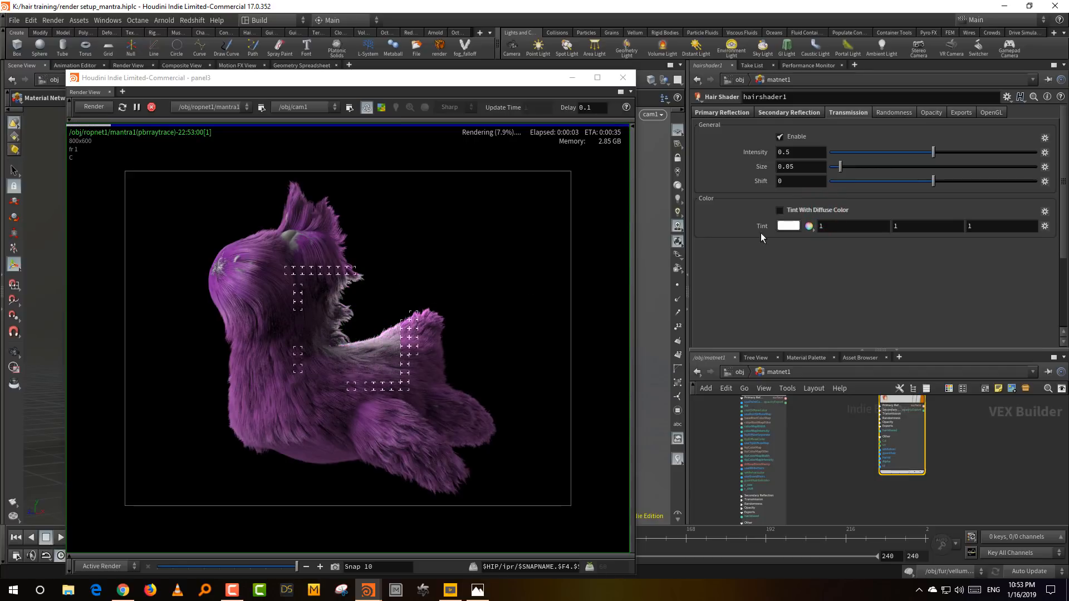
click(808, 212)
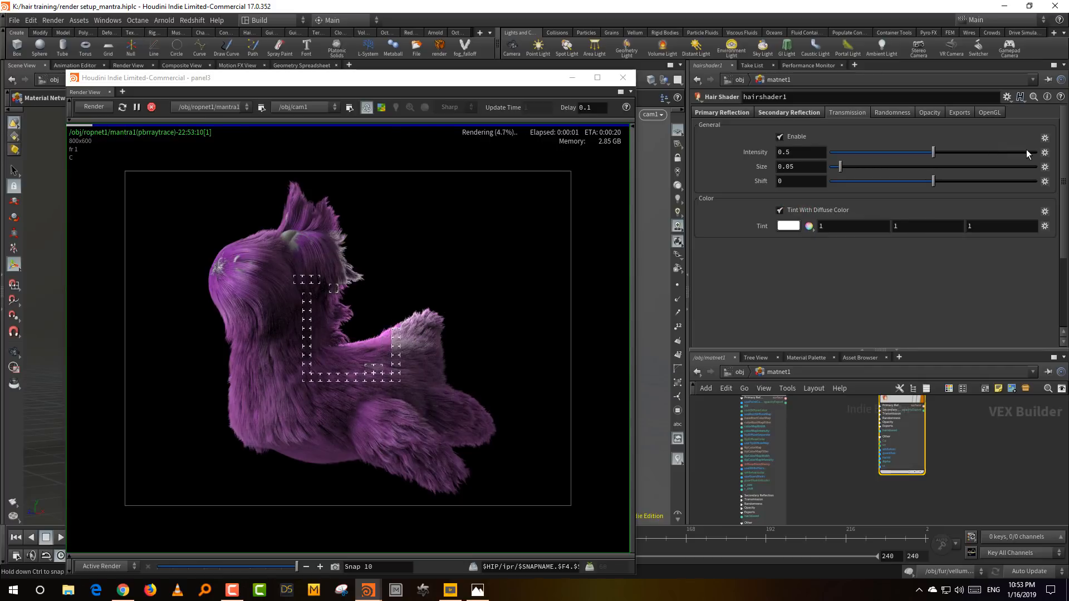
- Set the Transmission Intensity to 0.951 and its Size to 0.658, and snapshot the render
click(1027, 151)
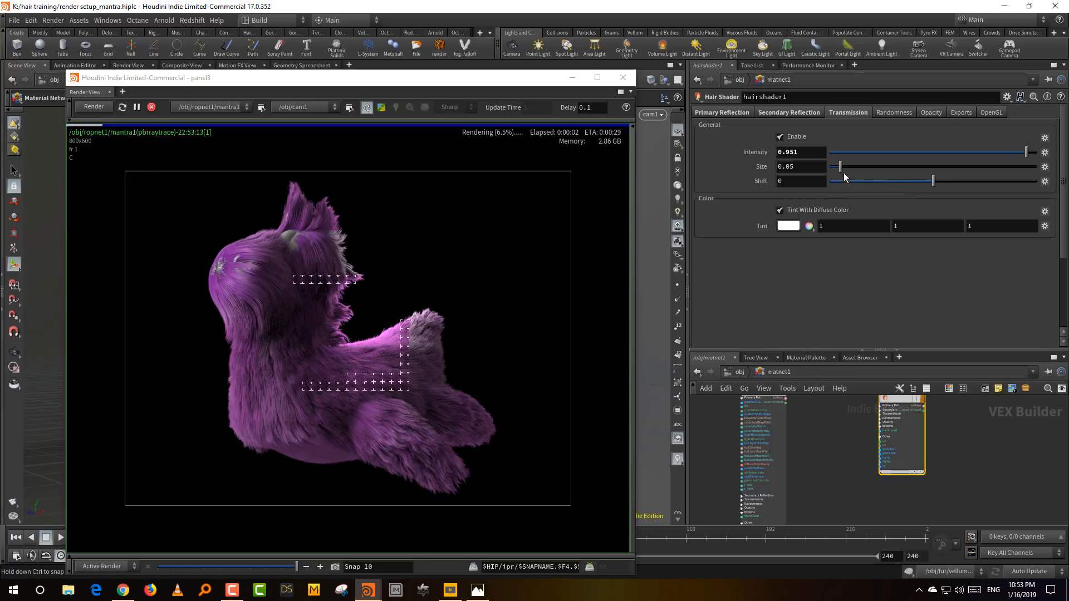
click(876, 167)
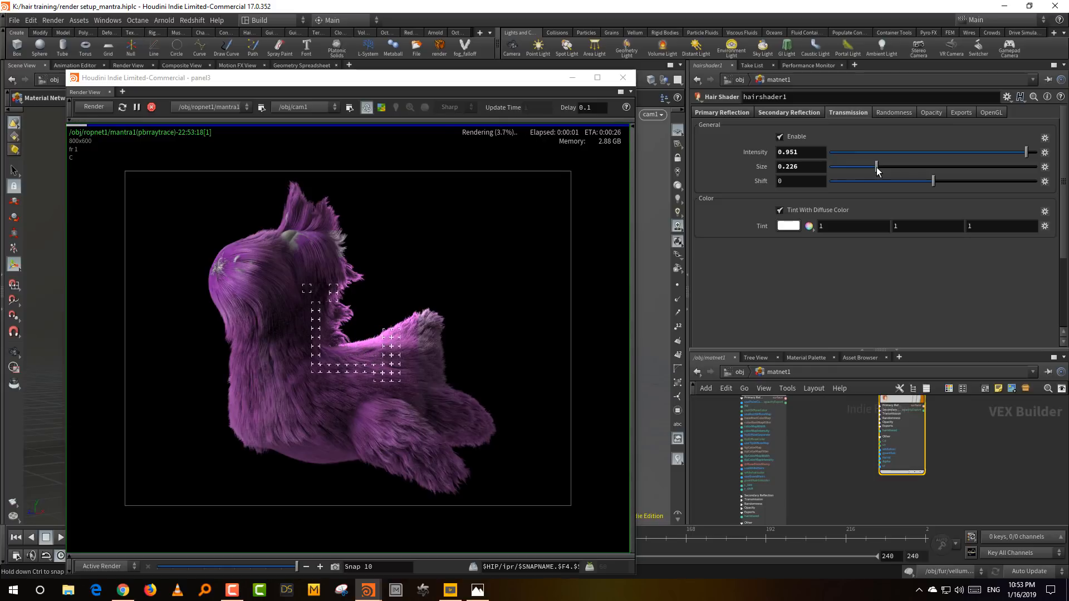
click(965, 167)
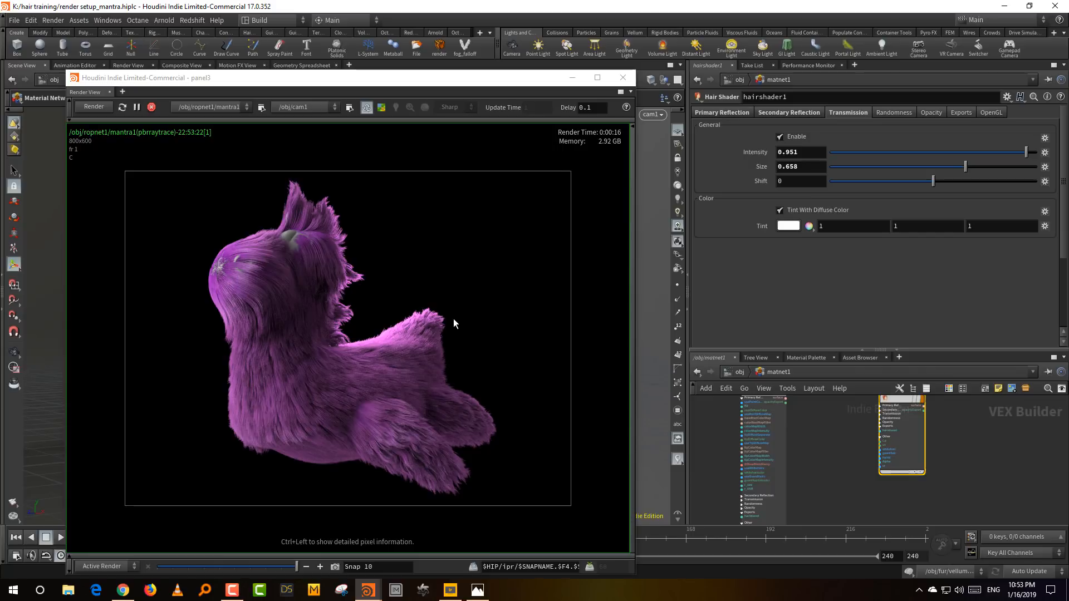
click(335, 566)
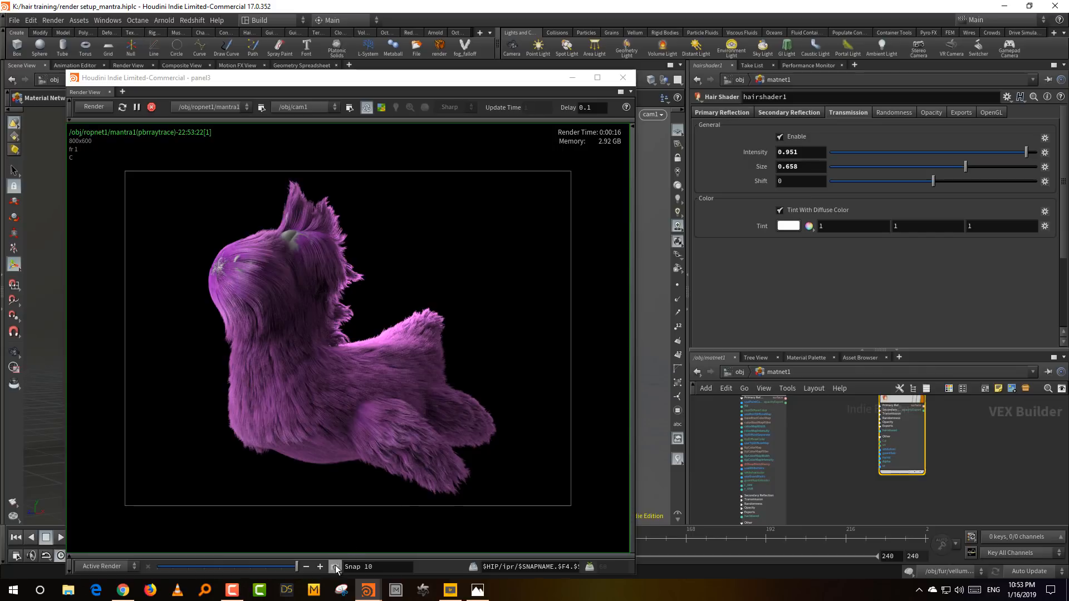
- Test the Transmission Size at 0.038 against the stored snapshots and set it to 0.135
click(838, 166)
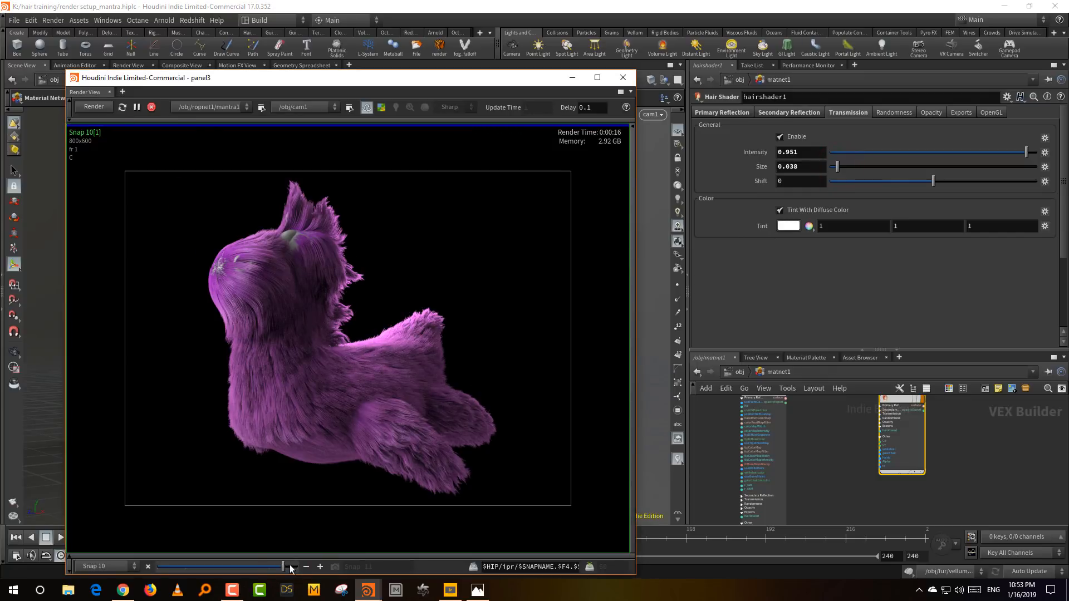
mouse_move(292, 565)
mouse_down()
mouse_move(282, 567)
mouse_move(293, 569)
mouse_up()
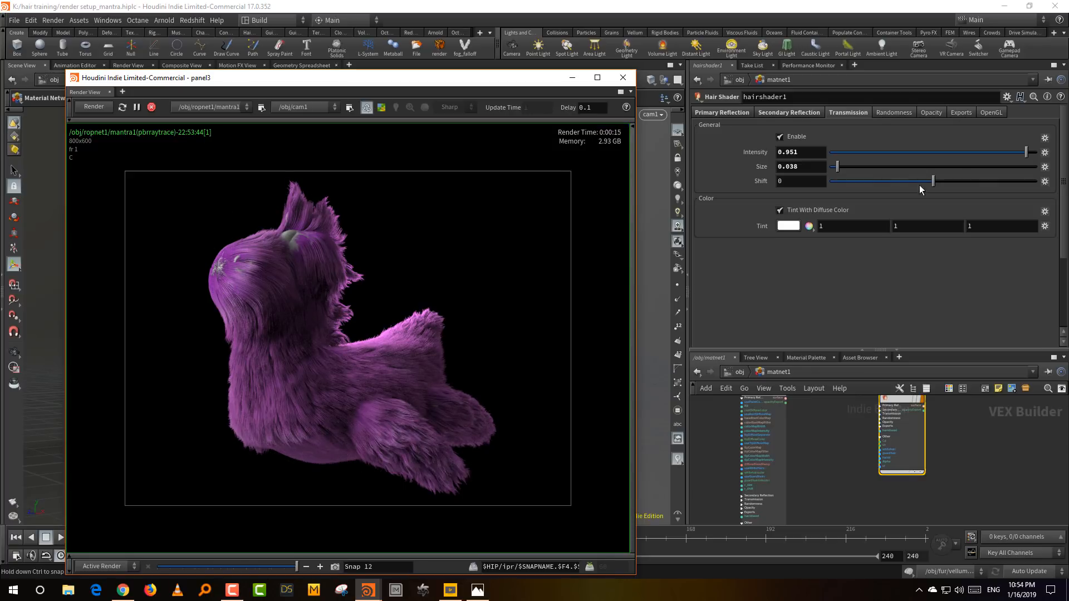
click(857, 167)
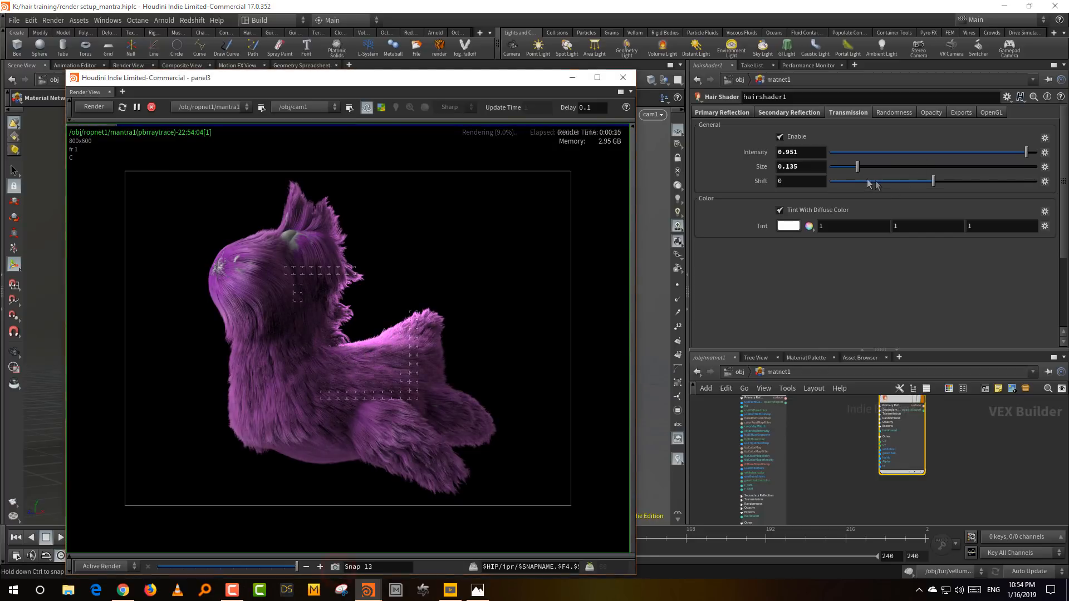
- Test the Transmission Shift at 0.542 and -0.461, snapshotting the first and comparing the renders in the history
click(989, 182)
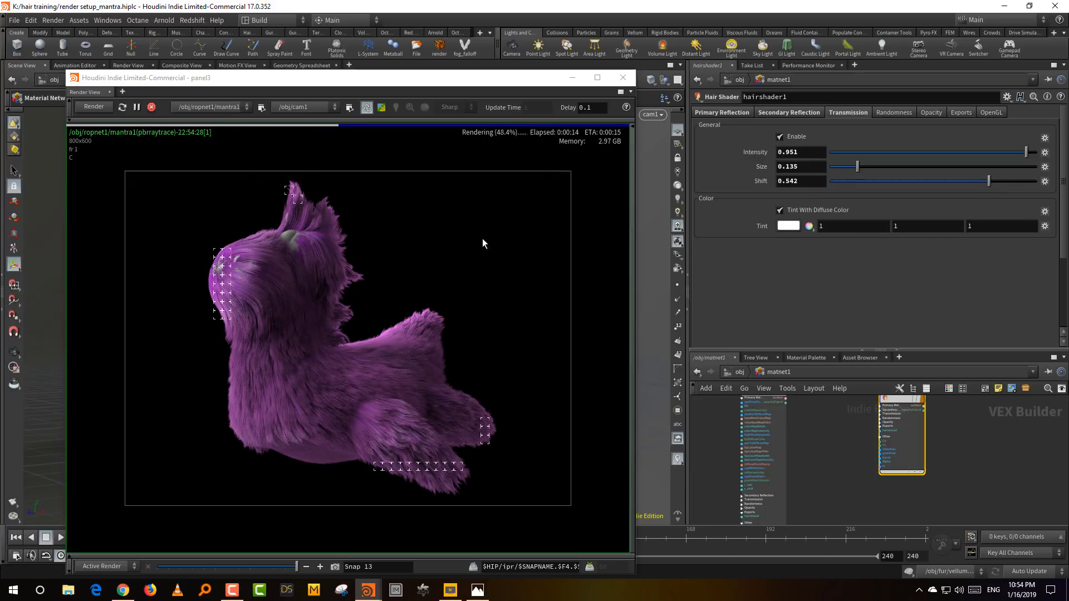
click(335, 567)
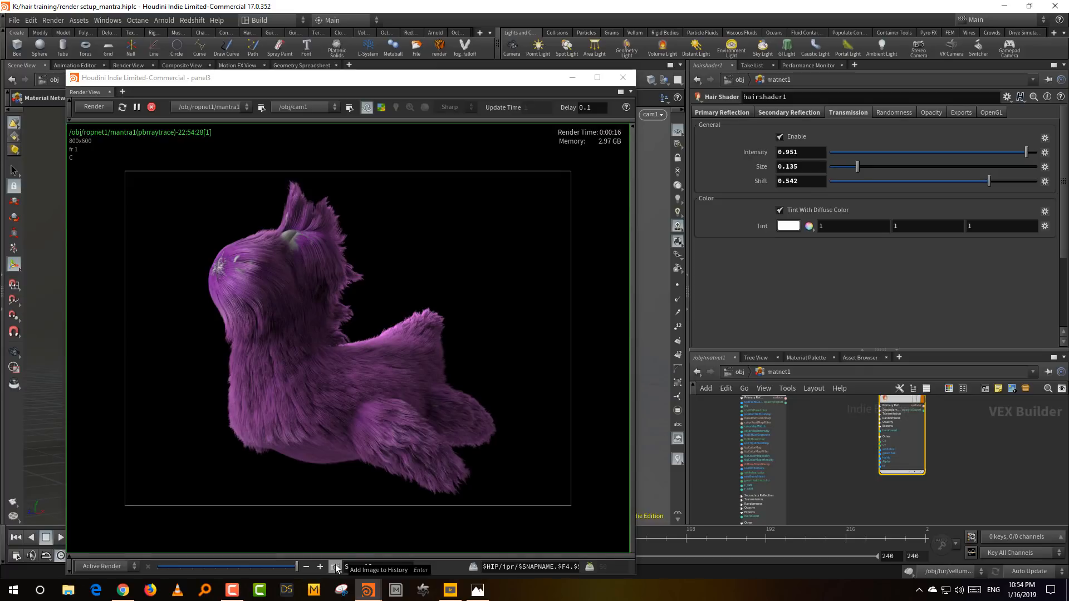
click(885, 179)
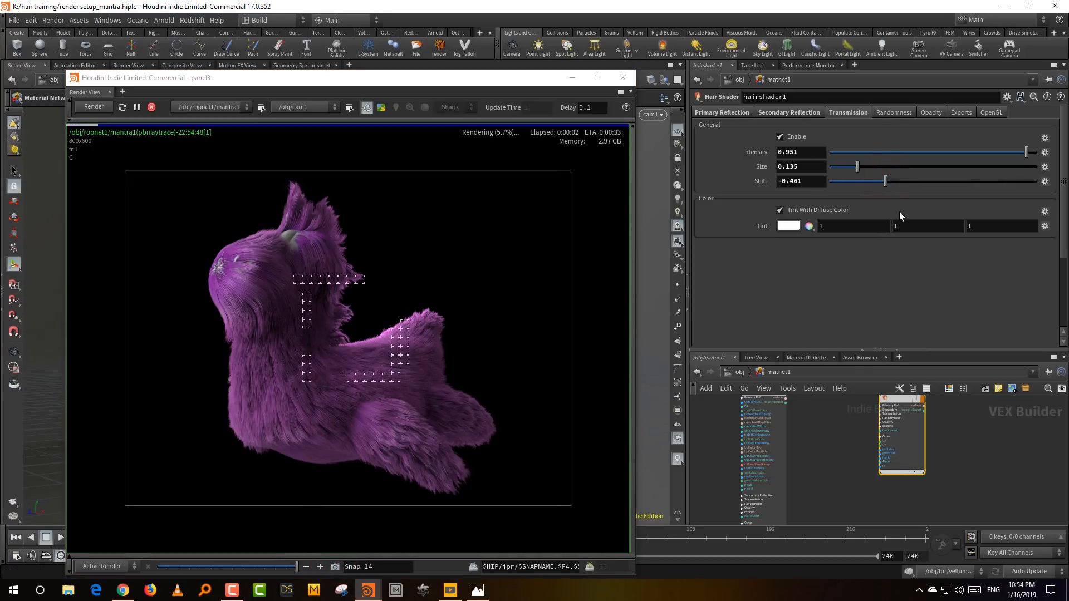
click(278, 566)
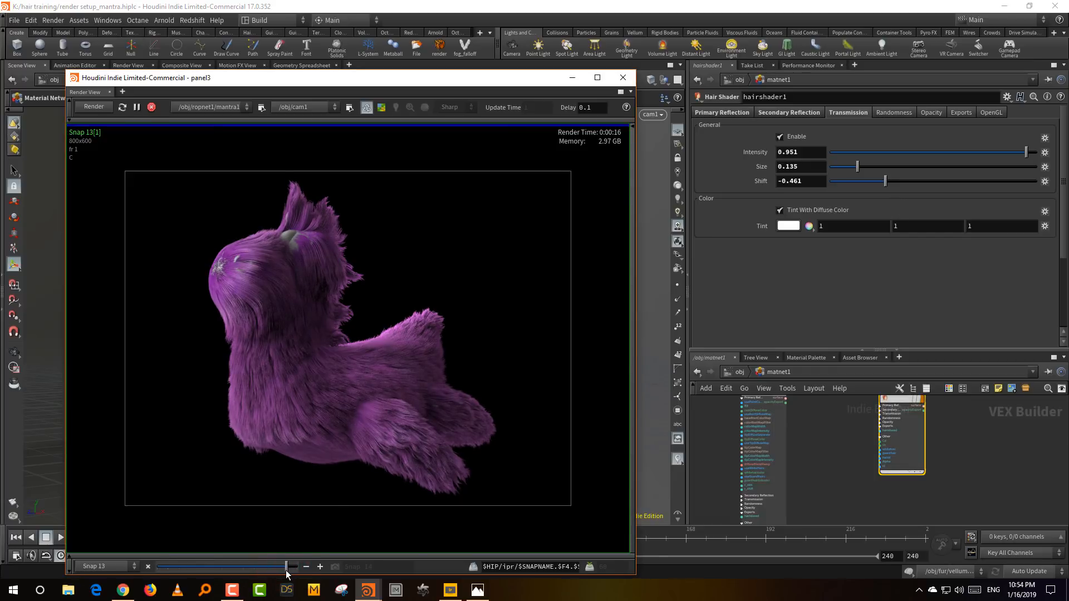
drag(276, 572, 298, 571)
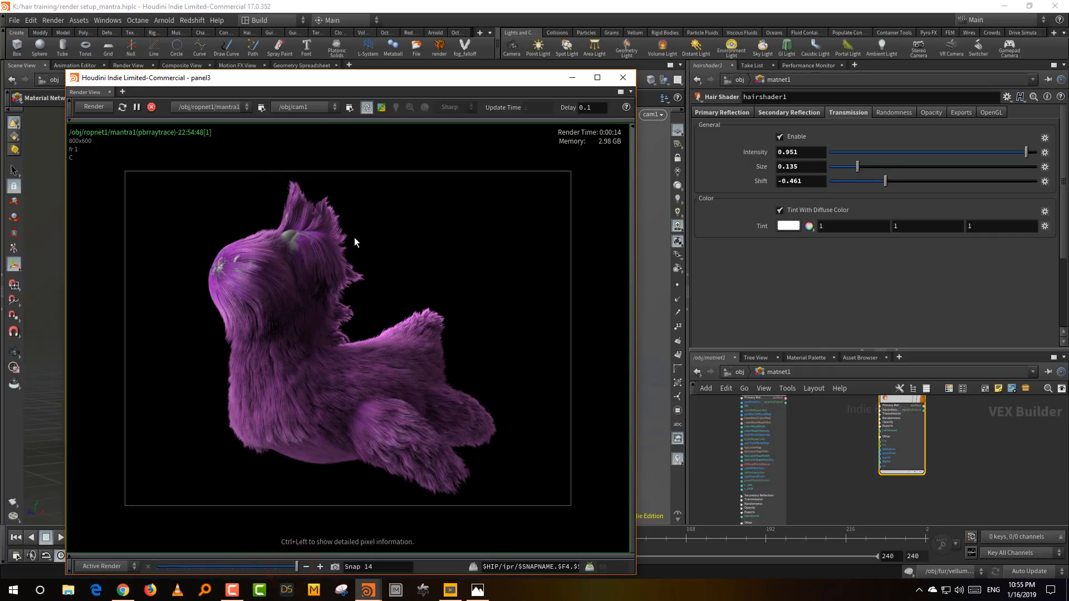
click(274, 566)
drag(273, 566, 296, 566)
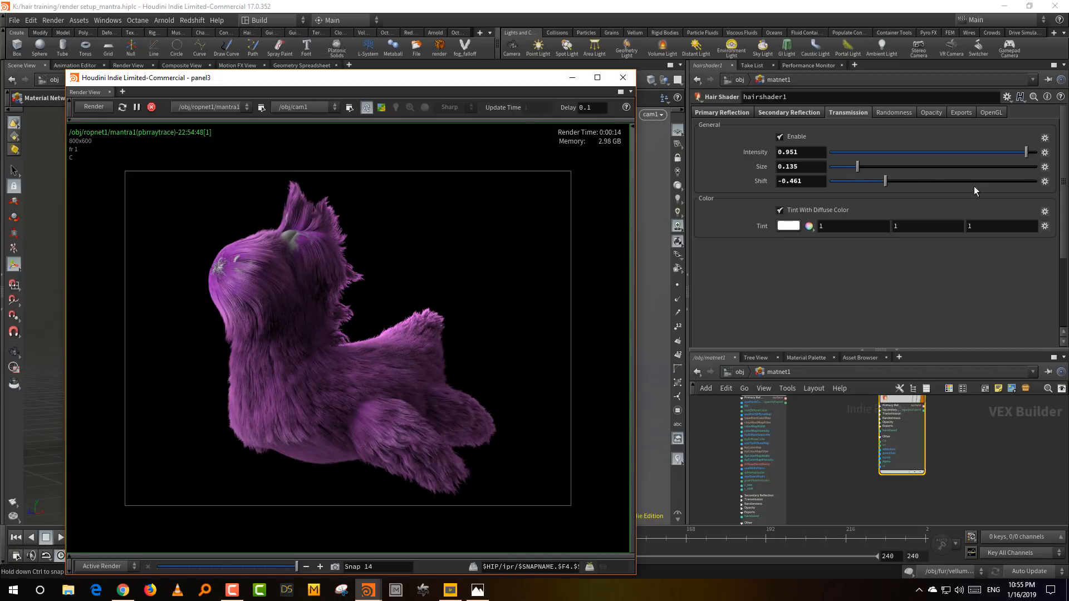
- Set the Transmission Shift to 0.013 and disable Transmission on hairshader1
click(934, 180)
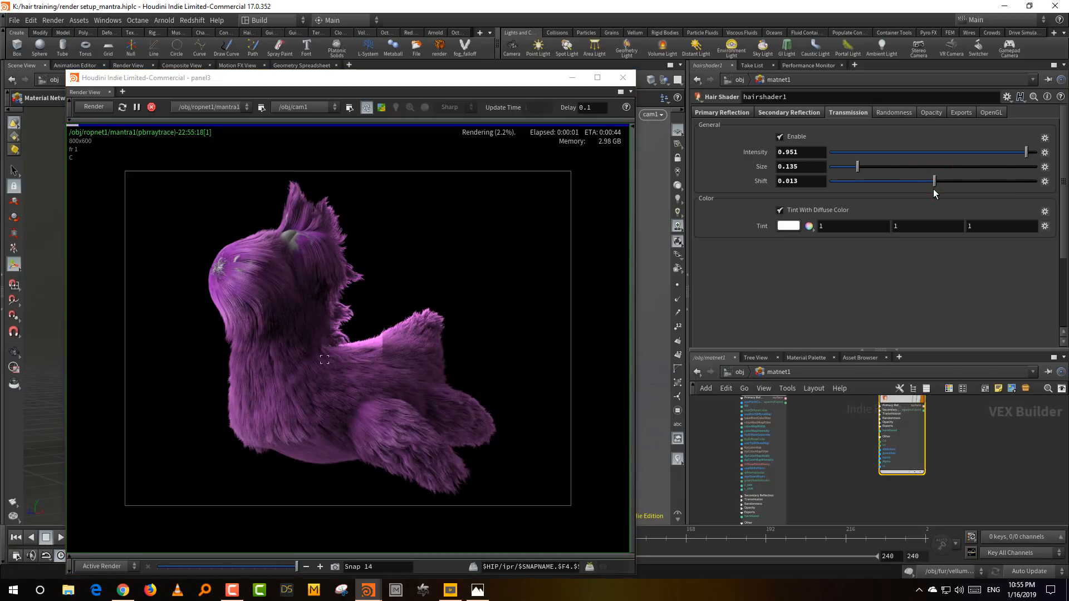
click(899, 112)
click(848, 110)
click(802, 136)
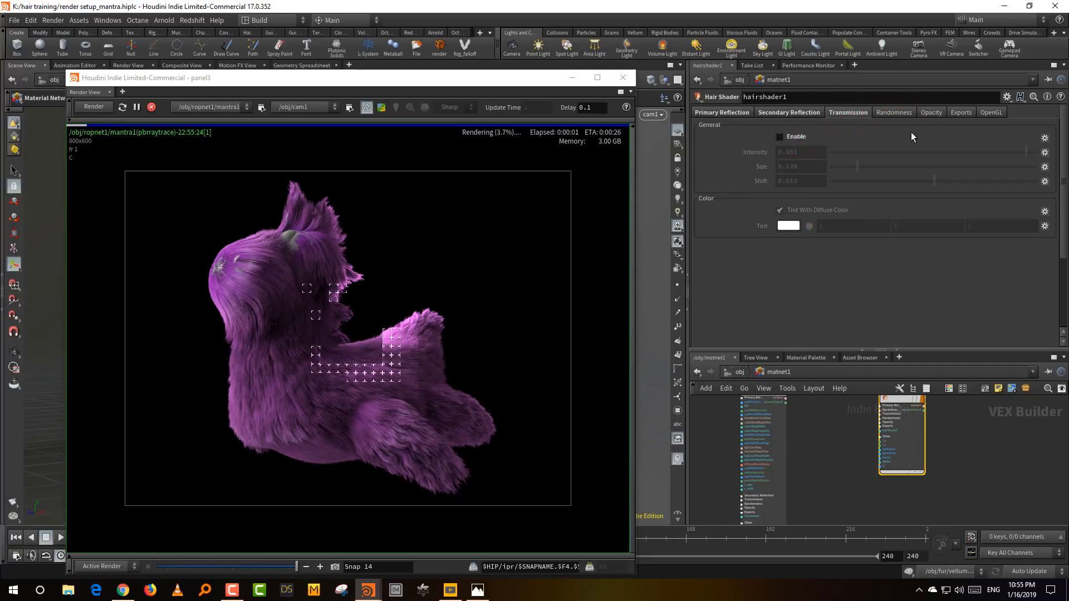
- Enable Diffuse Hue randomization on hairshader1 and set its Output Range from -0.2 to 0.2
click(897, 116)
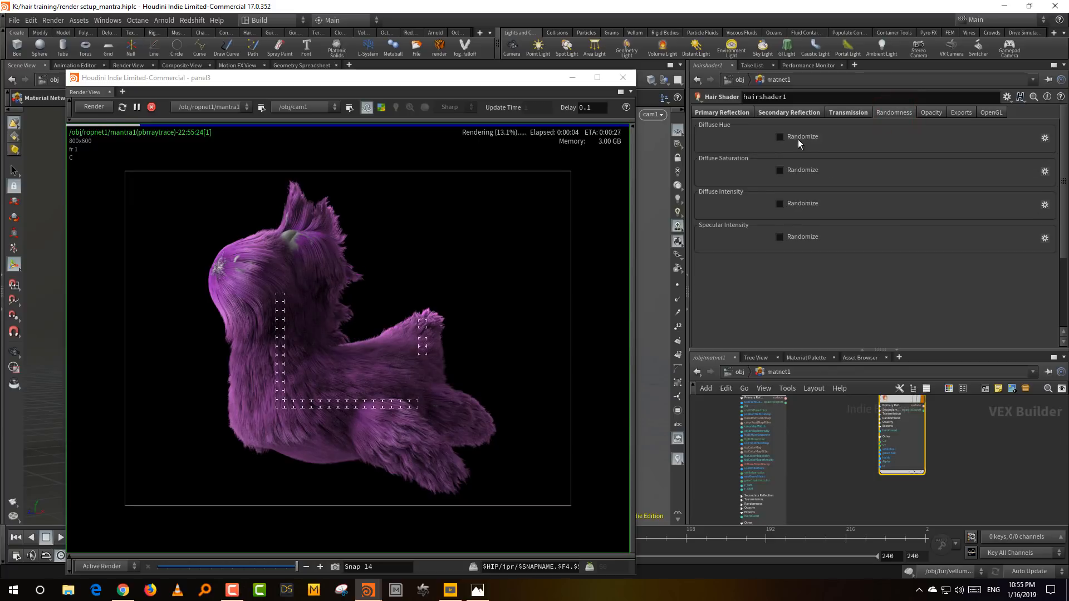
click(798, 137)
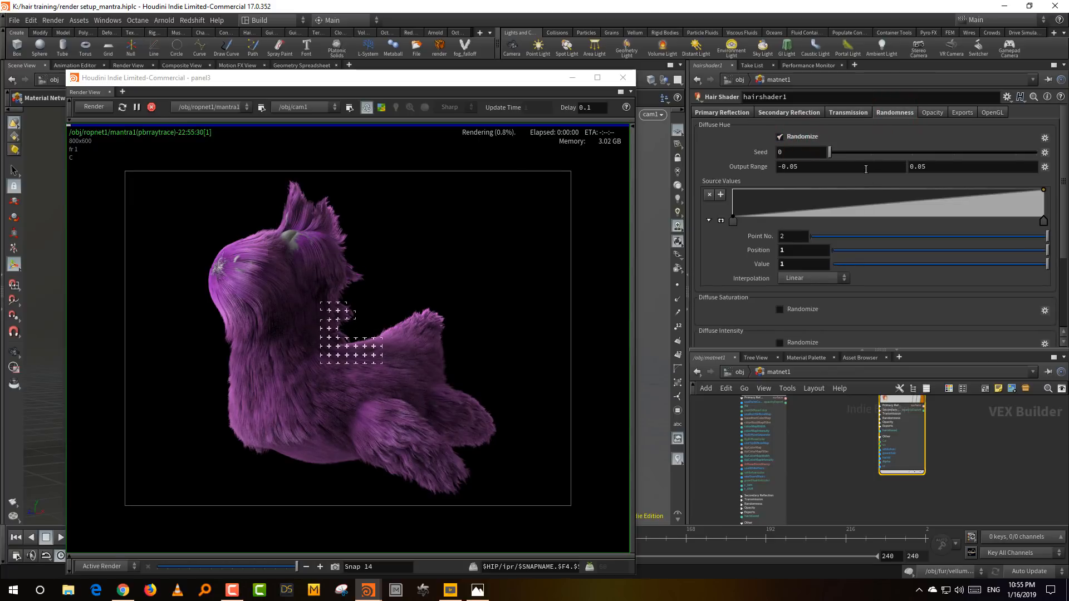
double_click(920, 165)
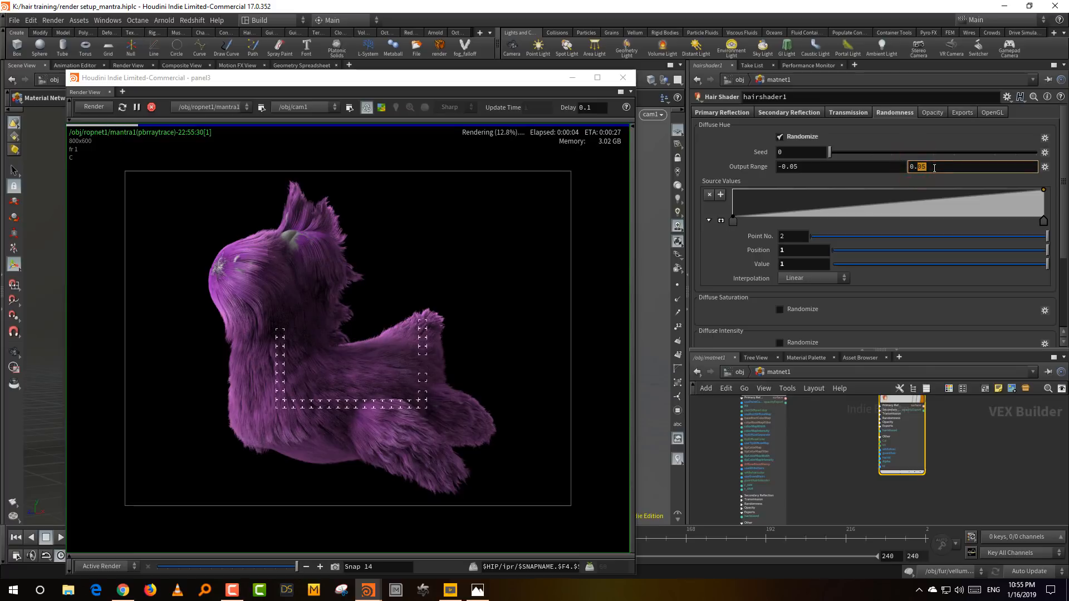
text(2)
key(Return)
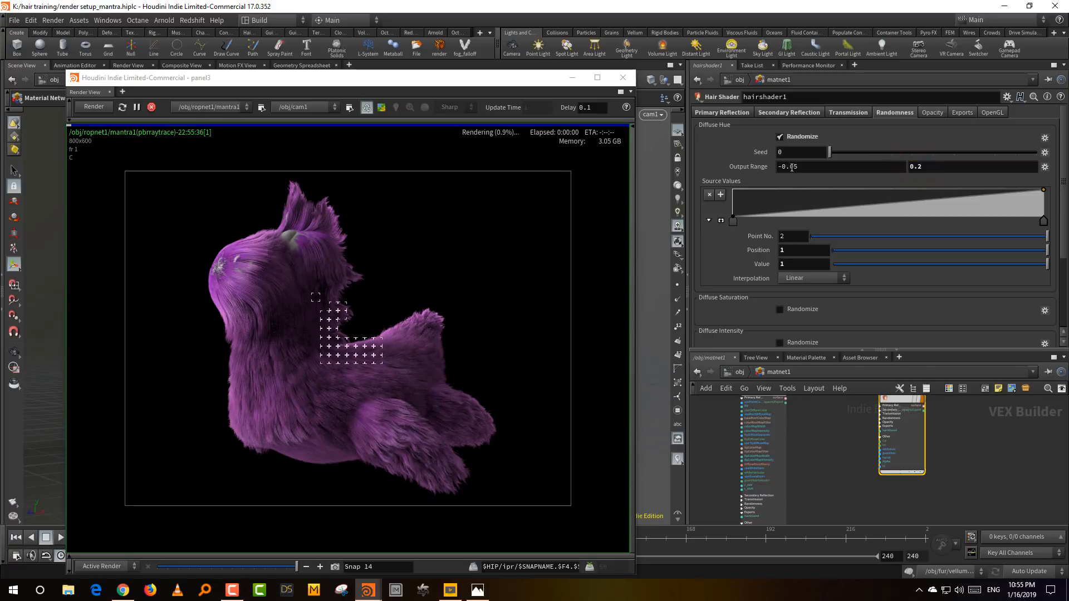
double_click(791, 167)
text(0)
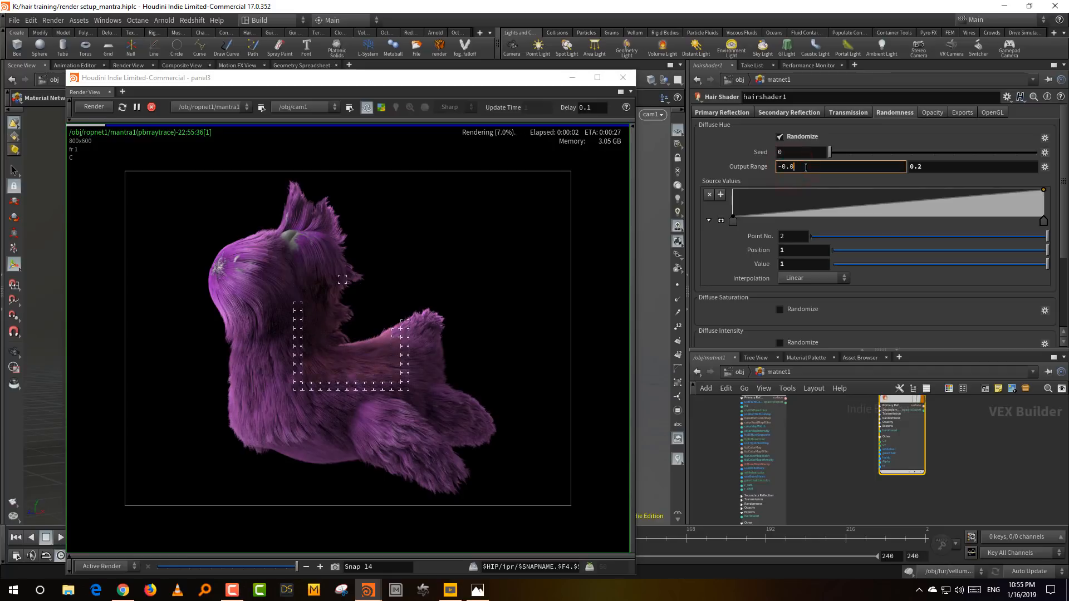
key(BackSpace)
text(2)
key(Return)
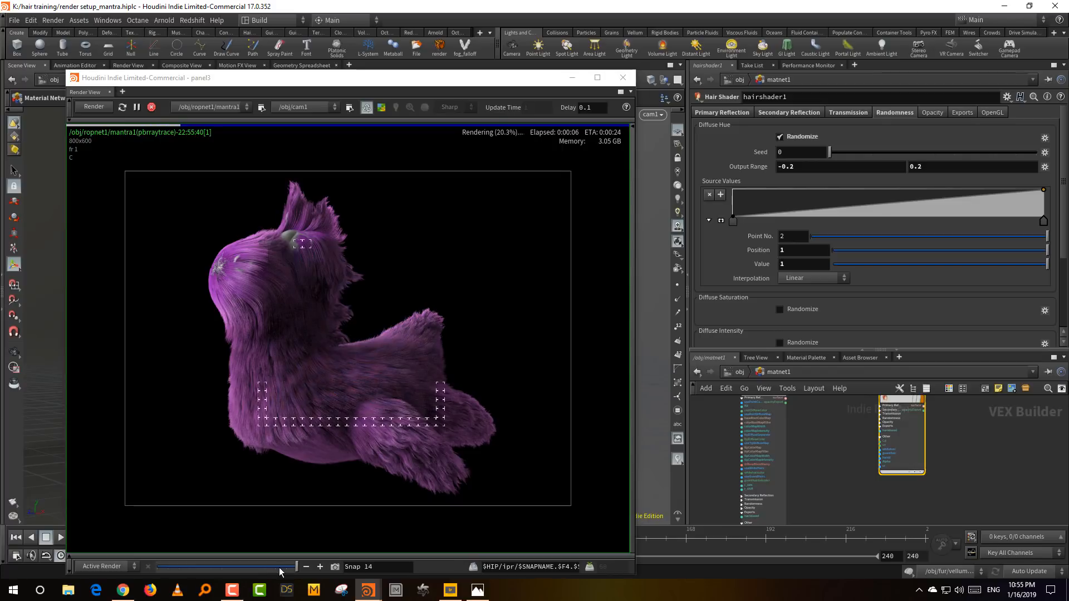
- Compare the hue-randomized render with Snap 8 in the render history
drag(279, 567, 246, 570)
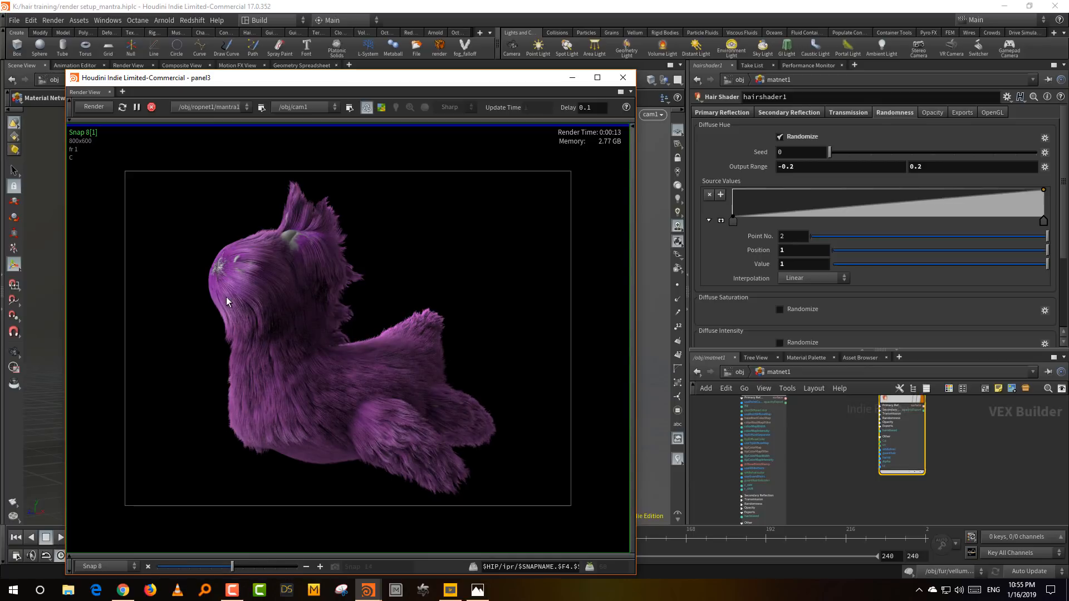
click(299, 568)
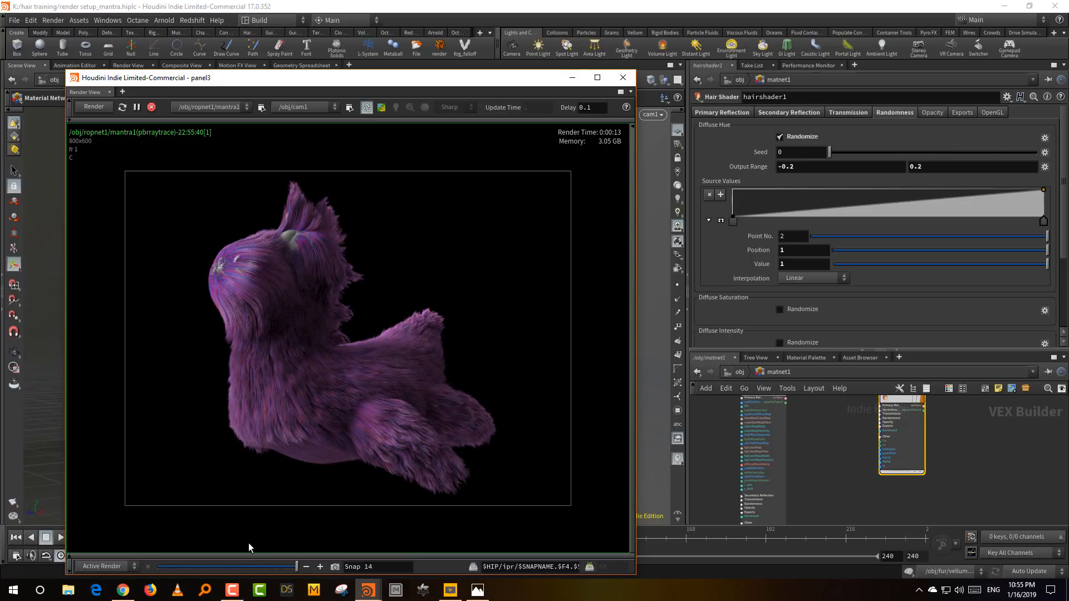
click(239, 565)
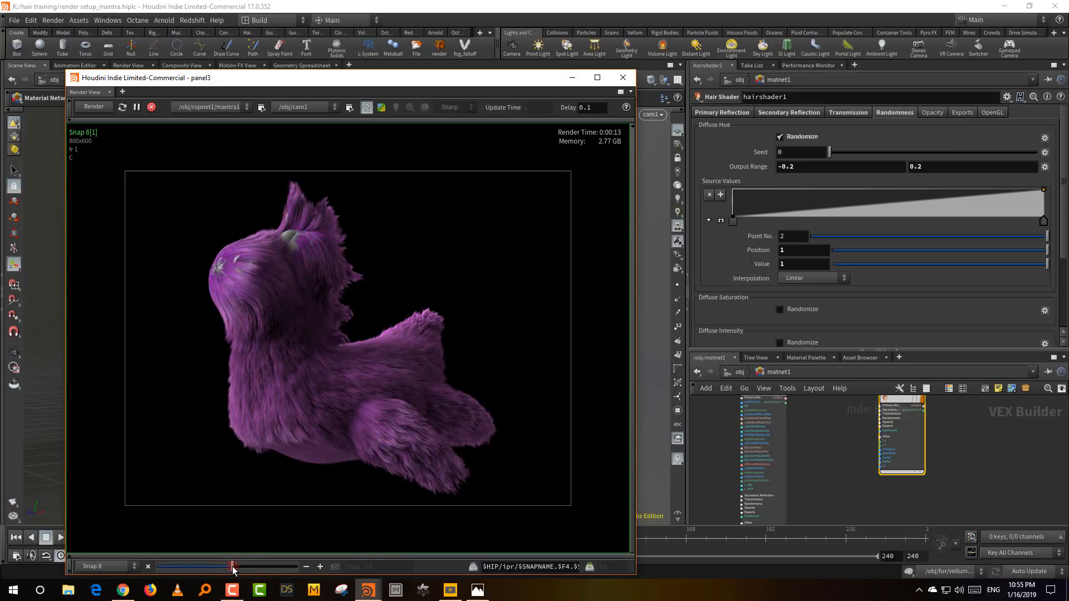
click(301, 568)
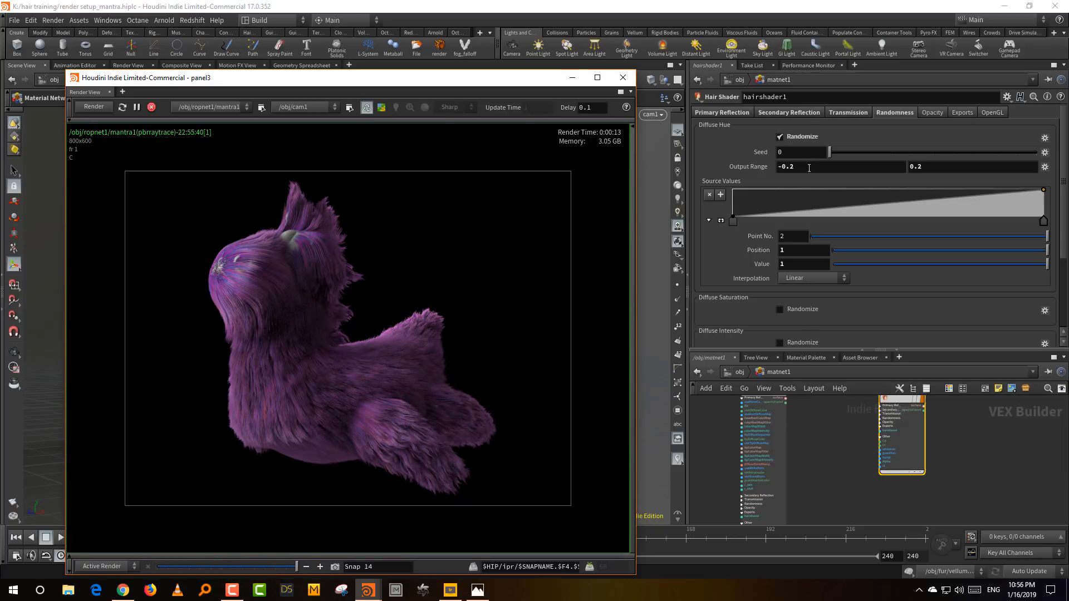
- Enable randomization of the Specular Intensity on hairshader1
scroll(724, 301, down, 2)
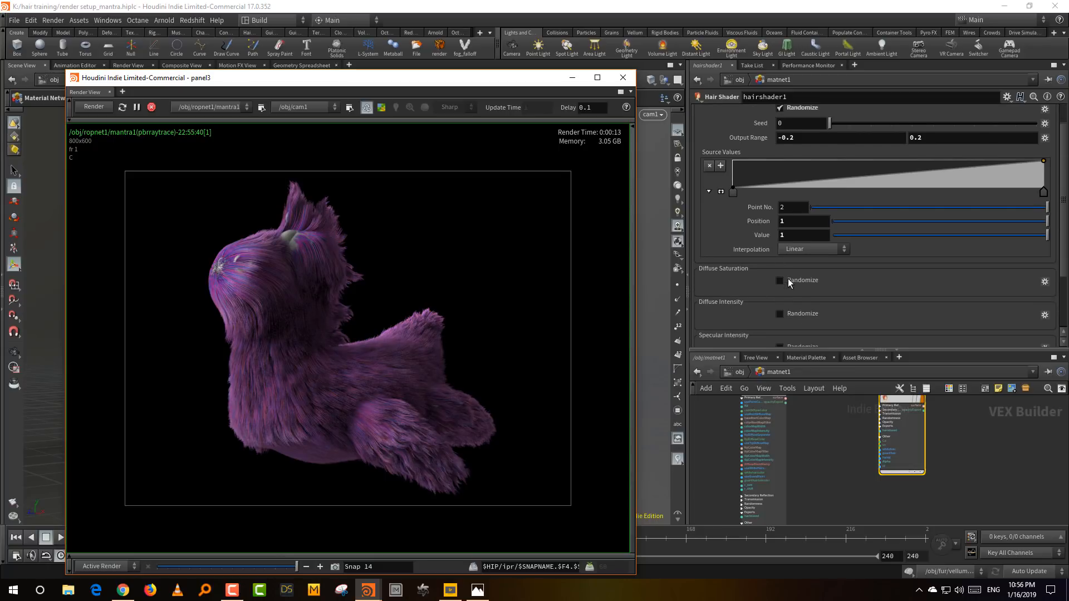
scroll(924, 287, down, 3)
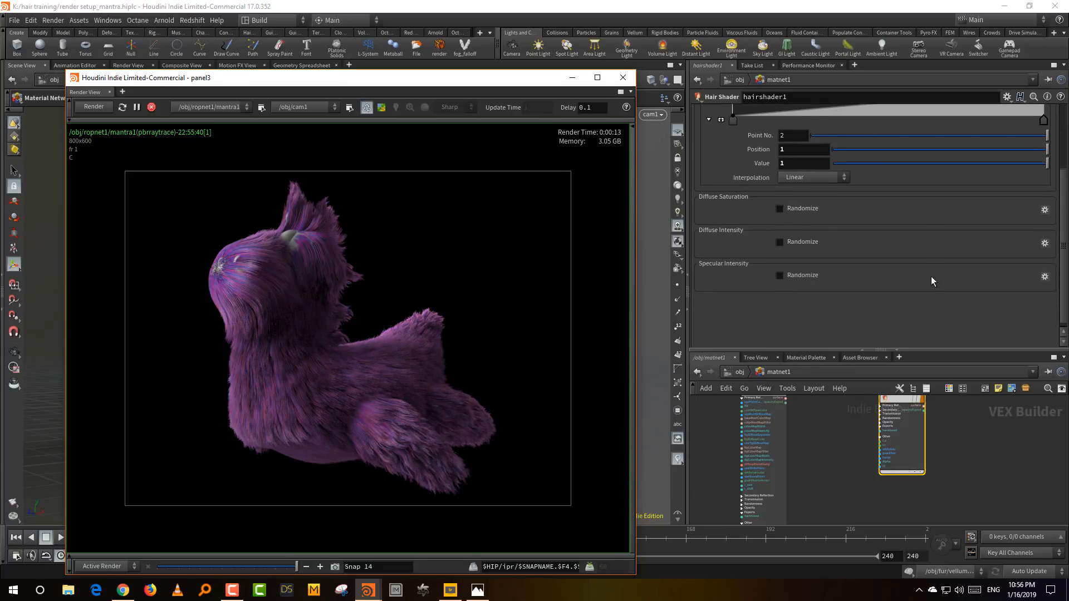
click(780, 275)
scroll(839, 289, down, 3)
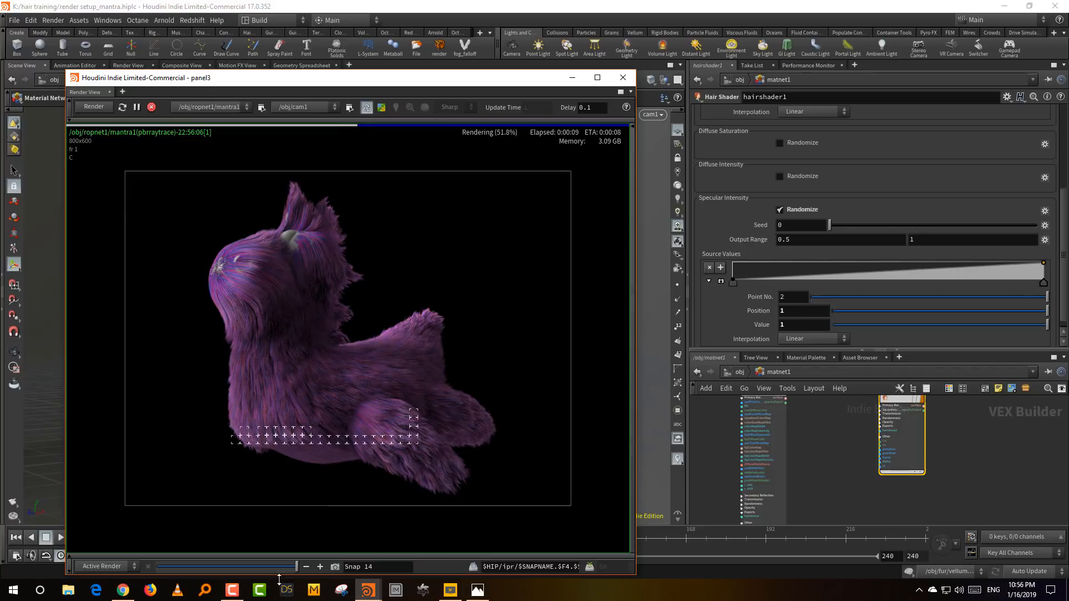
drag(290, 567, 297, 566)
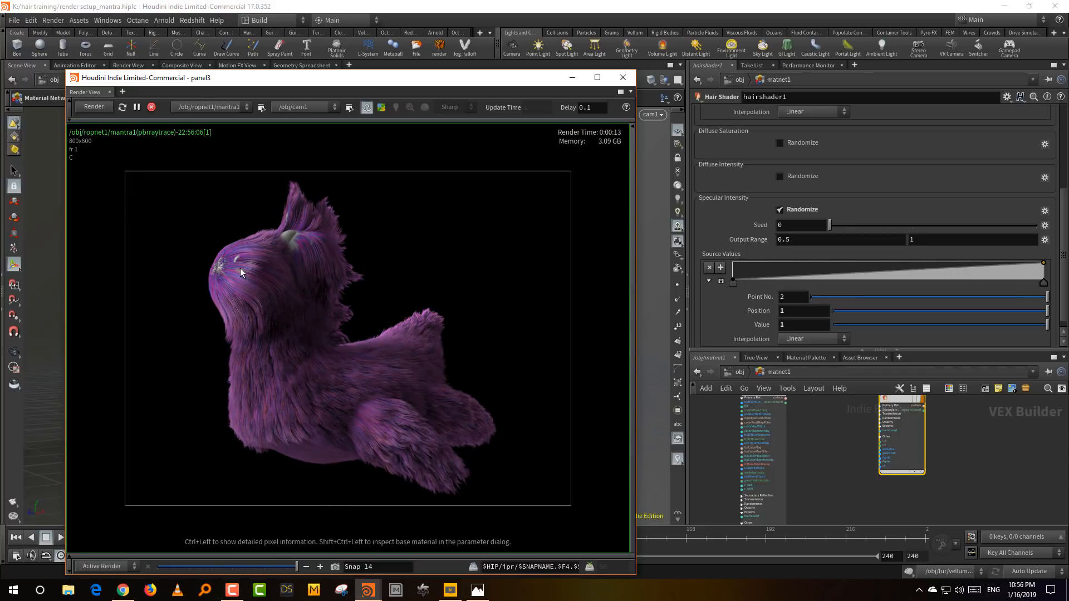
- Disable Separate Tip Color in the Primary Reflection settings and snapshot the render
scroll(940, 185, up, 5)
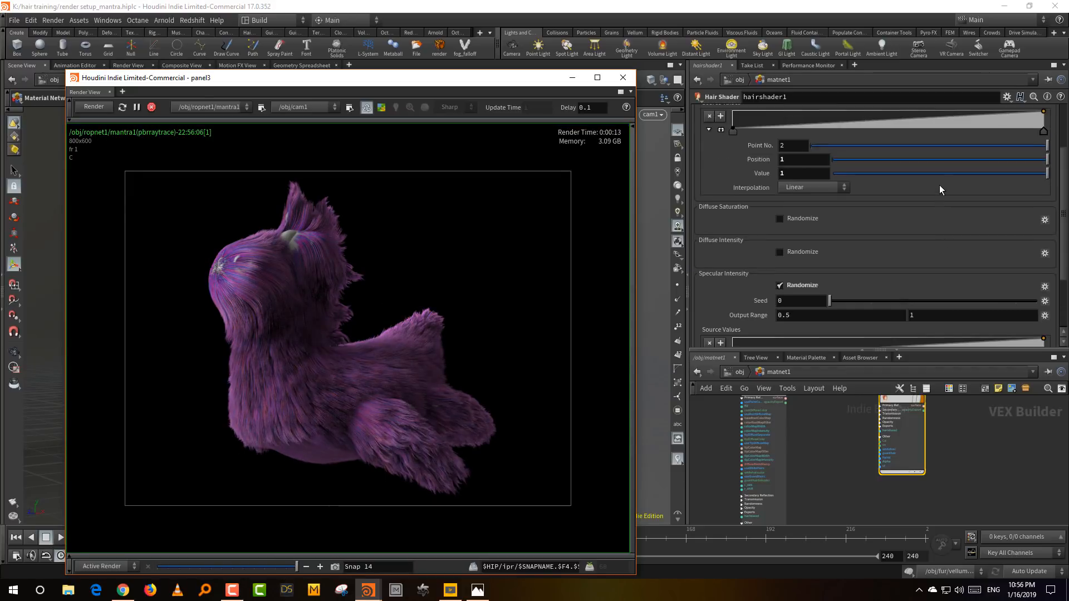
scroll(777, 223, up, 5)
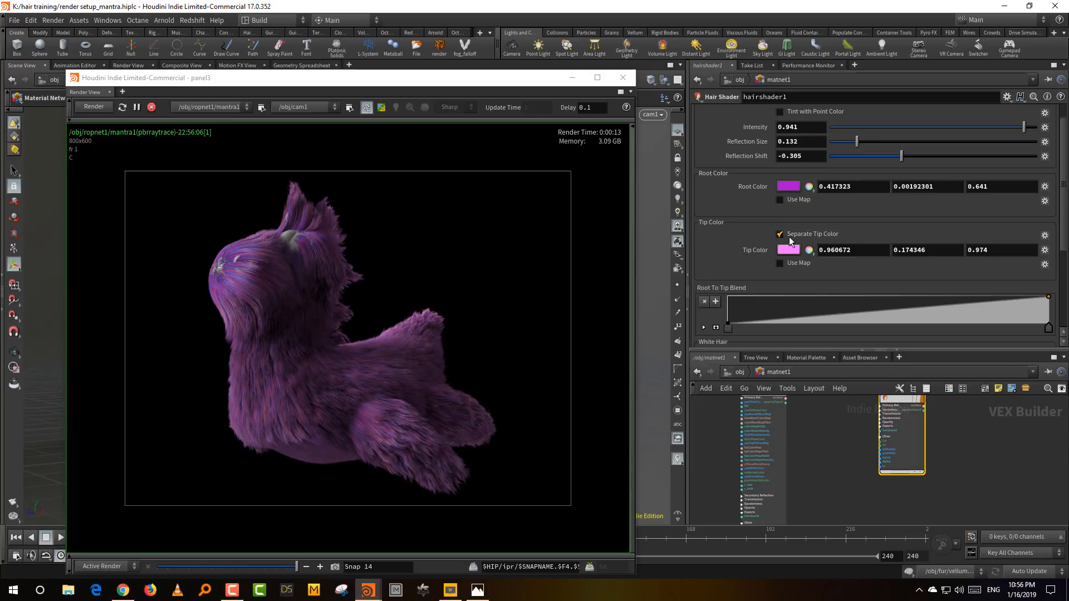
click(818, 234)
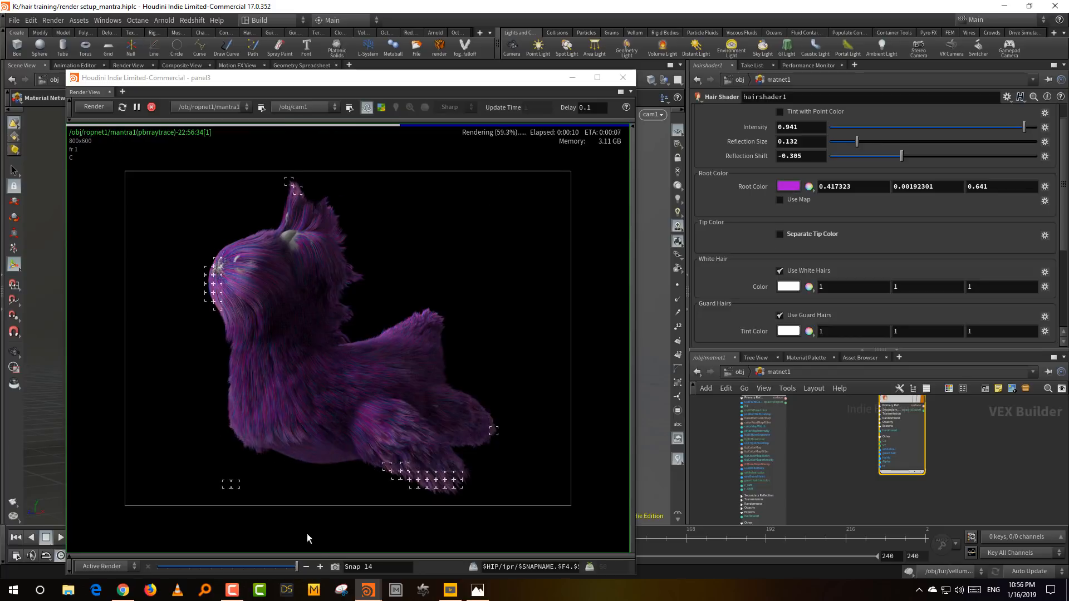
click(340, 565)
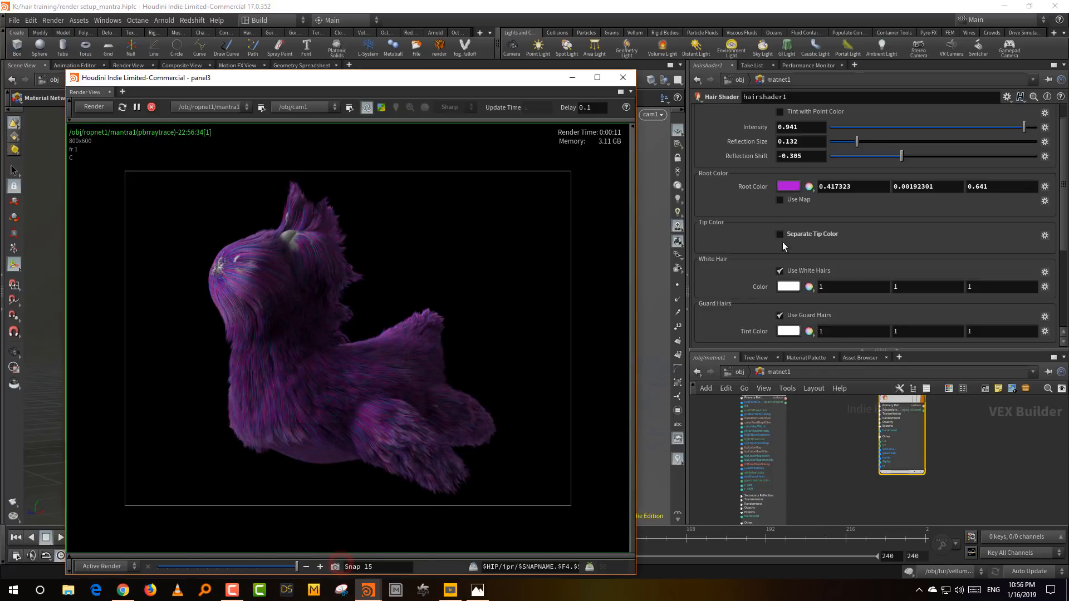
- Set the Primary Reflection Root Color to pure white with zero saturation and full value
click(783, 187)
drag(841, 305, 824, 303)
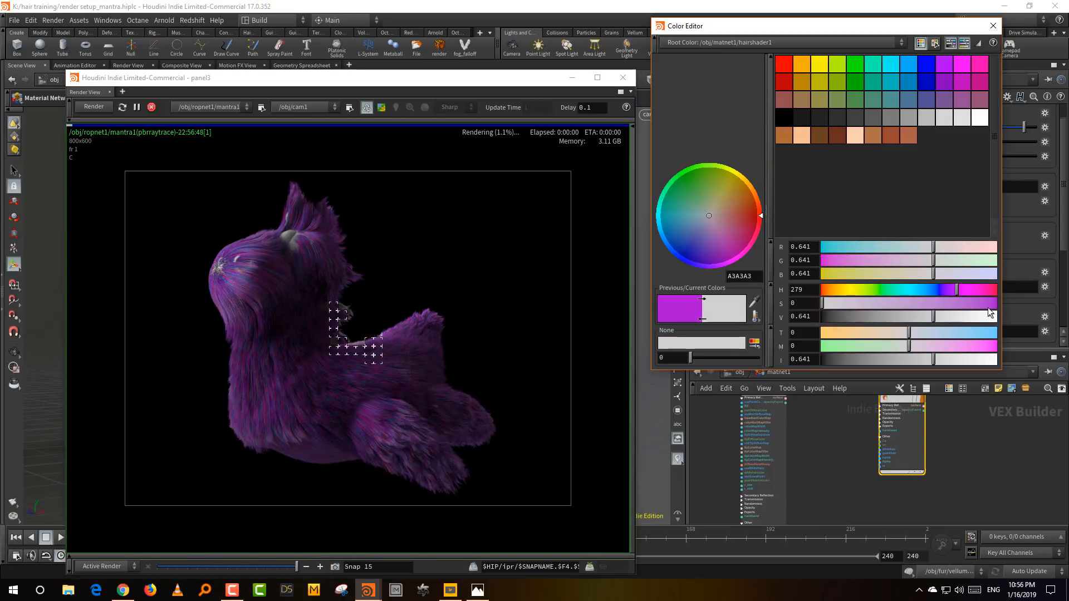
drag(990, 316, 1005, 319)
click(993, 26)
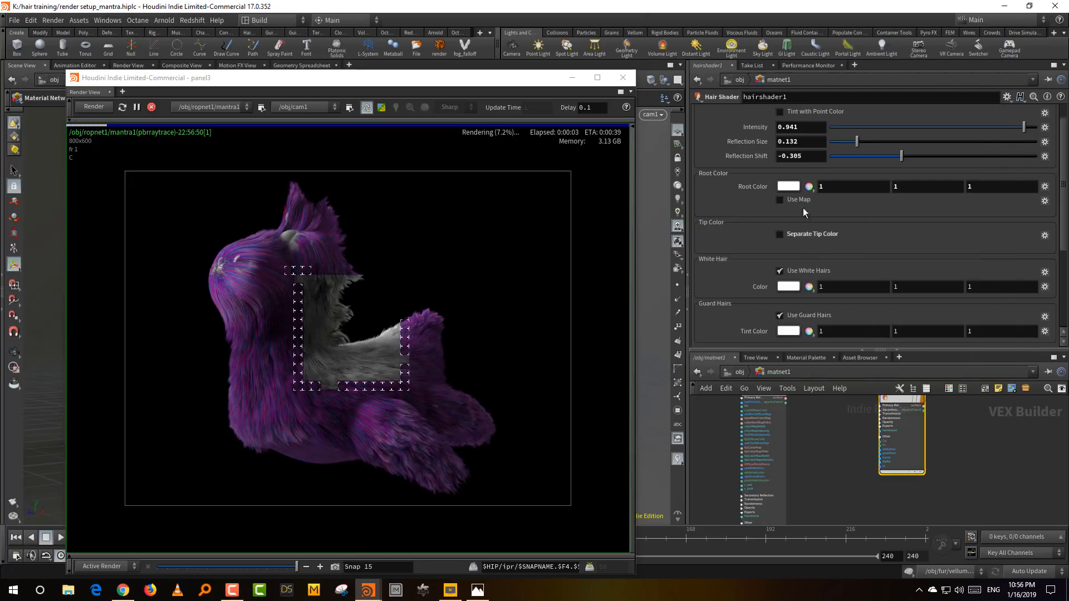
- Enable a Root Color map using K:/elf/textures/c3.jpg, reposition the render window and snapshot the render
click(780, 199)
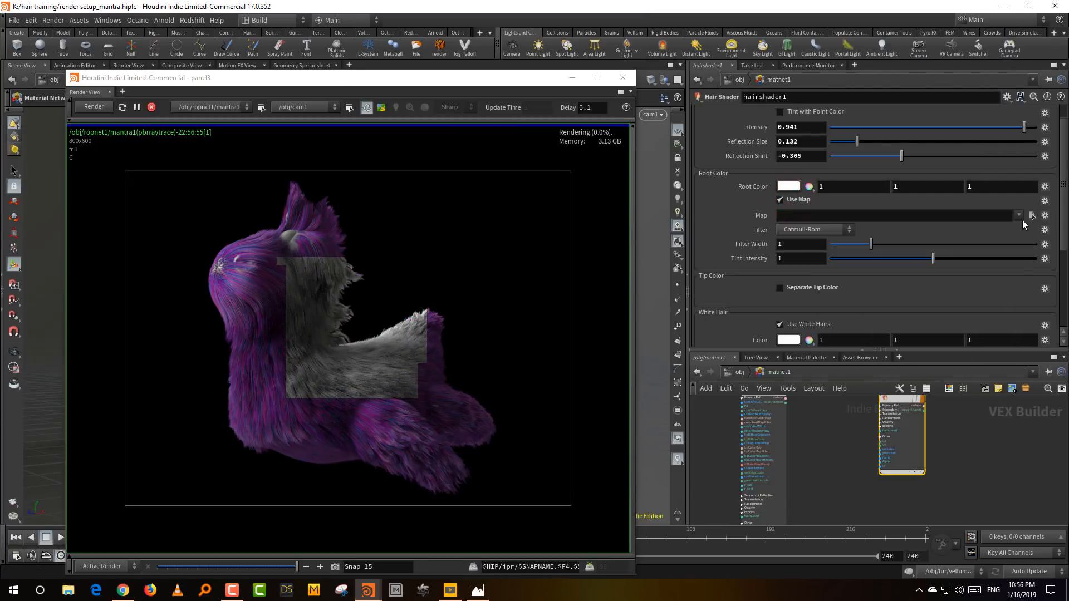
click(1019, 215)
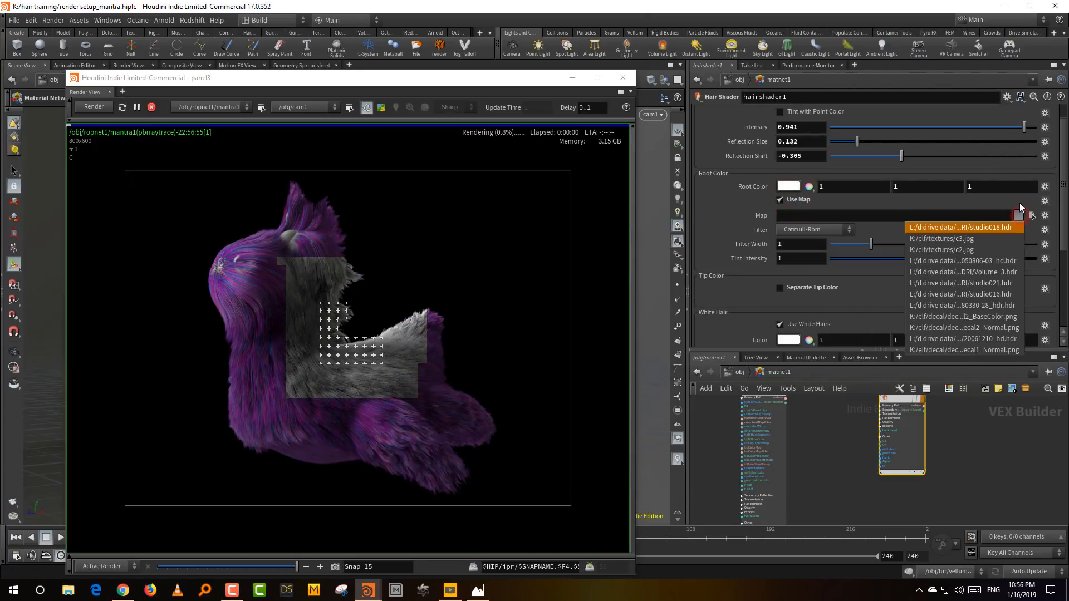
click(1014, 247)
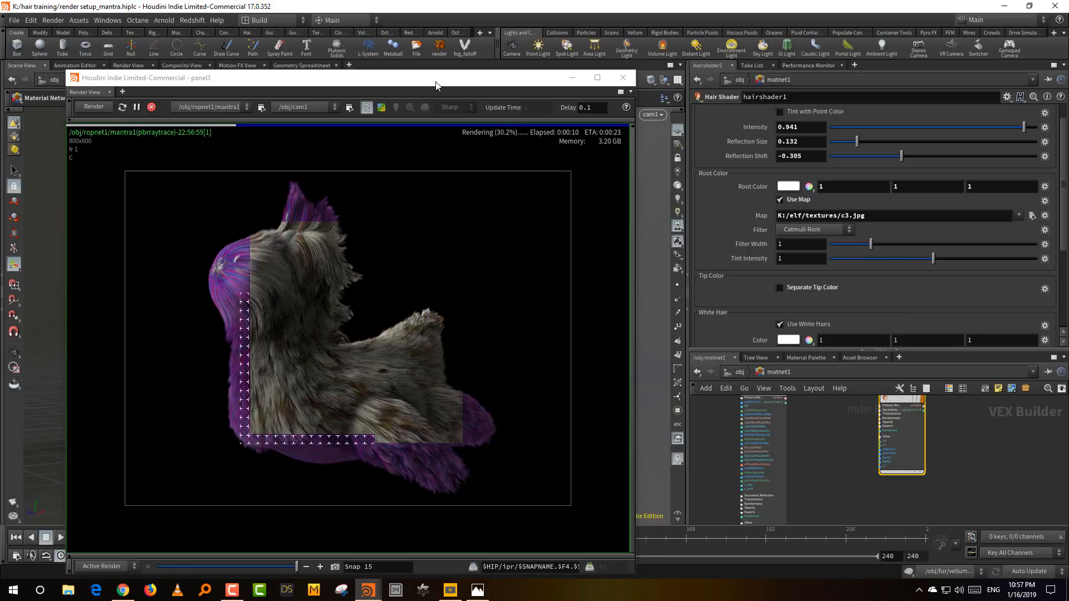
drag(436, 85, 919, 157)
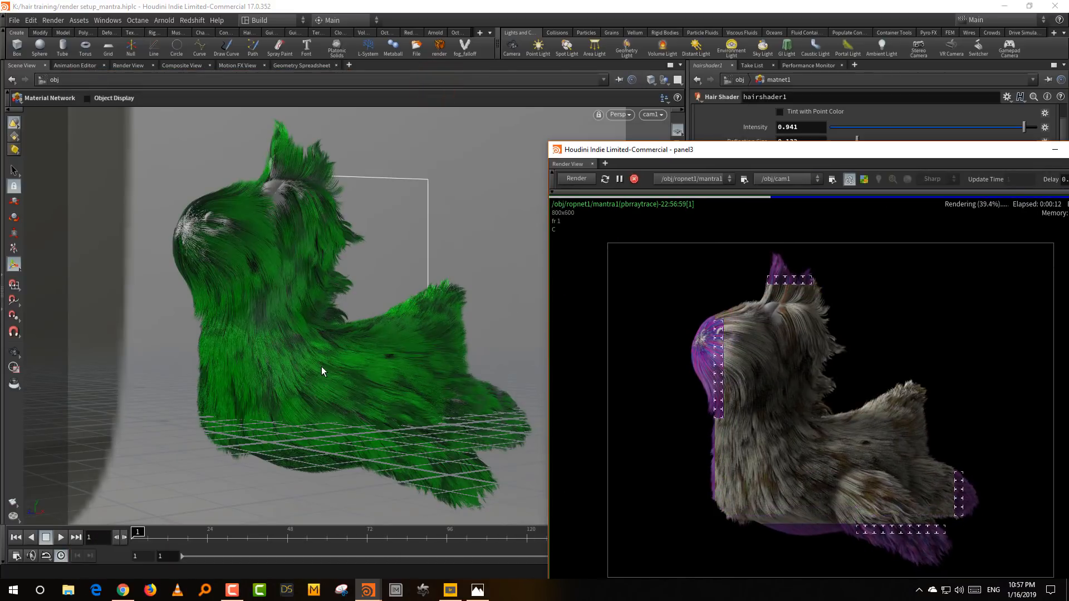
drag(665, 152, 614, 140)
click(779, 200)
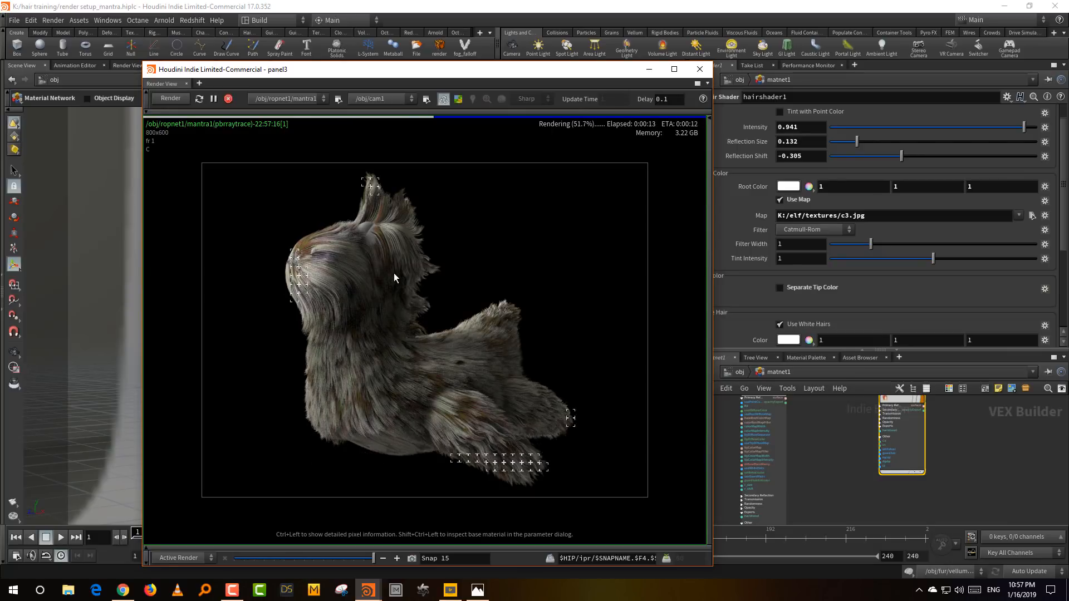
click(412, 559)
- Tint the mapped Root Color purple with hue 268 and saturation 0.83
click(788, 186)
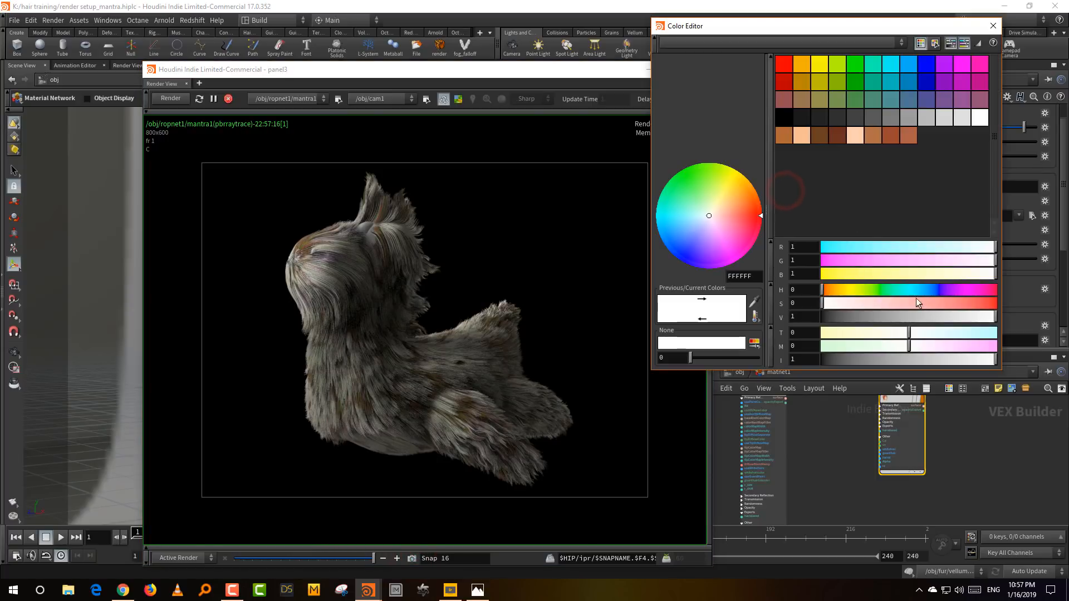
click(951, 291)
click(946, 303)
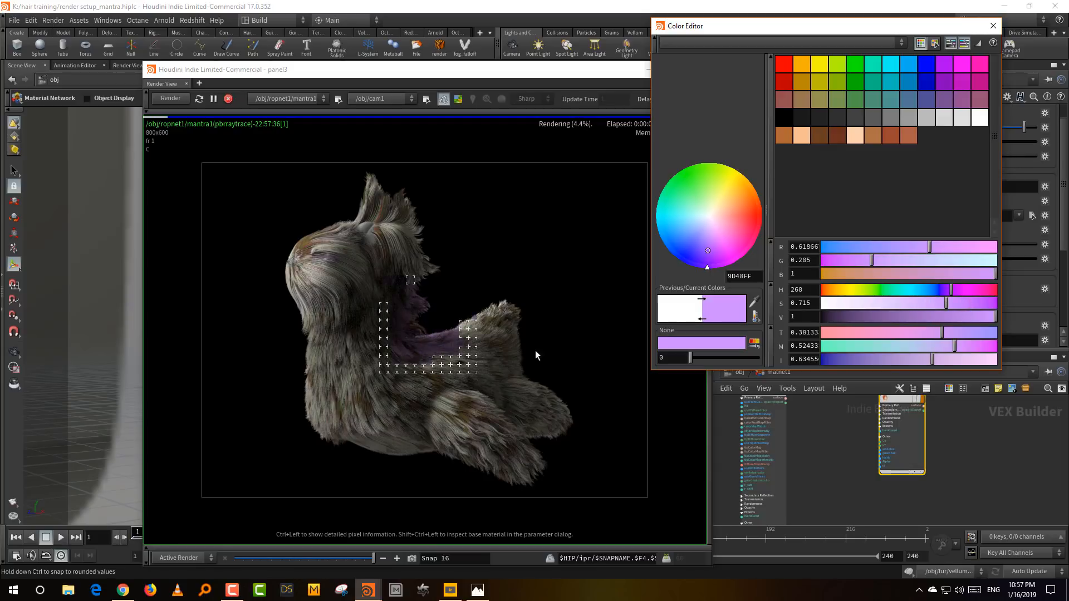
click(966, 303)
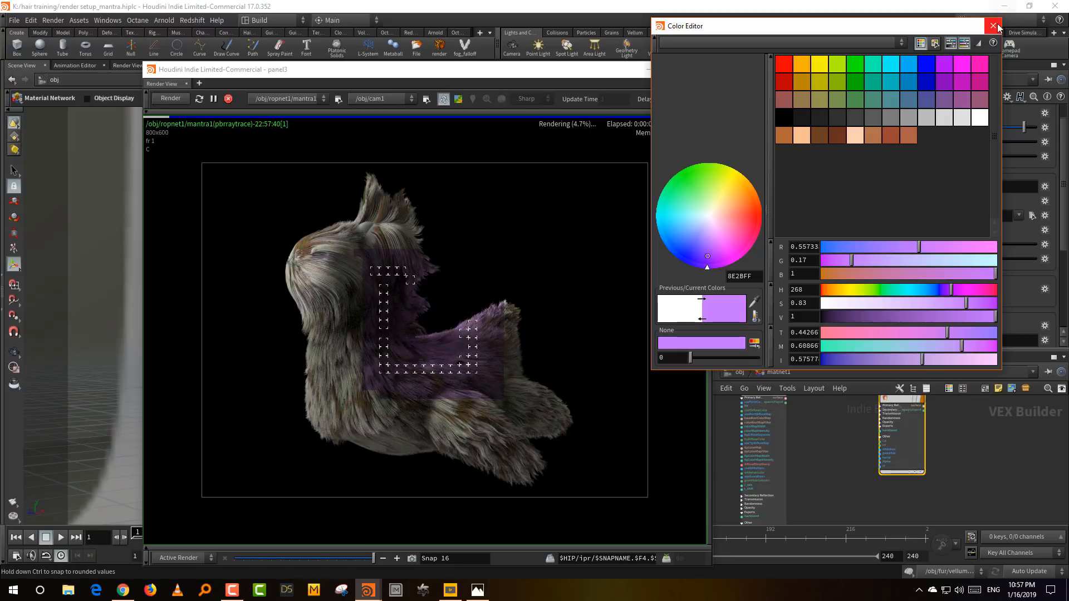
click(992, 26)
- Enable Transmission on hairshader1 and return to the Primary Reflection settings
click(862, 113)
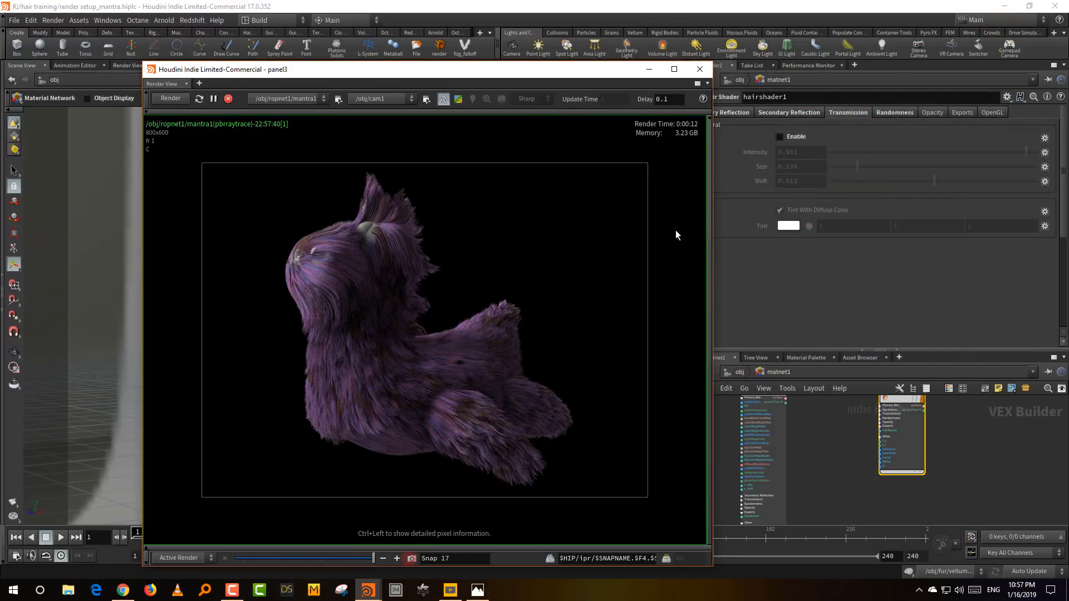
click(795, 139)
click(741, 112)
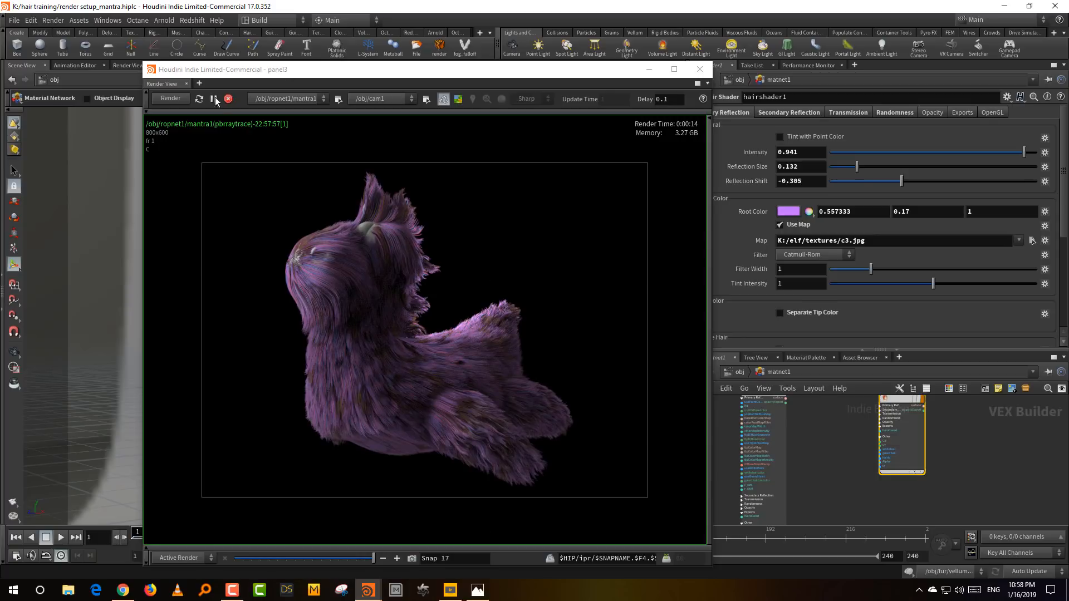
- Close the floating render view and save the current scene
click(700, 69)
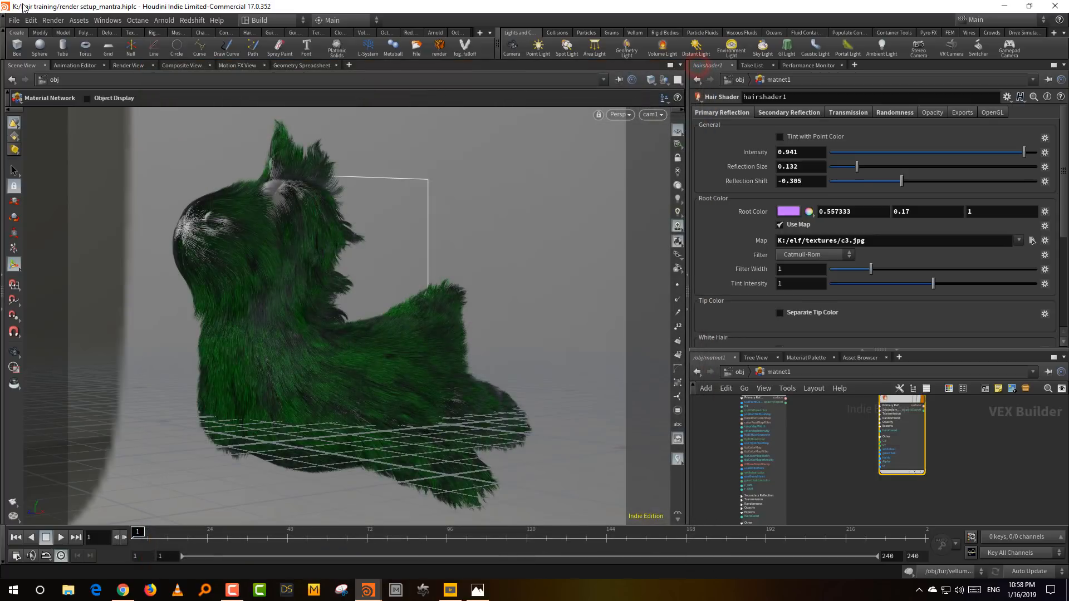
click(13, 20)
click(34, 81)
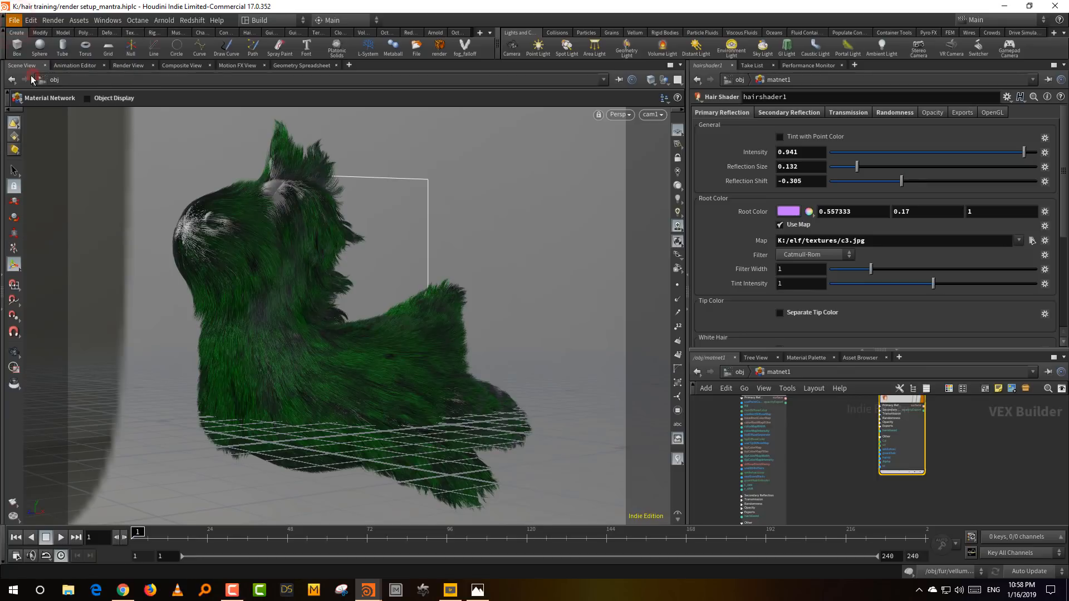
- Open the recent scene render setup_mantra1.hiplc and inspect the bust with short hair from several angles
click(13, 21)
mouse_move(35, 55)
click(185, 59)
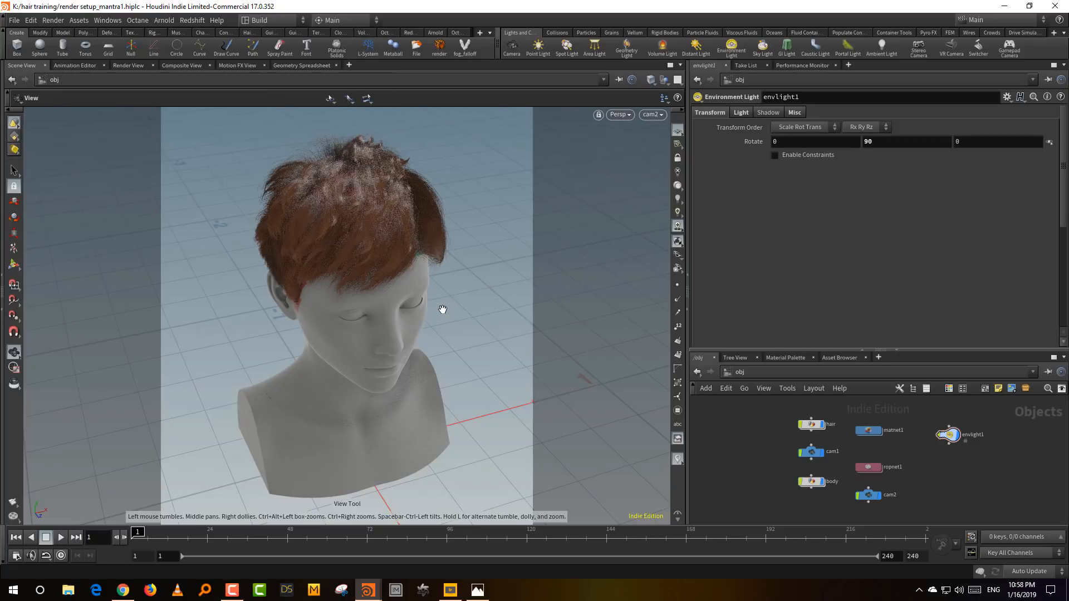
alt+drag(443, 310, 384, 301)
alt+right_drag(384, 301, 334, 429)
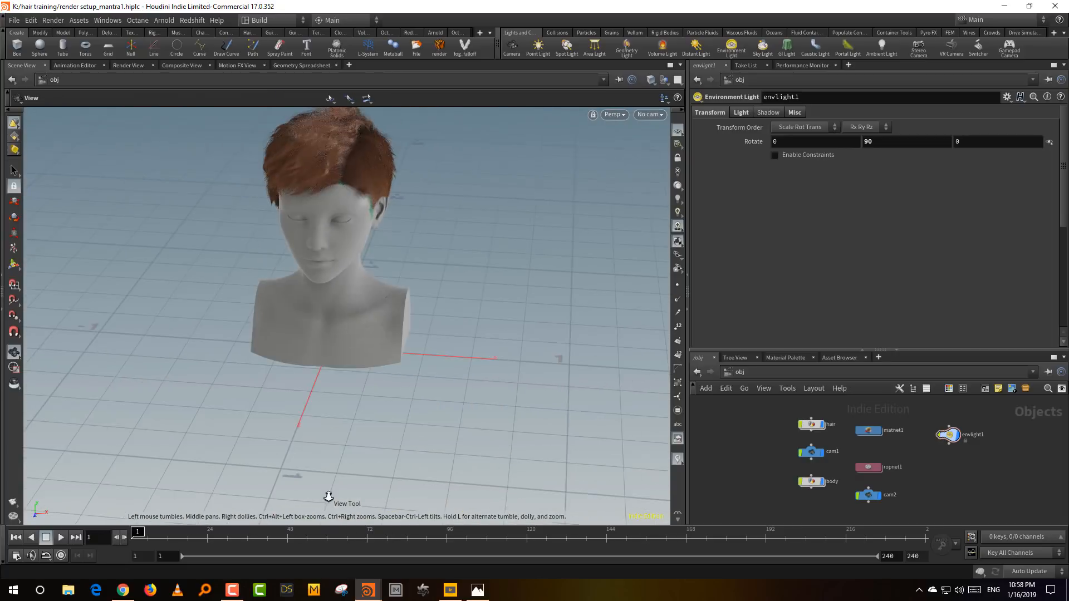
drag(334, 430, 425, 299)
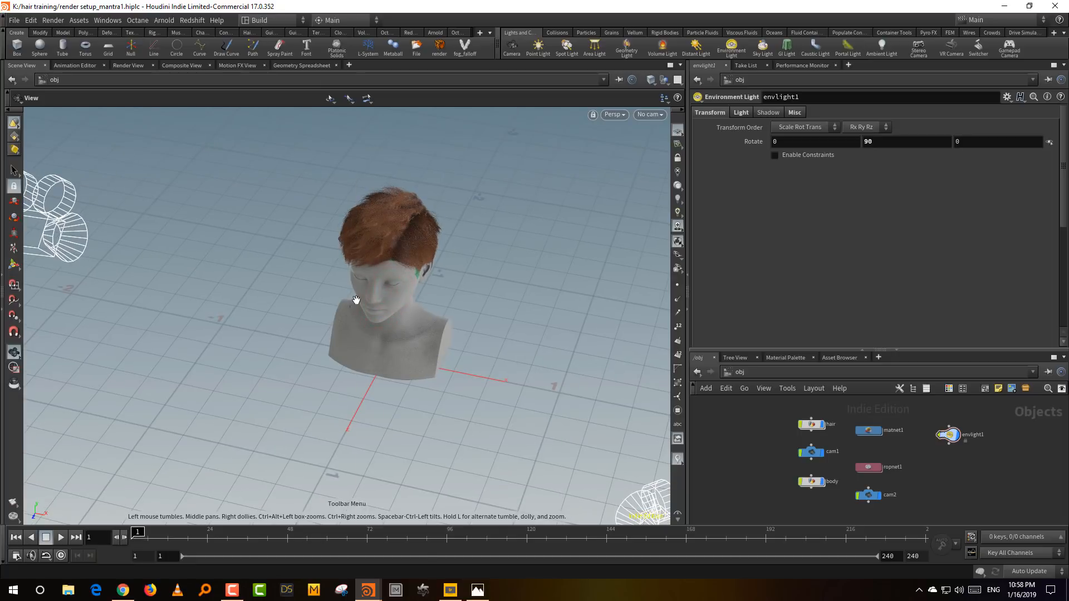
- Add an area light in front of the bust and raise it above head height
key(Tab)
text(area)
key(Return)
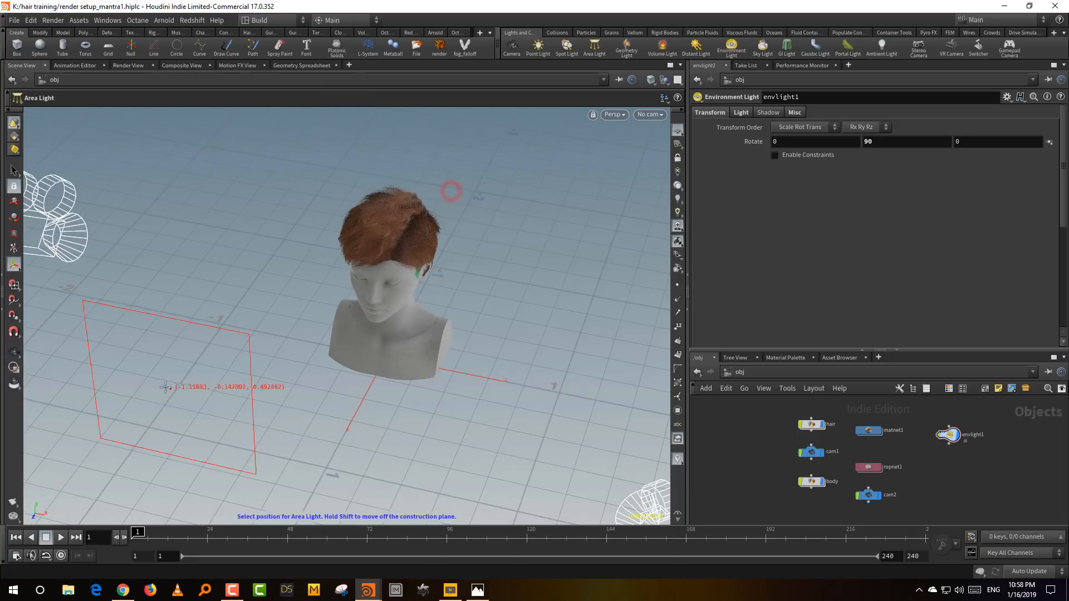
click(173, 380)
drag(281, 323, 301, 179)
alt+drag(436, 232, 420, 282)
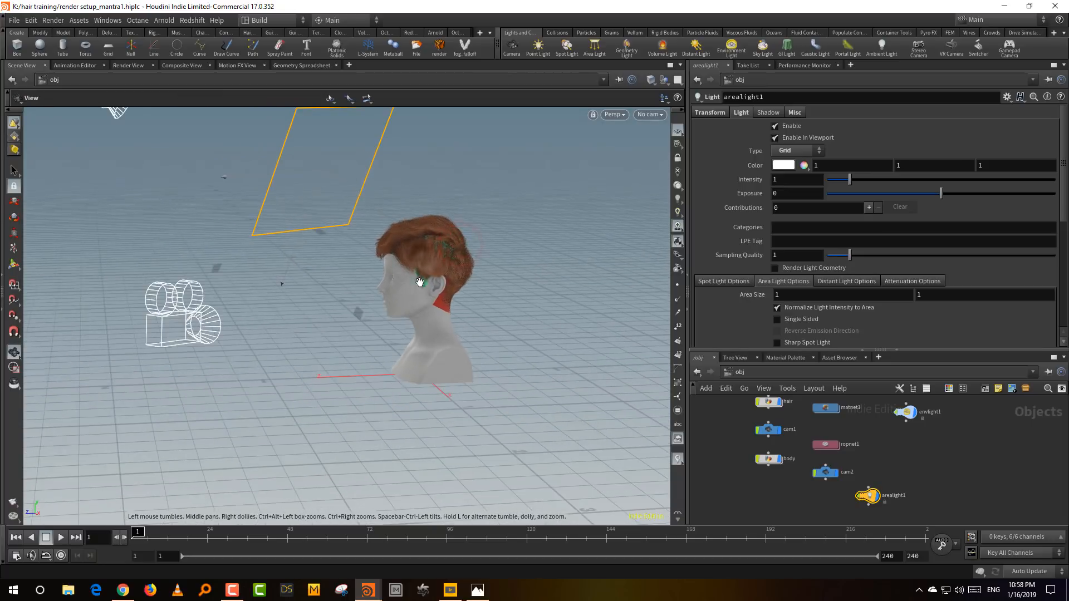
- Add a second area light behind the bust and raise it to about head height, facing the back of the hair
alt+middle_drag(425, 256, 295, 251)
alt+drag(510, 196, 543, 243)
key(q)
click(515, 322)
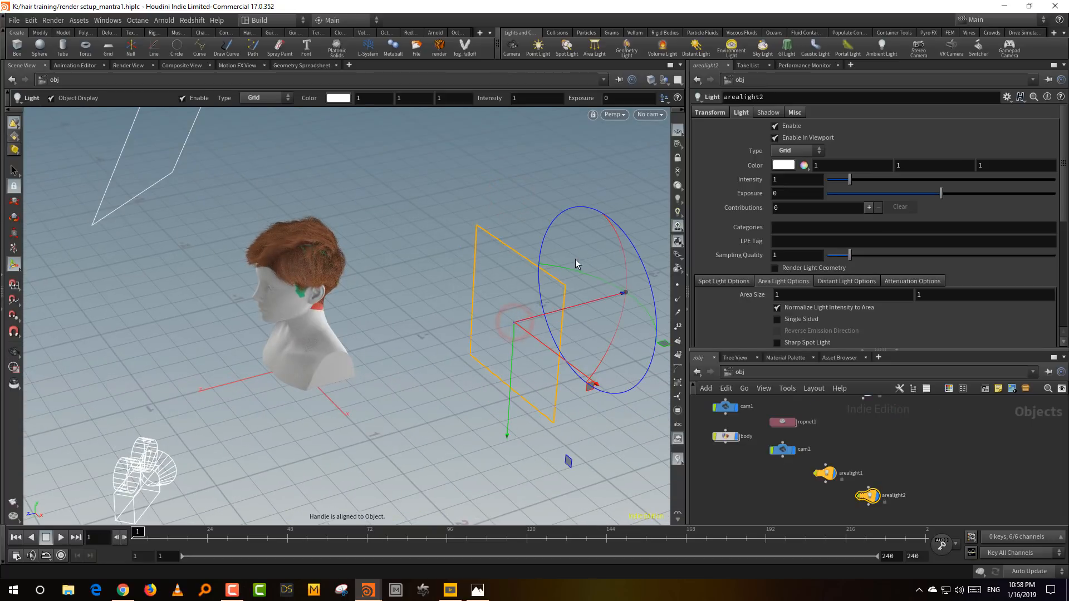
drag(578, 275, 399, 357)
alt+drag(435, 267, 473, 254)
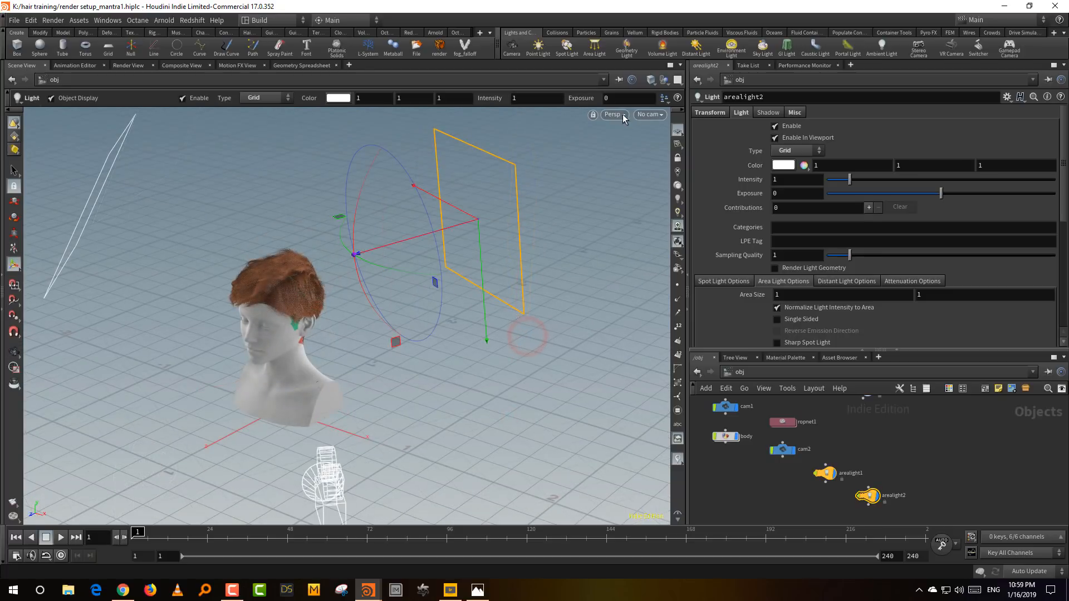
- Look through cam1 and lower the Light Intensity of envlight1
click(649, 114)
click(655, 172)
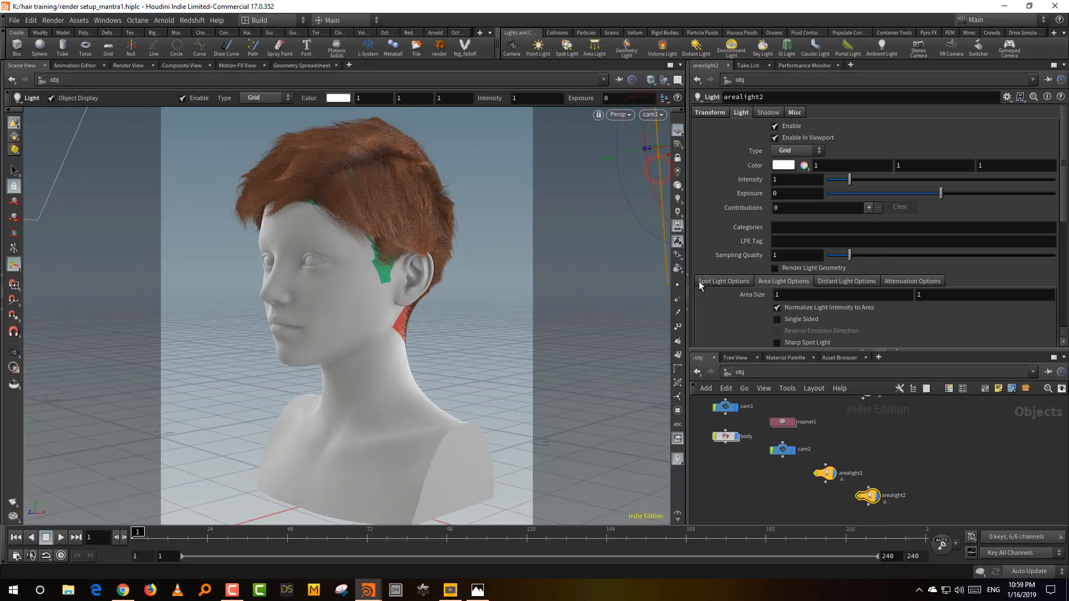
middle_drag(859, 455, 872, 473)
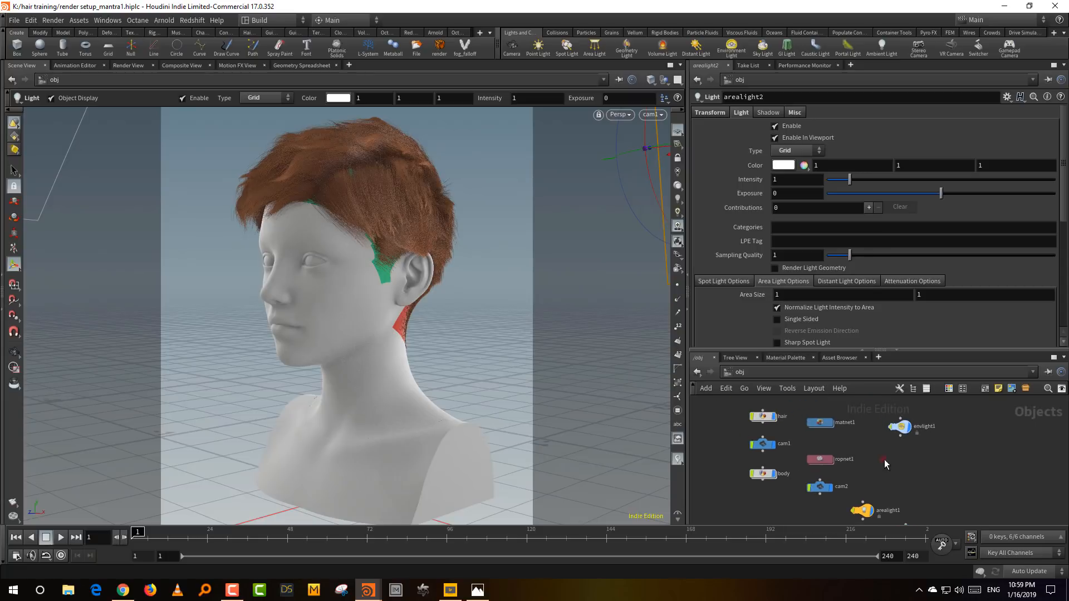
click(900, 427)
click(741, 113)
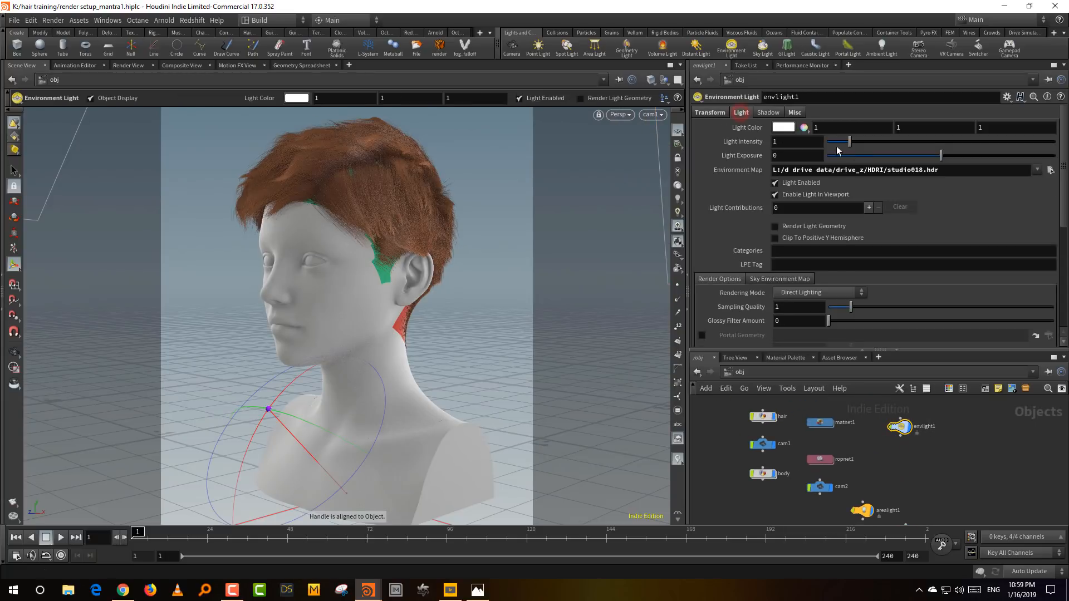
drag(833, 143, 834, 144)
- Review the hair object's render geometry settings and material, and hide the hair from display
drag(813, 349, 813, 277)
drag(789, 350, 748, 396)
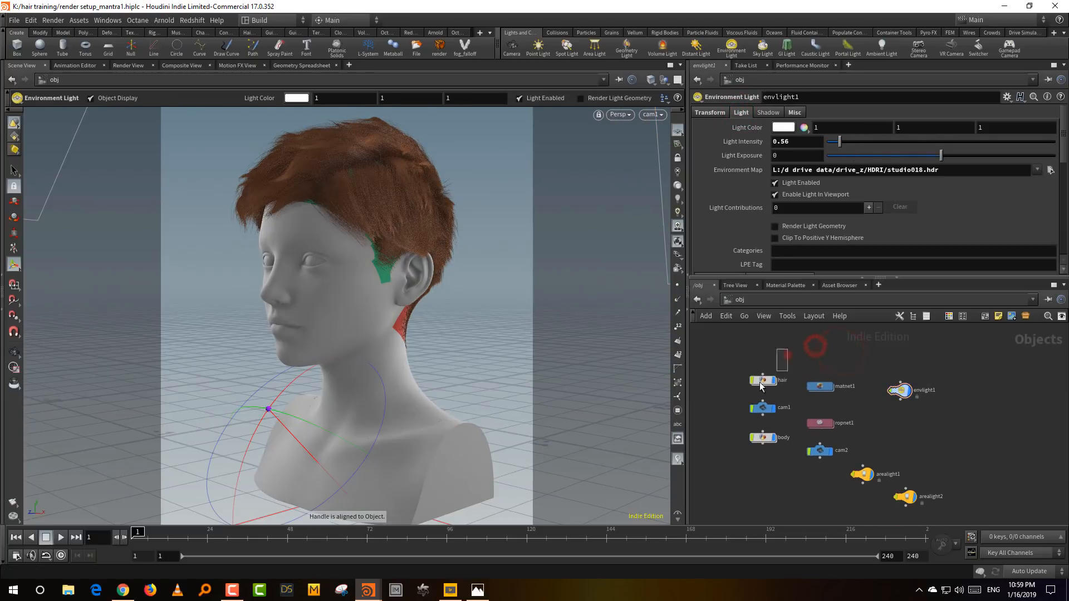
drag(782, 279, 781, 306)
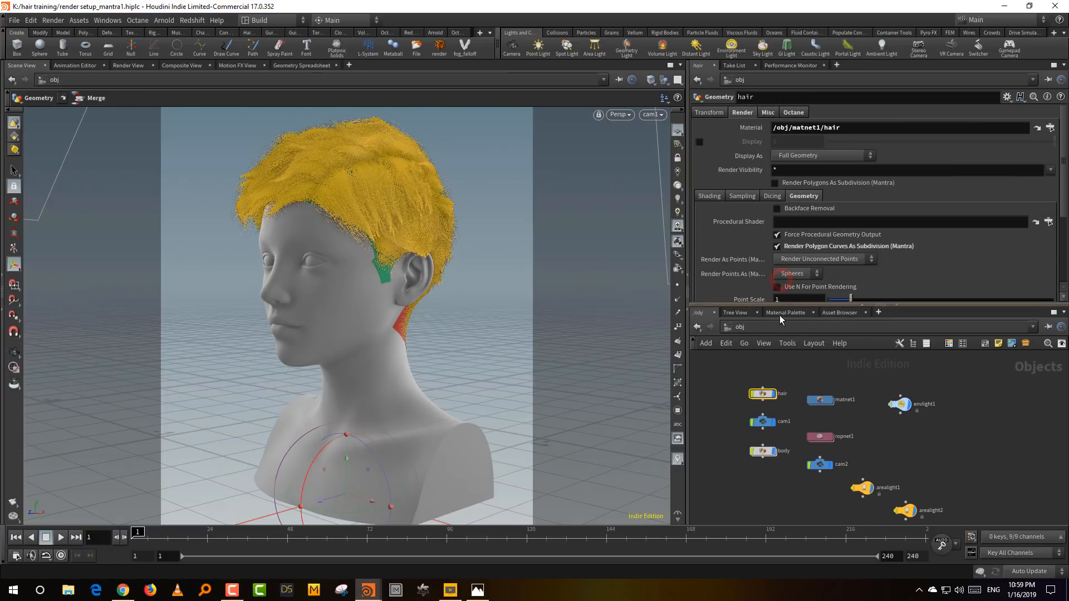
click(782, 363)
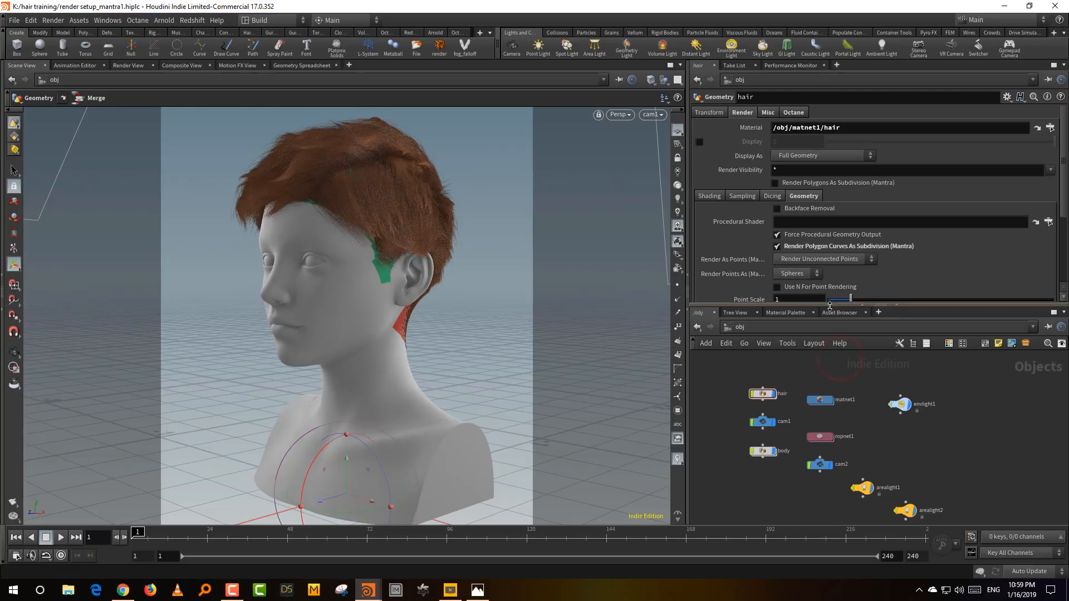
drag(833, 305, 833, 239)
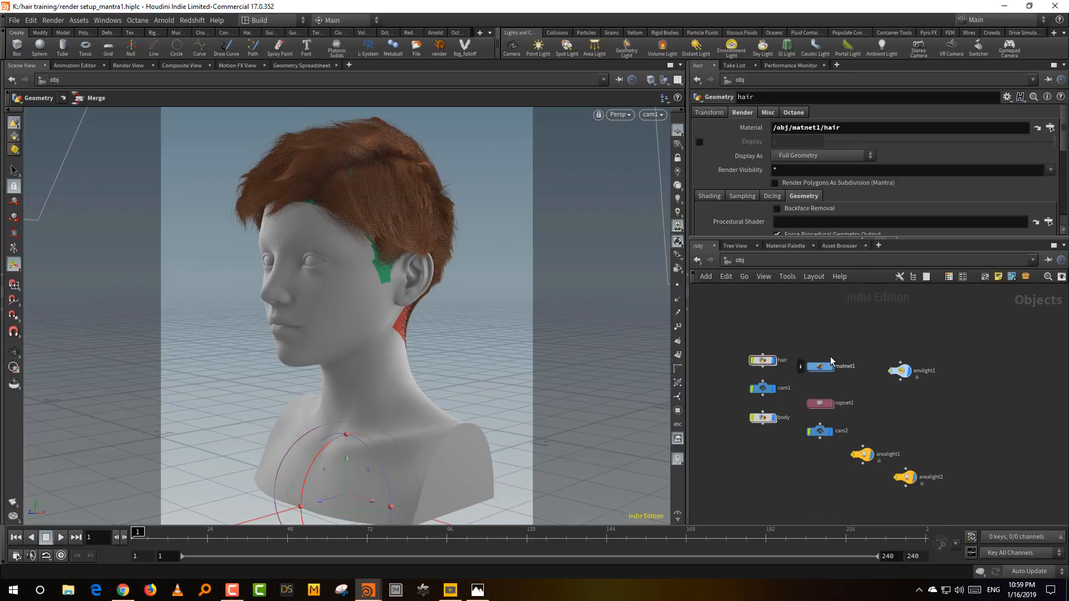
click(774, 360)
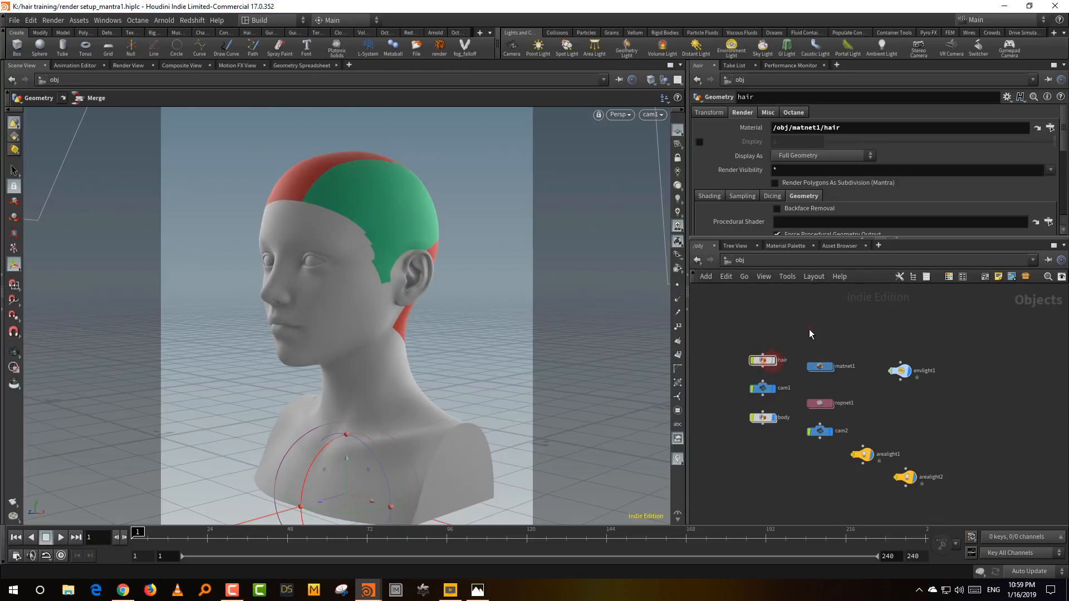
- Open a floating Render View to render the bust from cam1 and switch the hair object's display back on
click(100, 21)
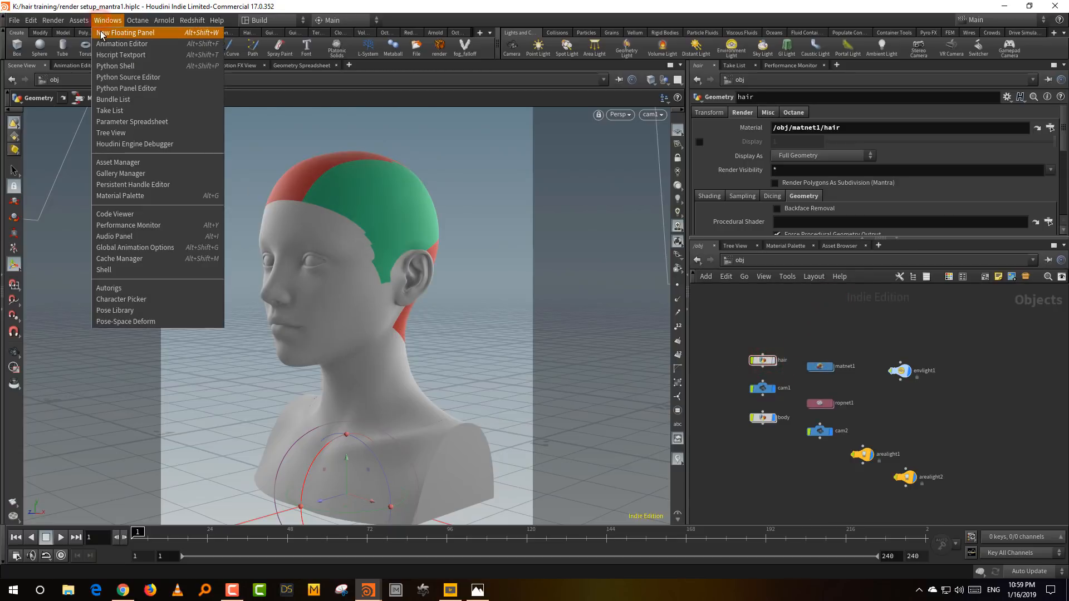
click(102, 34)
right_click(14, 25)
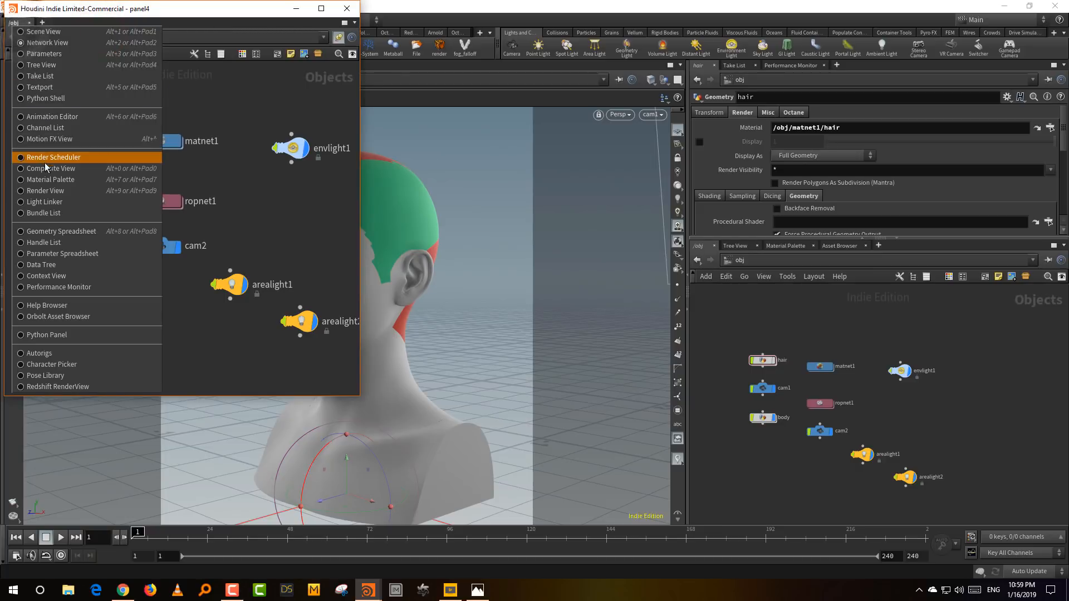
click(49, 190)
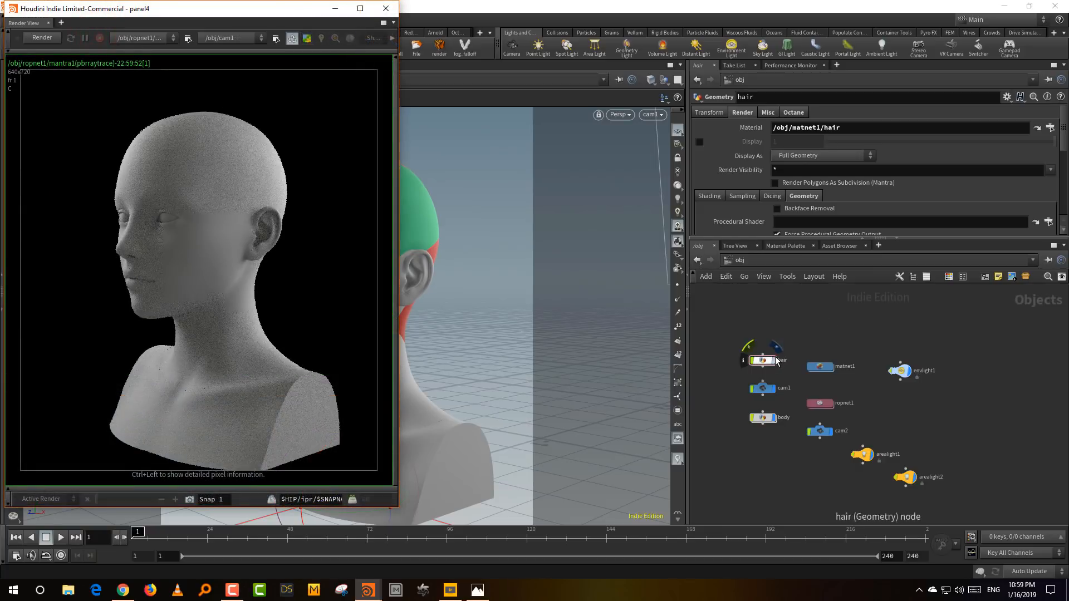
click(774, 357)
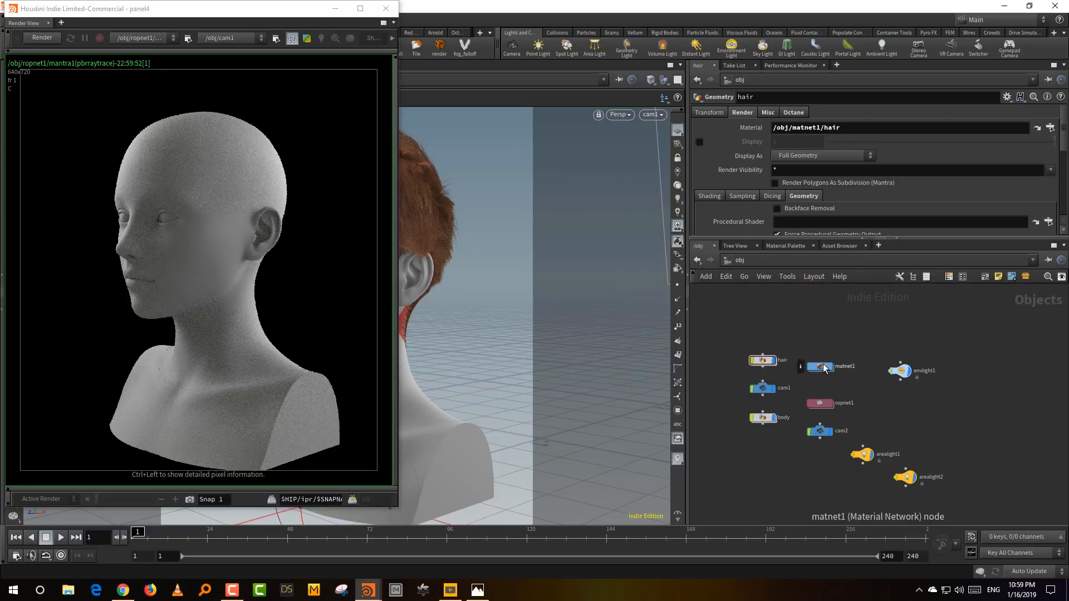
- Create a new Hair material from the gallery in matnet1 and assign it to the hair on the bust
click(789, 245)
click(858, 290)
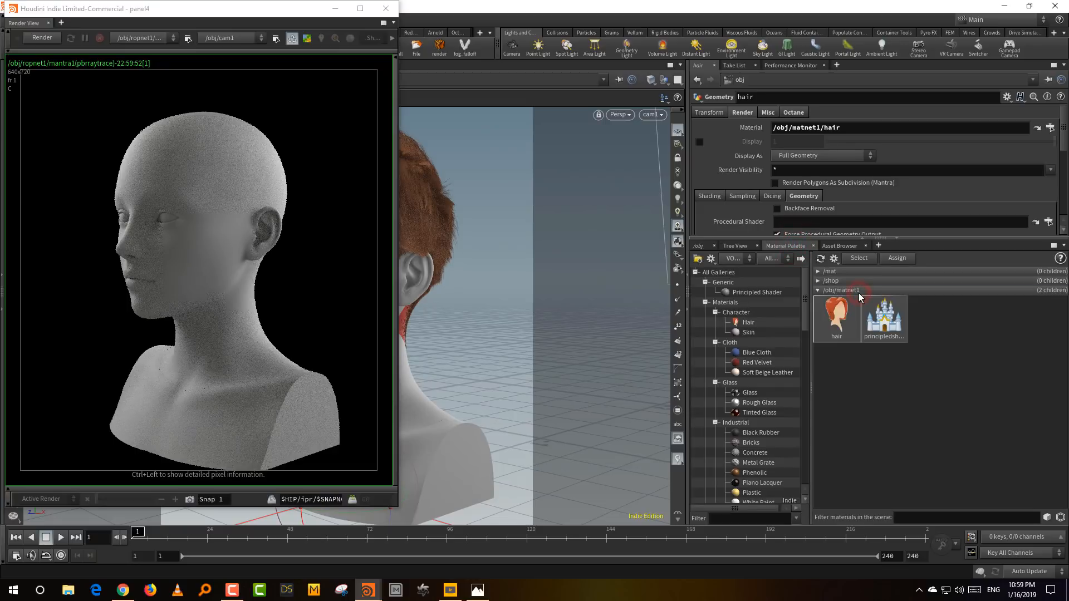
click(749, 323)
drag(974, 325, 426, 213)
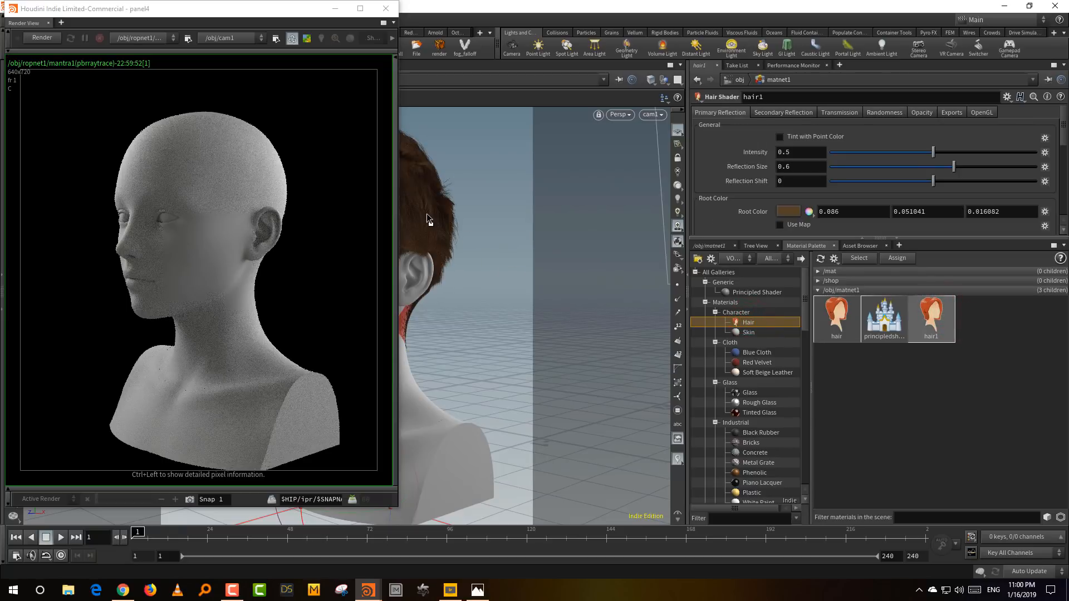
drag(92, 20, 183, 34)
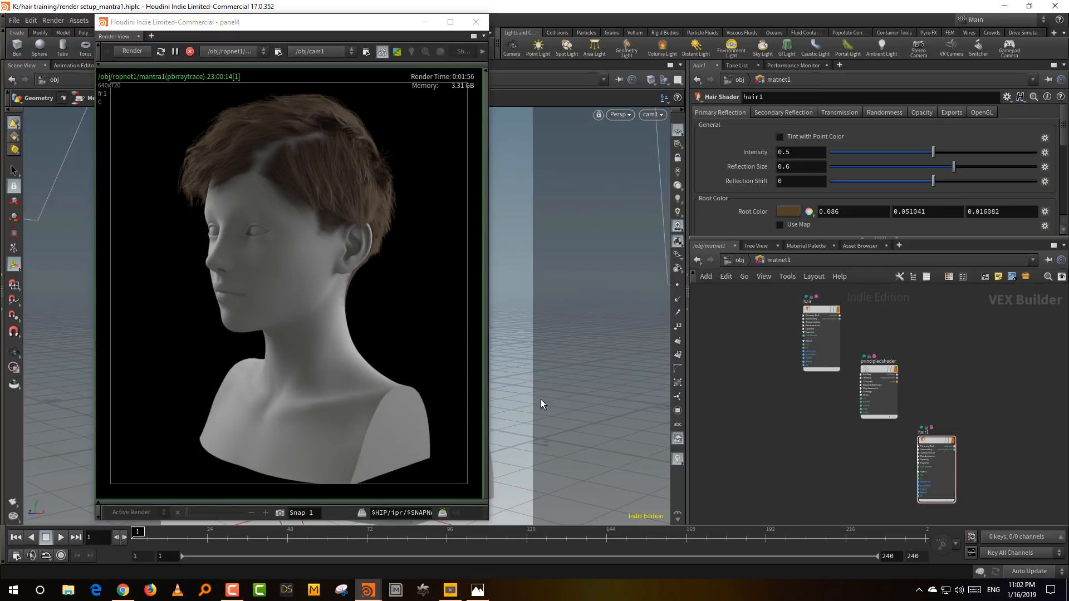
- Check hair1's Secondary Reflection and Transmission settings and take a snapshot of the finished render
click(793, 113)
click(843, 113)
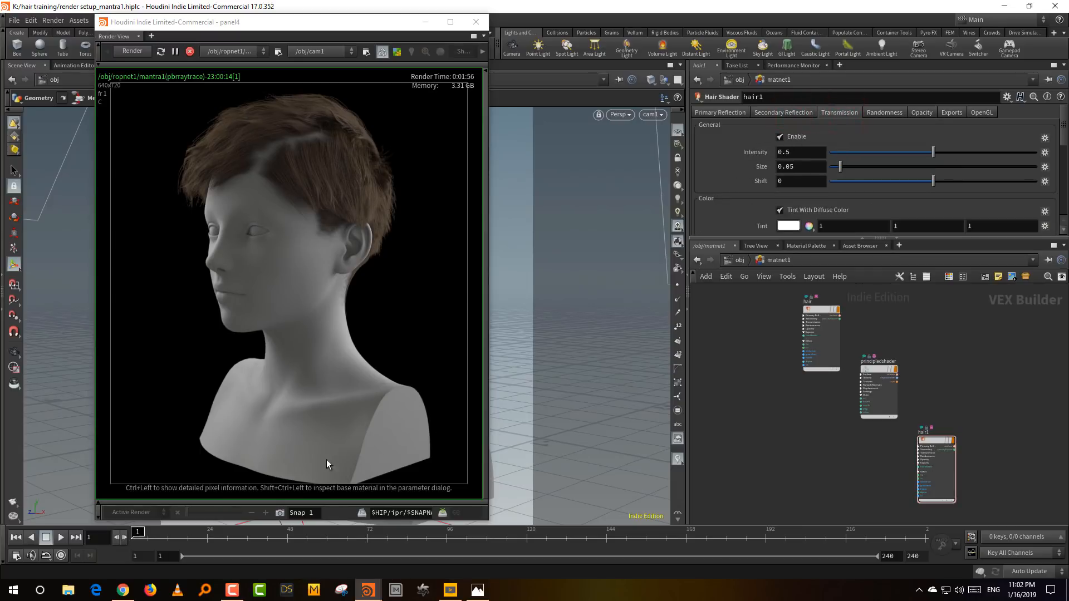
click(280, 513)
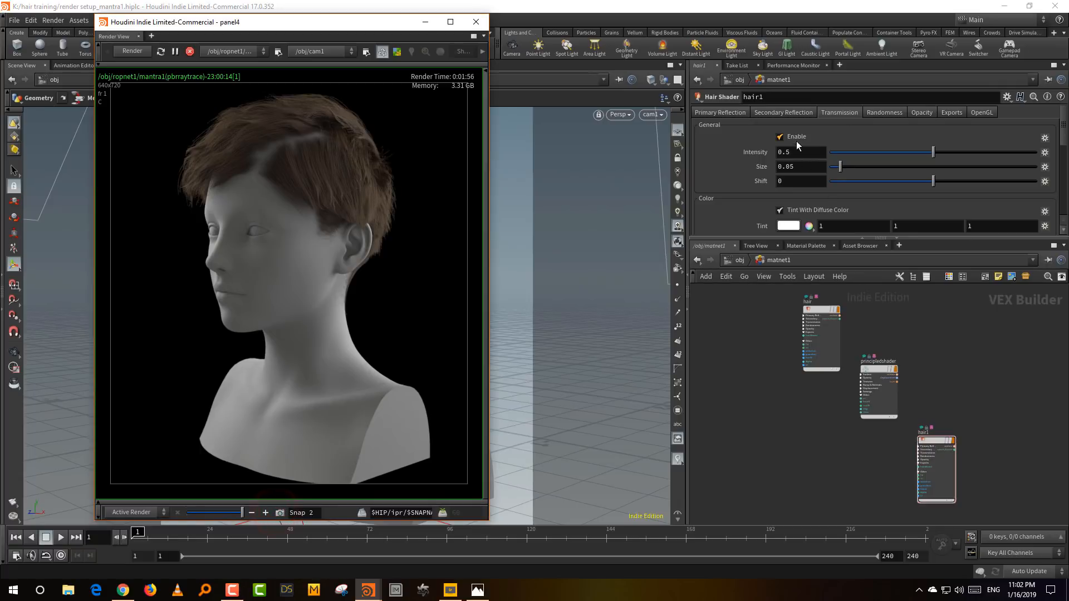
- Disable Transmission and Secondary Reflection on hair1, and restrict the render region to the hair area
click(797, 137)
click(796, 112)
click(796, 135)
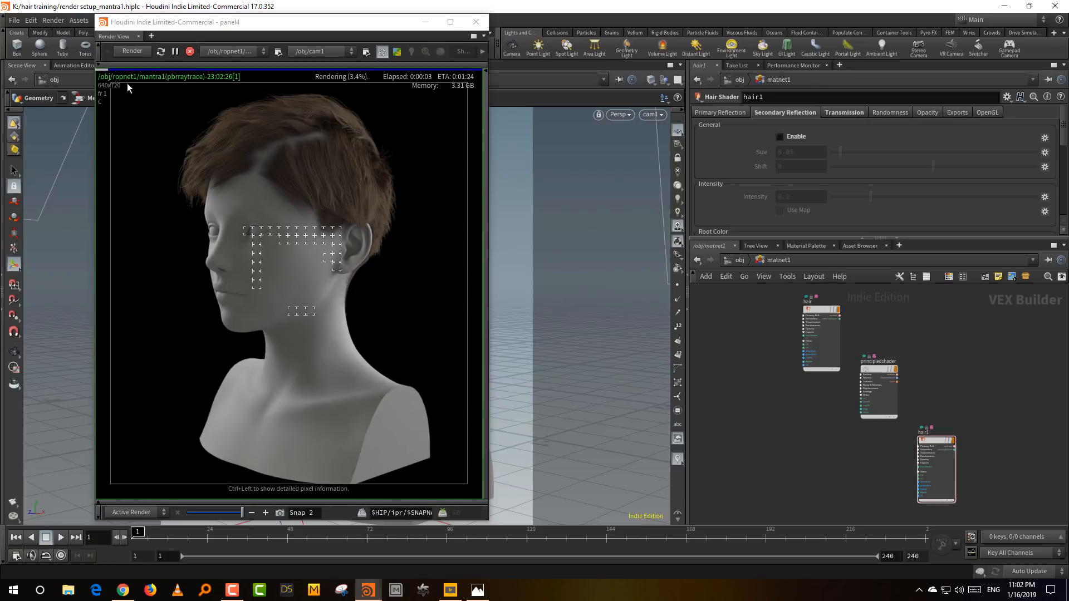
drag(127, 83, 439, 284)
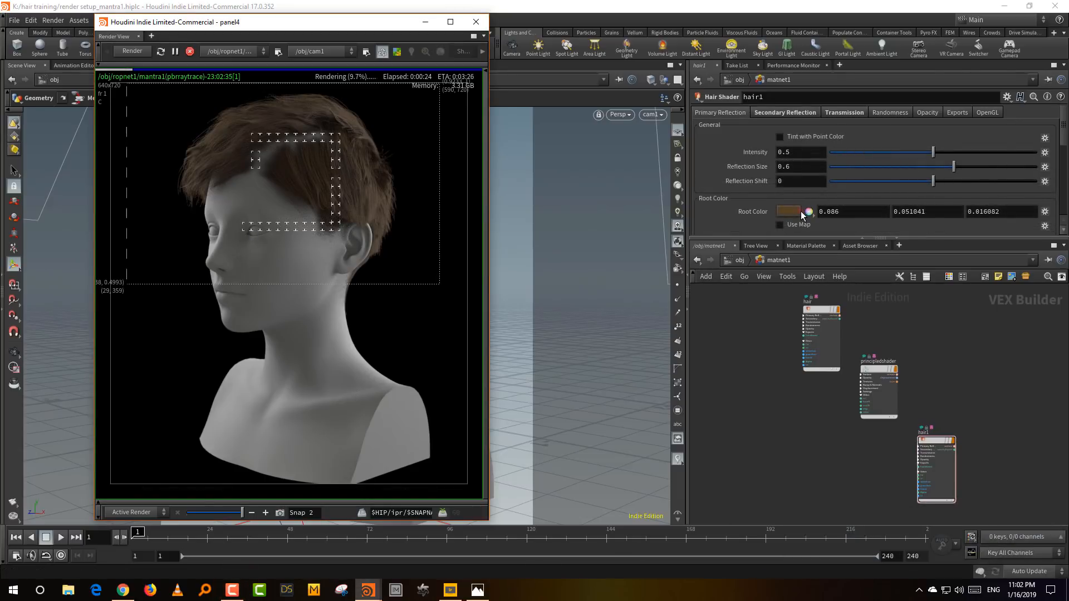
- Change hair1's primary Root Color to a brighter reddish brown with hue 18 and value 0.224
click(800, 212)
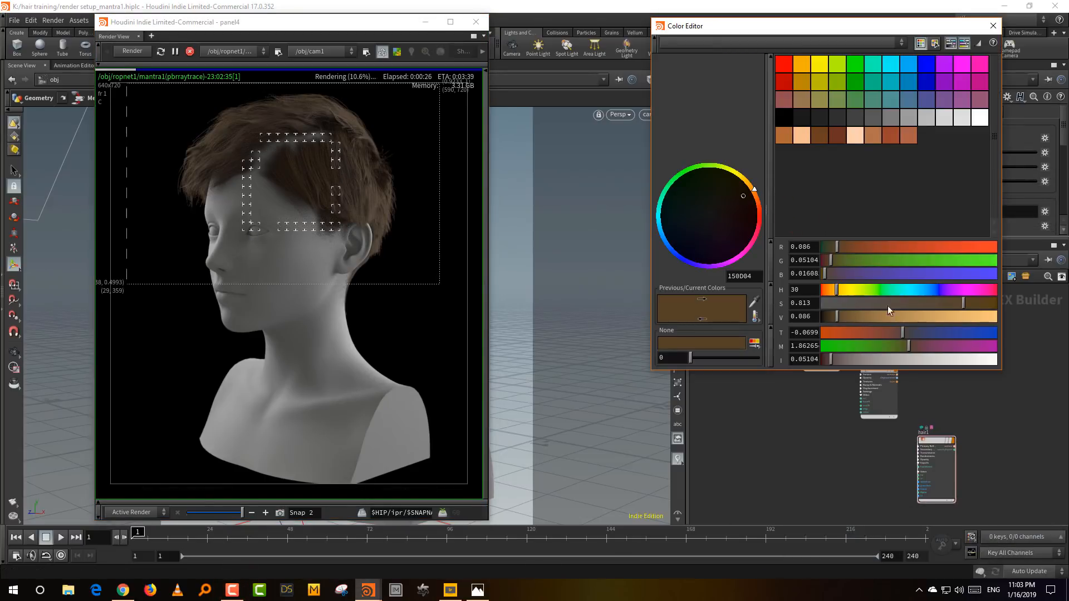
drag(837, 296, 831, 292)
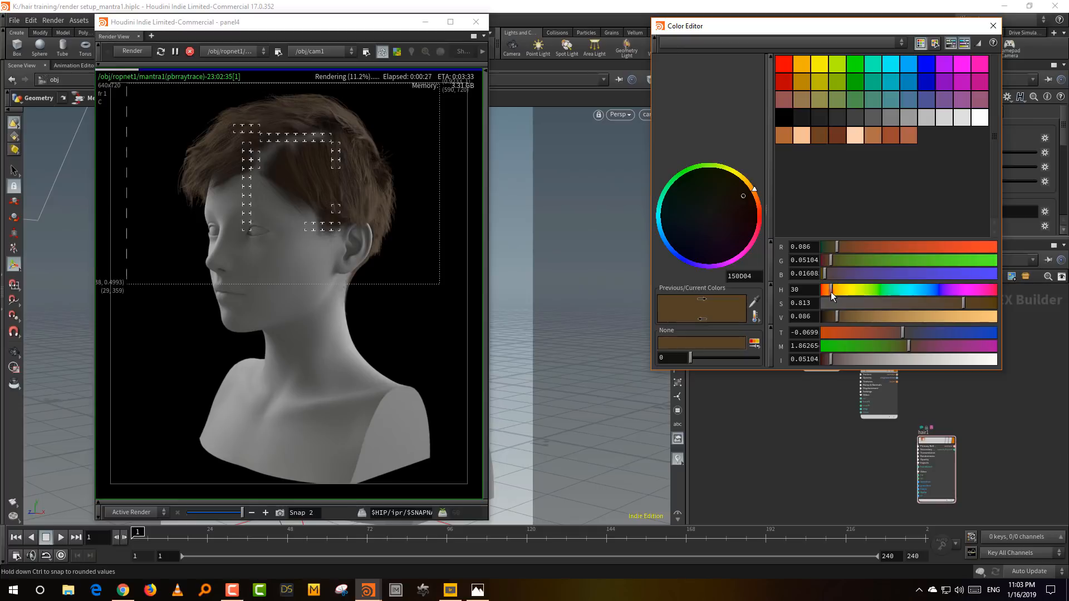
click(860, 319)
click(992, 26)
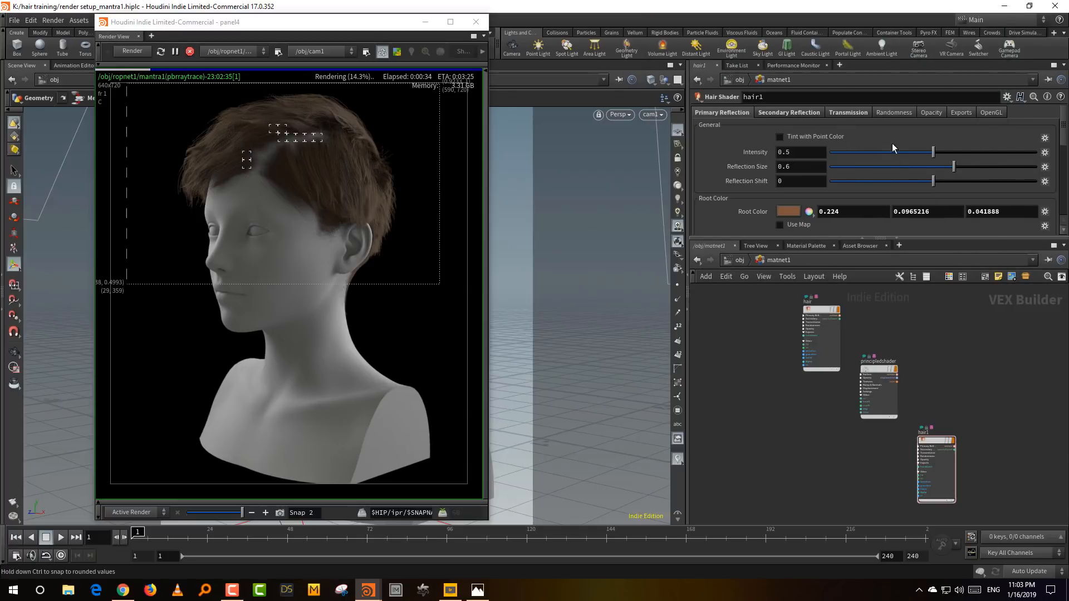
- Set hair1's primary Reflection Size to 0.24, Reflection Shift to -0.4 and Intensity to 0.668
click(877, 167)
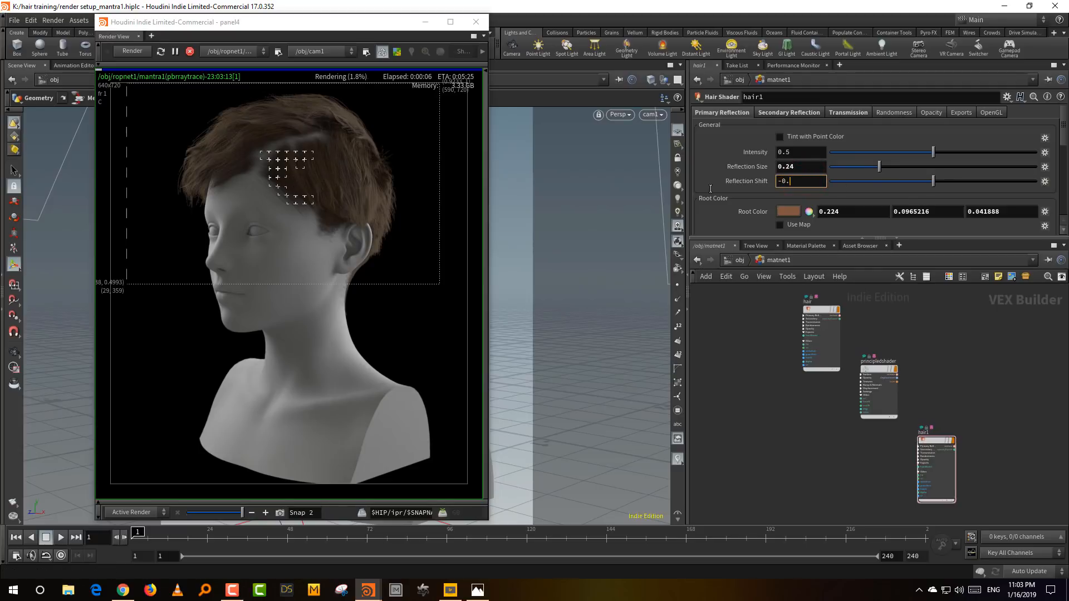
key(Return)
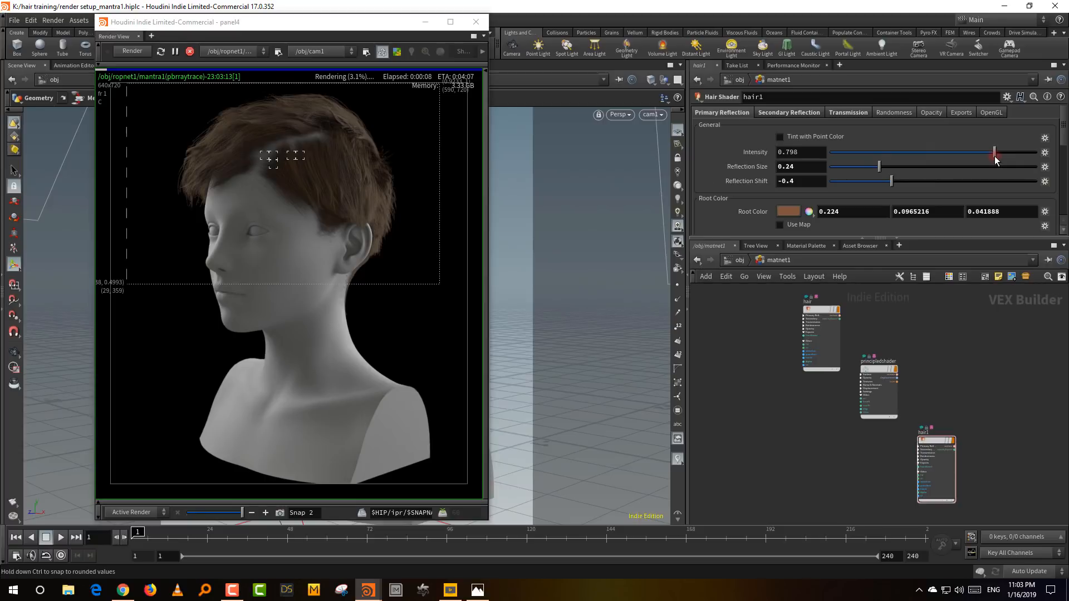
drag(975, 156, 968, 156)
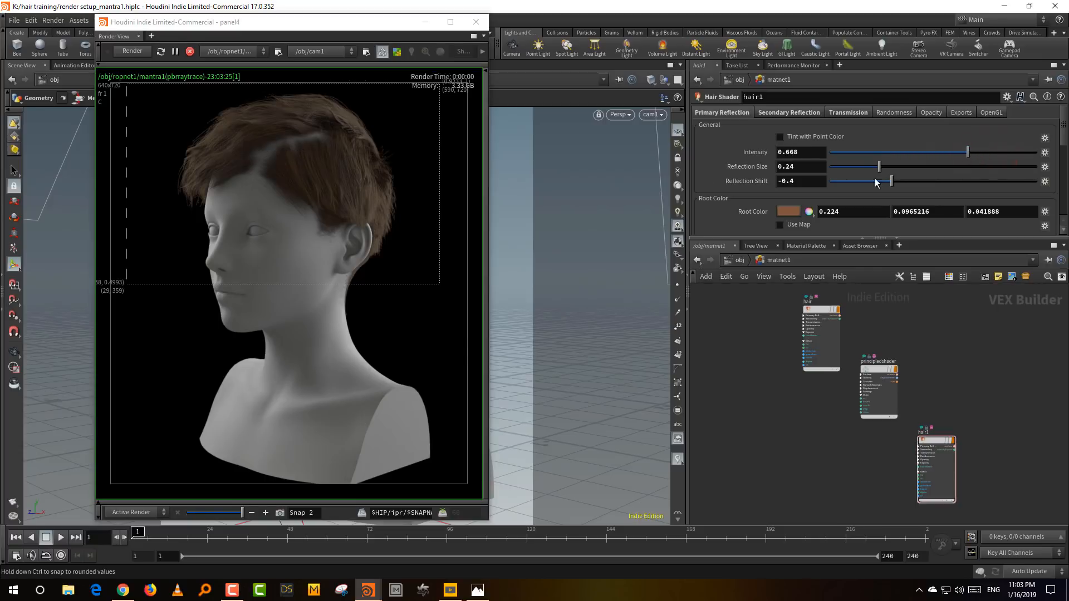
click(260, 394)
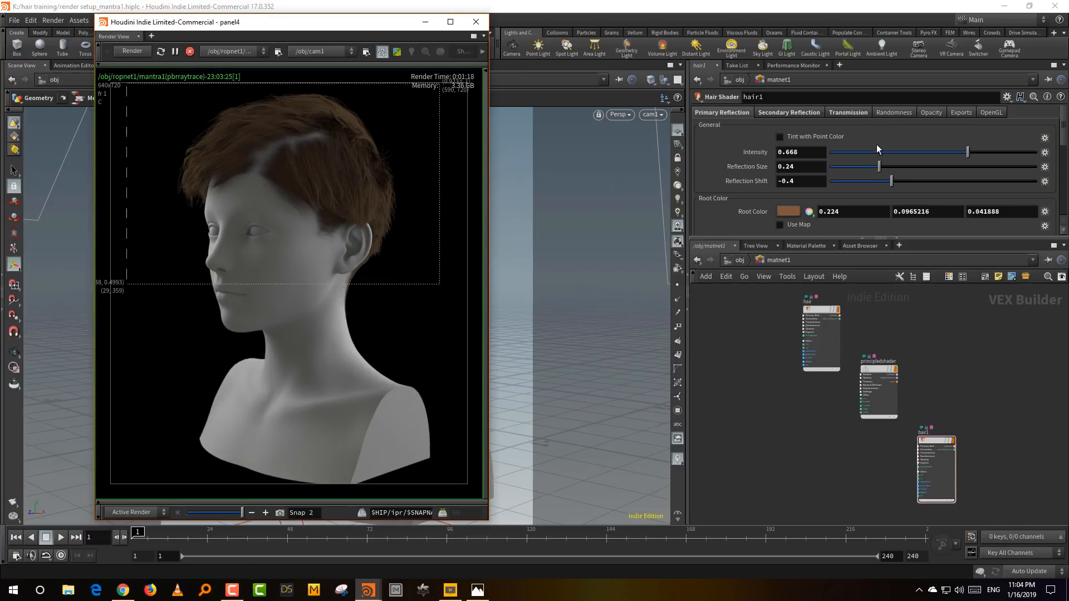
- Show hair1's Secondary Reflection settings in an enlarged parameter area and take another snapshot of the render
drag(795, 238, 794, 340)
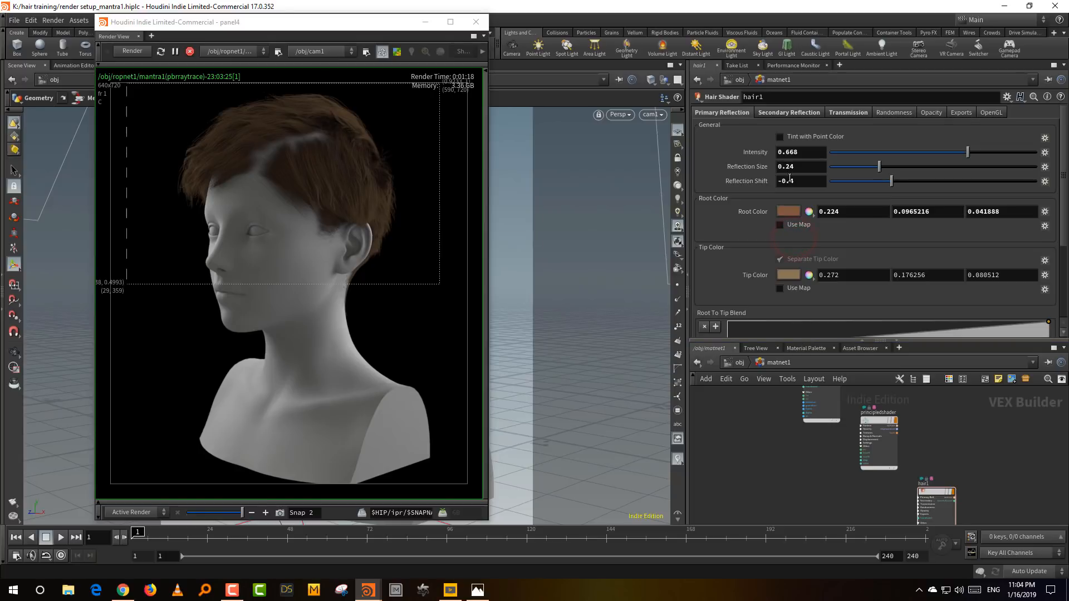
click(779, 114)
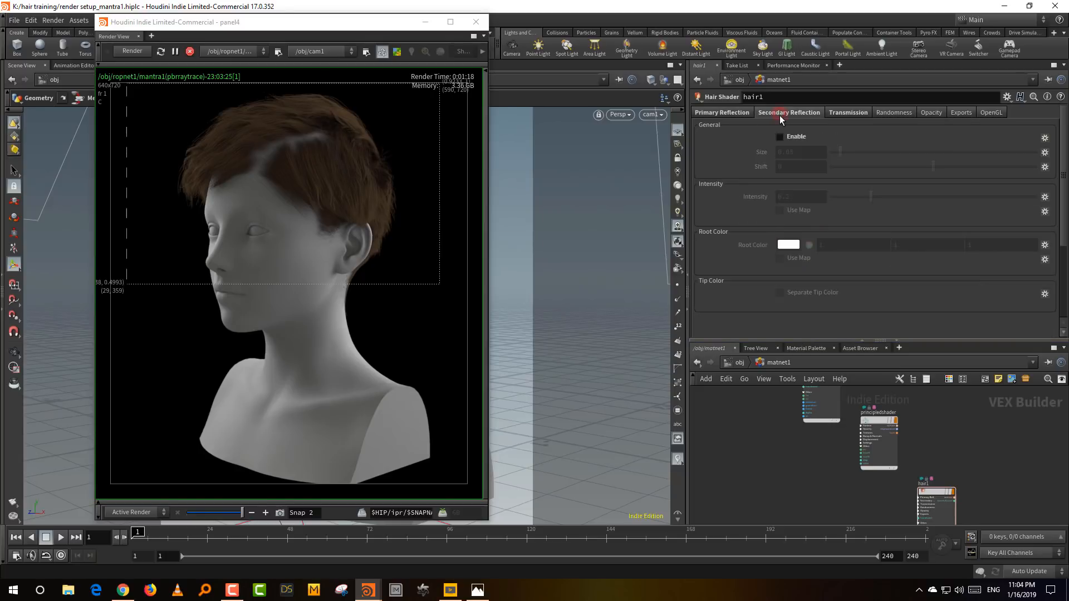
click(281, 512)
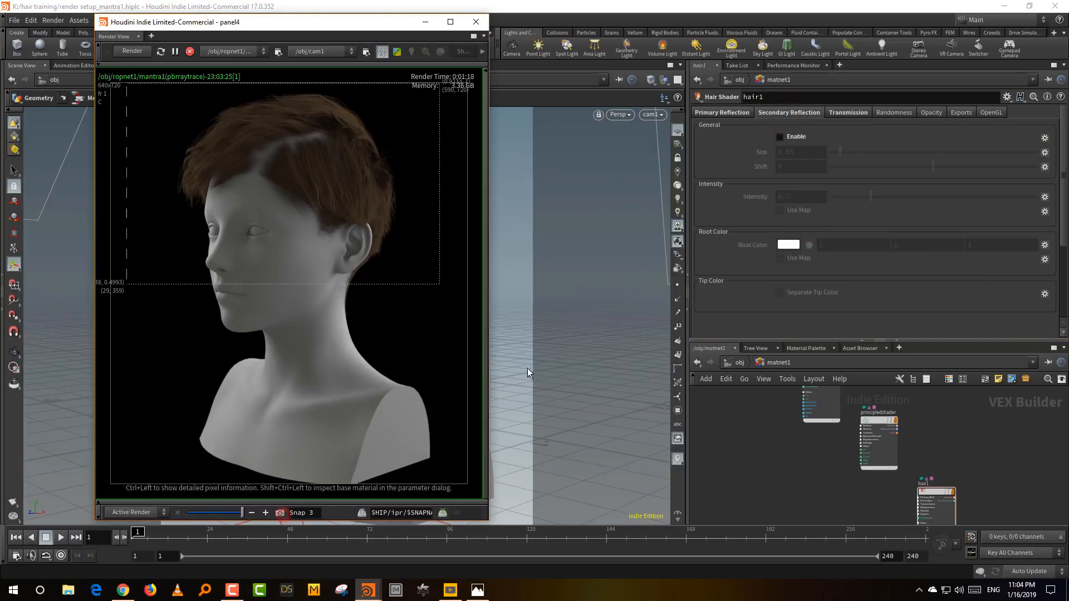
- Enable Secondary Reflection on hair1, set its Intensity to 1 and give it a negative Shift
click(796, 137)
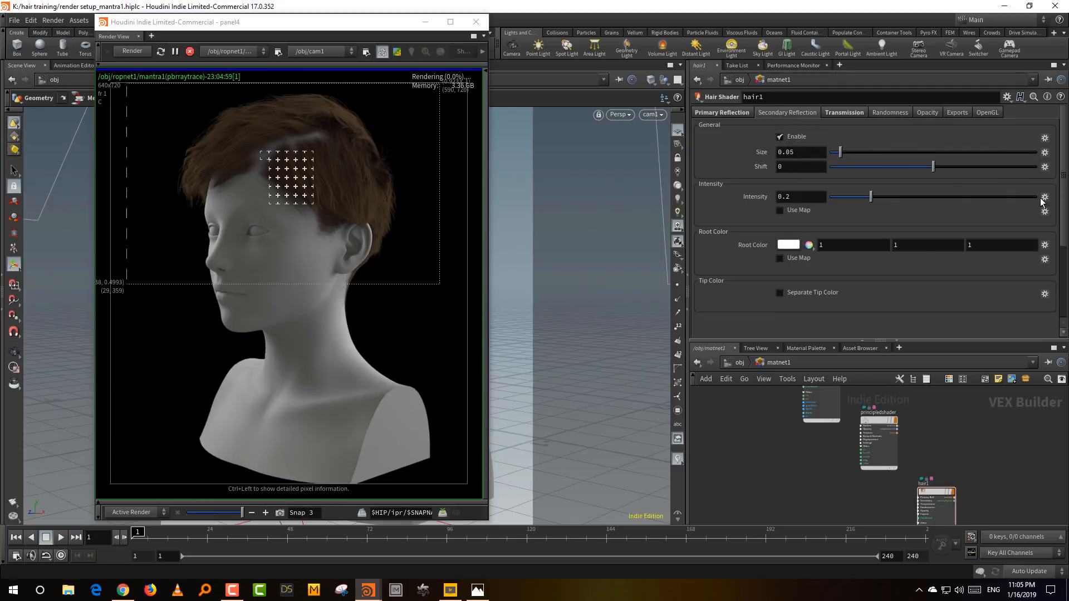
drag(885, 198, 1034, 196)
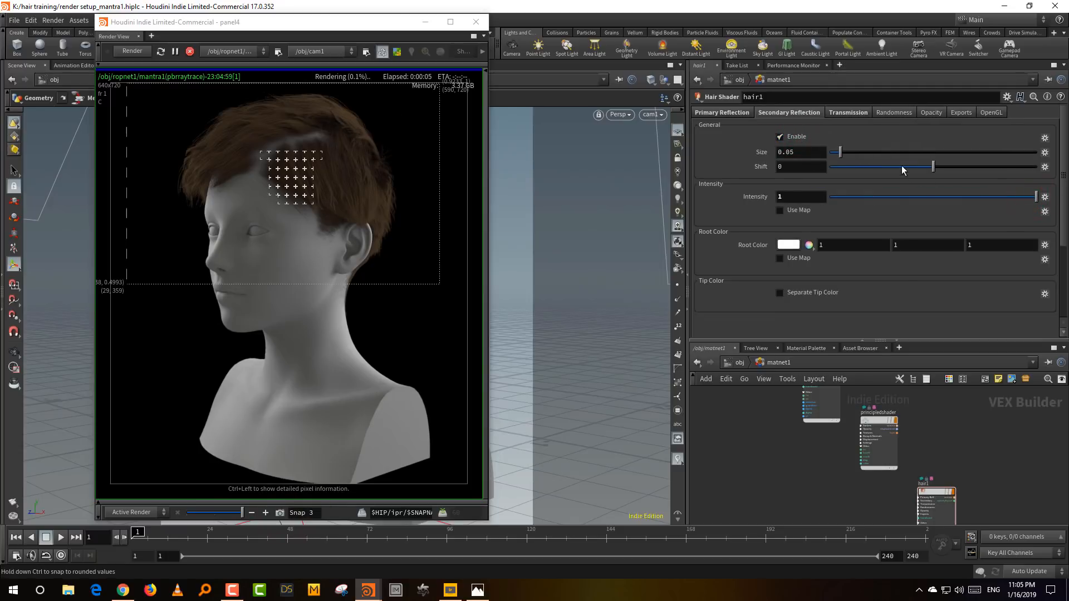
drag(897, 168, 905, 169)
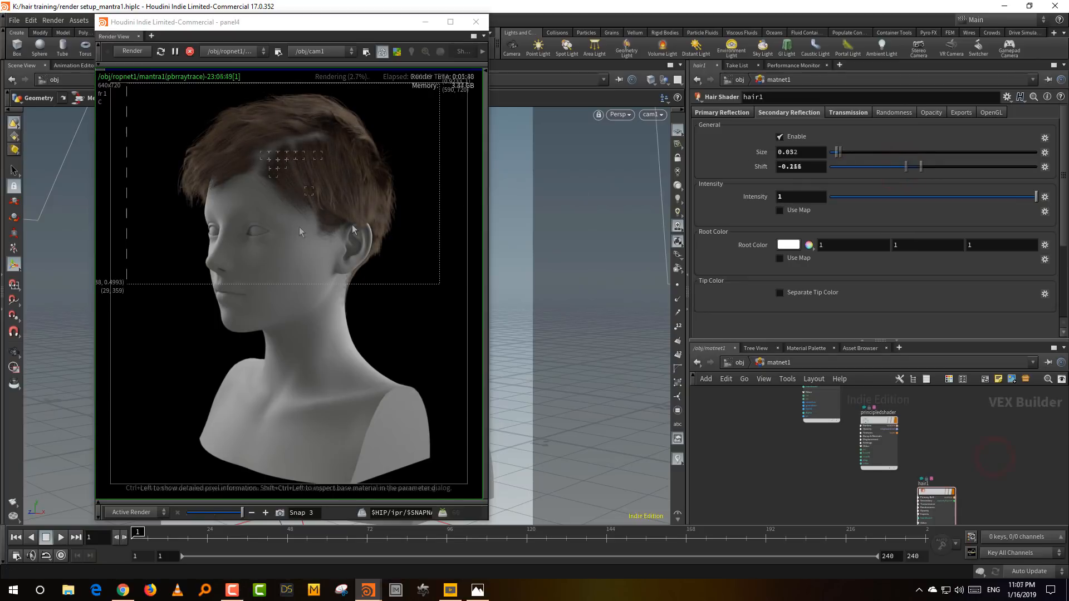
- Tint hair1's secondary reflection Root Color to a light peach with hue 21 and saturation 0.381
drag(218, 513, 246, 516)
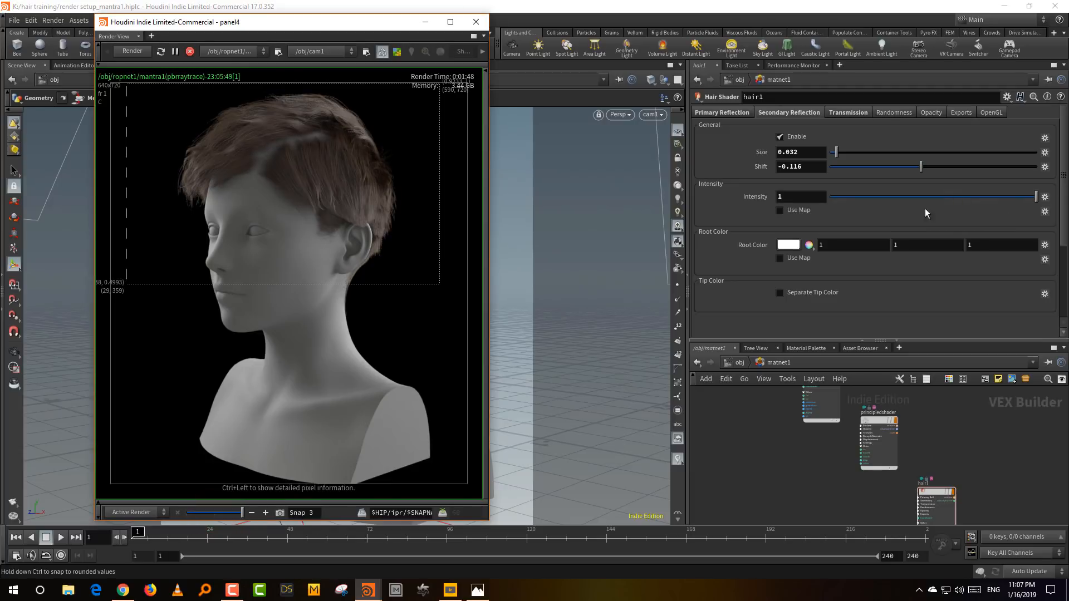
click(789, 245)
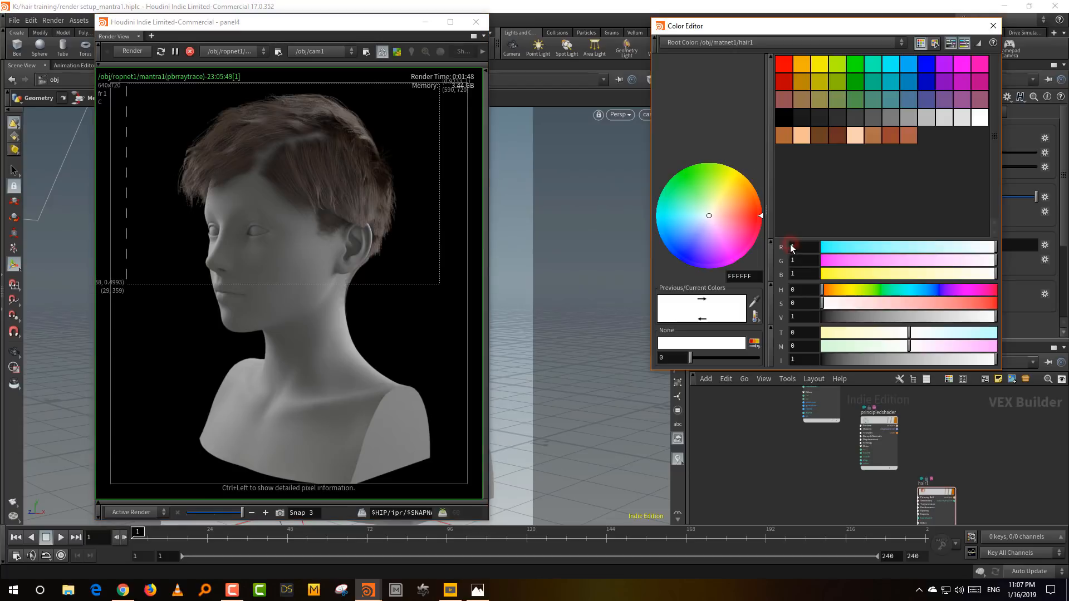
click(832, 289)
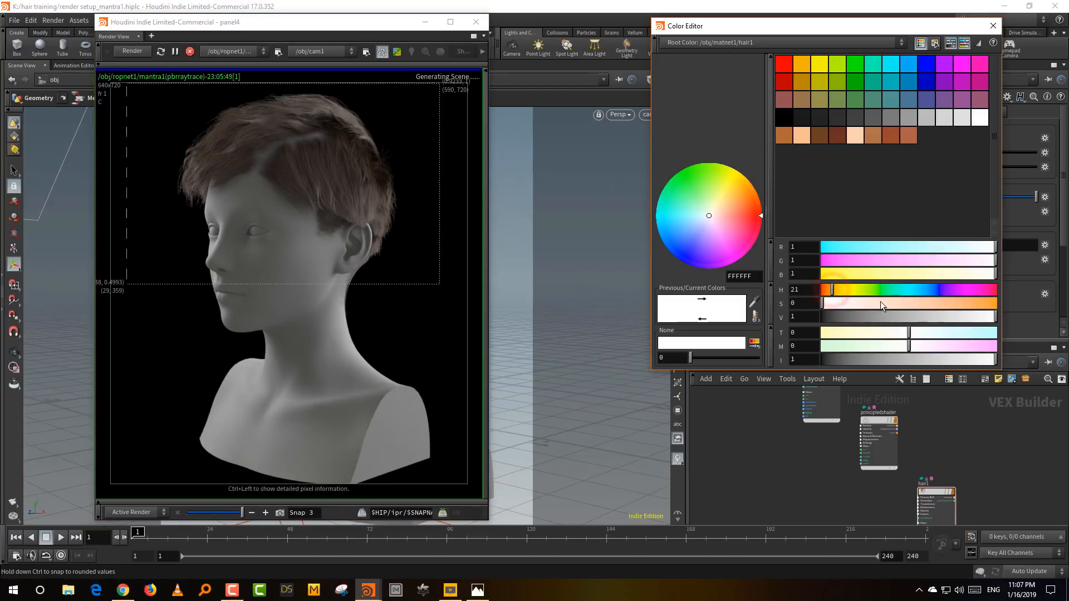
drag(880, 302, 886, 302)
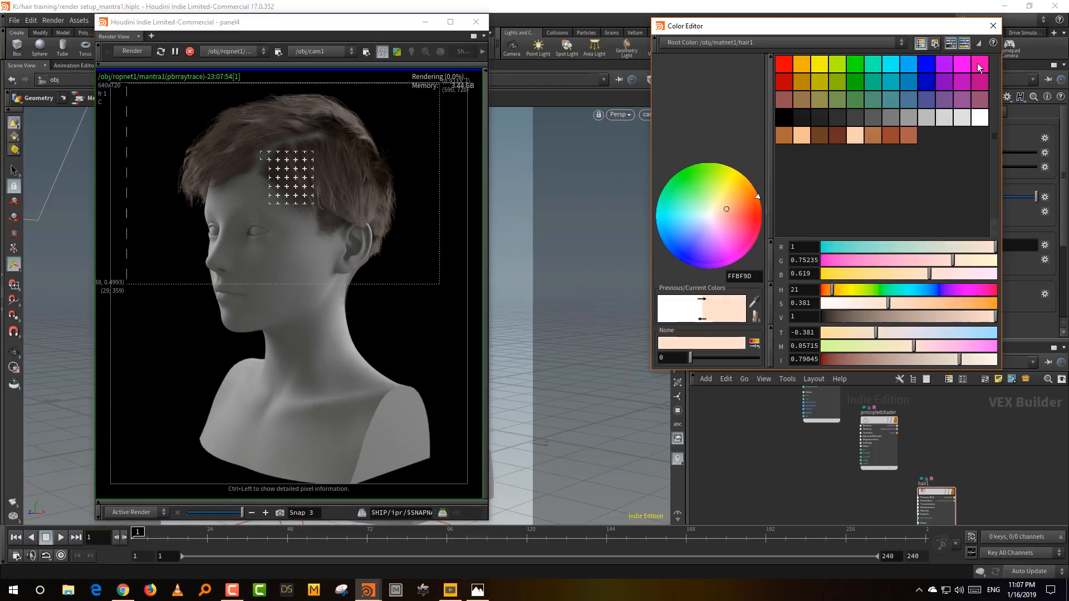
click(992, 26)
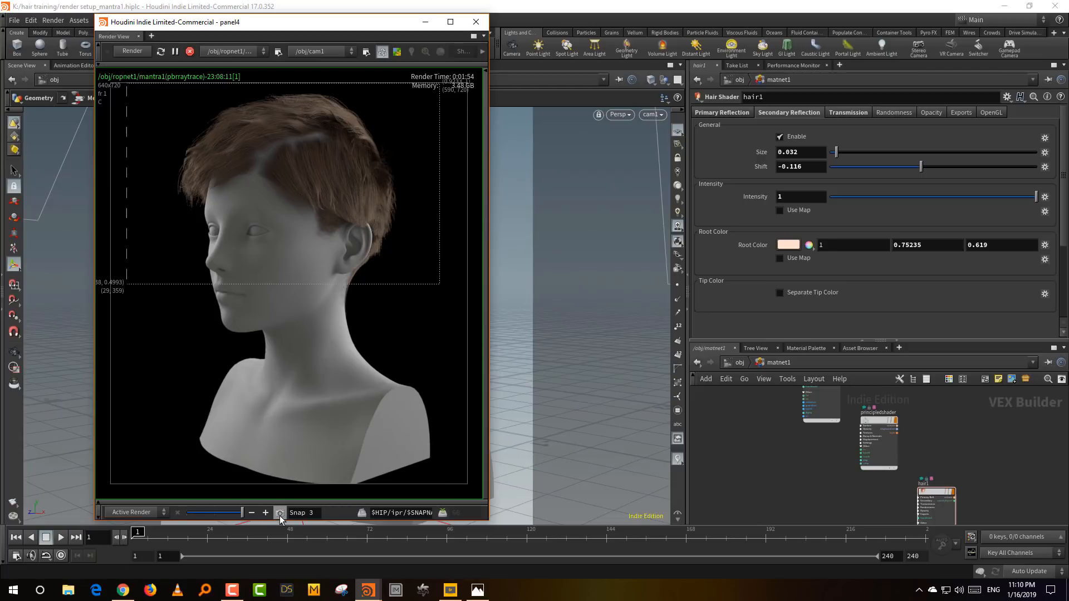
- Enable Transmission on hair1 and set its Intensity to 0.887
click(848, 113)
click(796, 137)
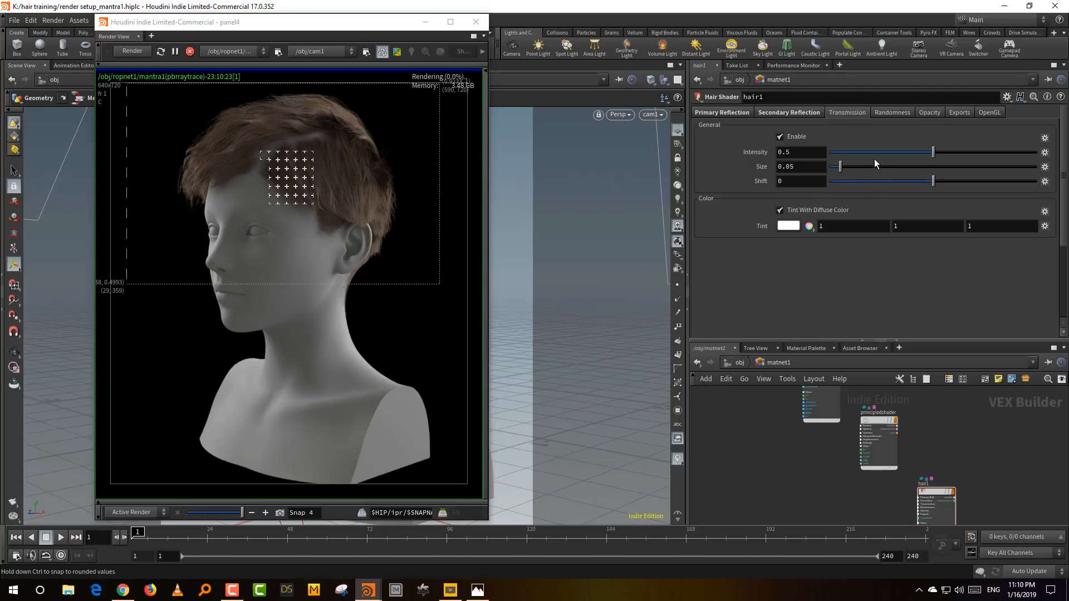
click(192, 171)
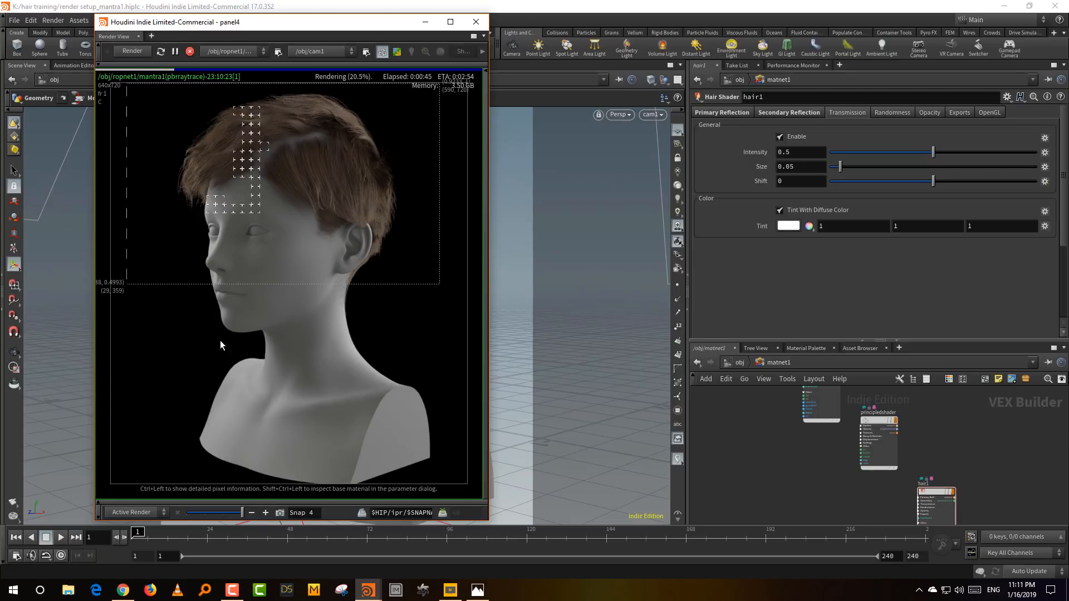
drag(229, 514, 246, 512)
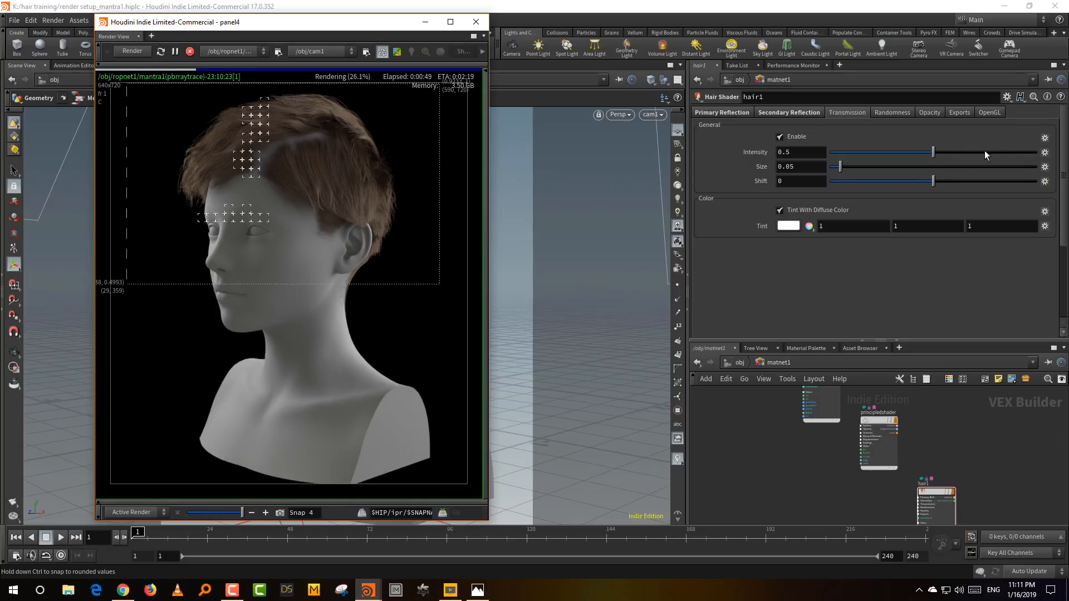
click(1013, 152)
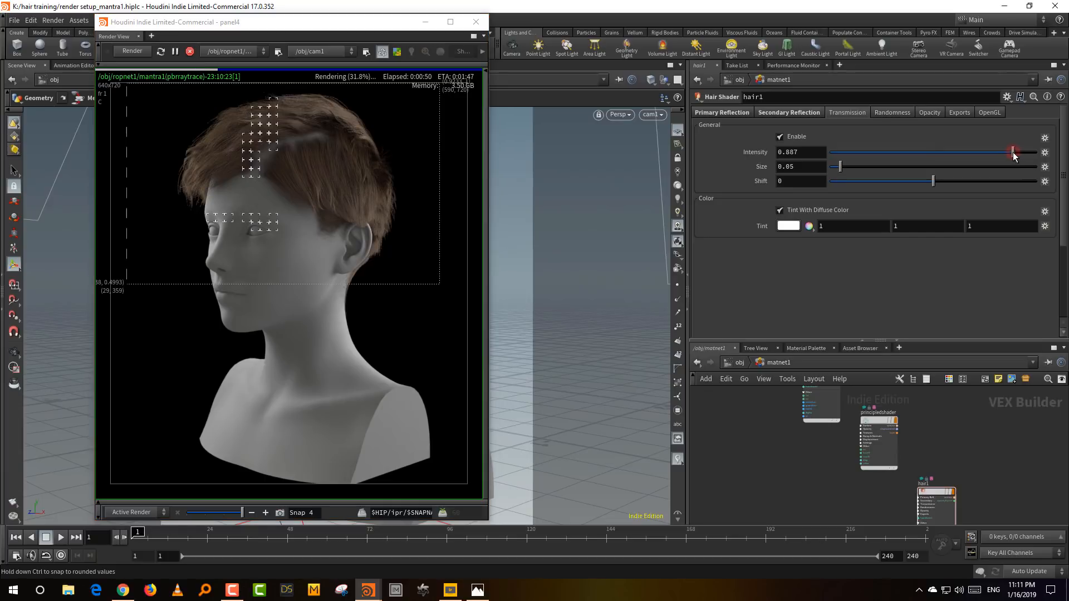
click(232, 590)
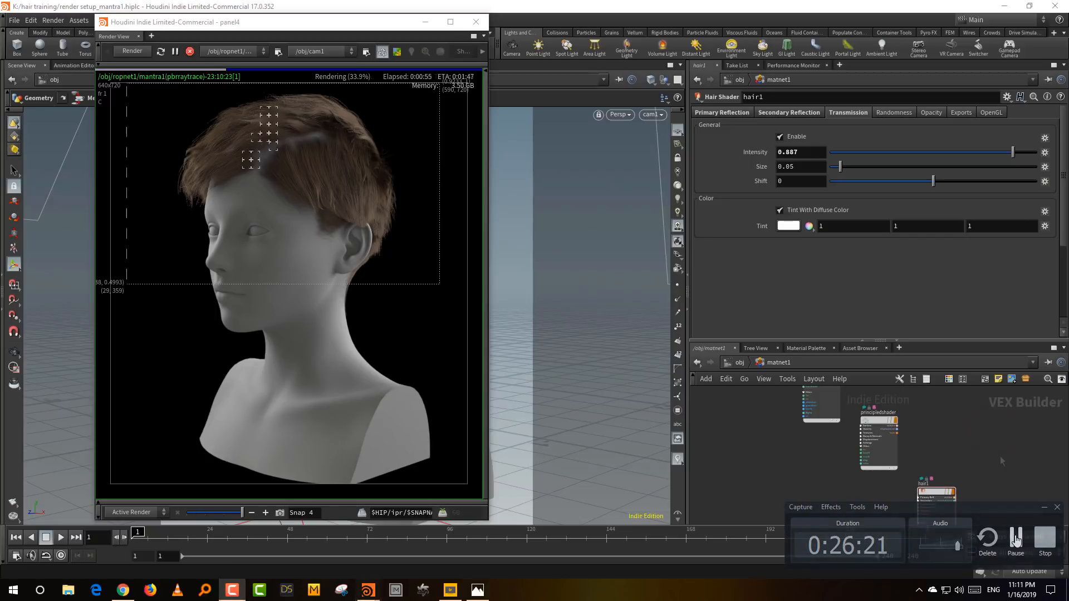
click(1016, 539)
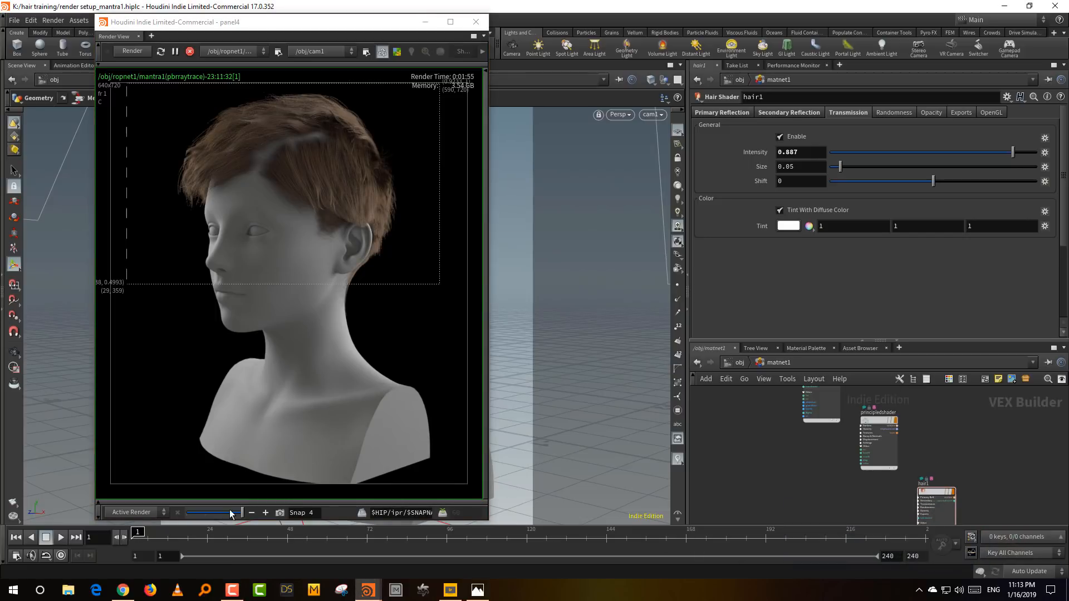
- Compare the active render with the Snap 3 image in the render history
click(231, 513)
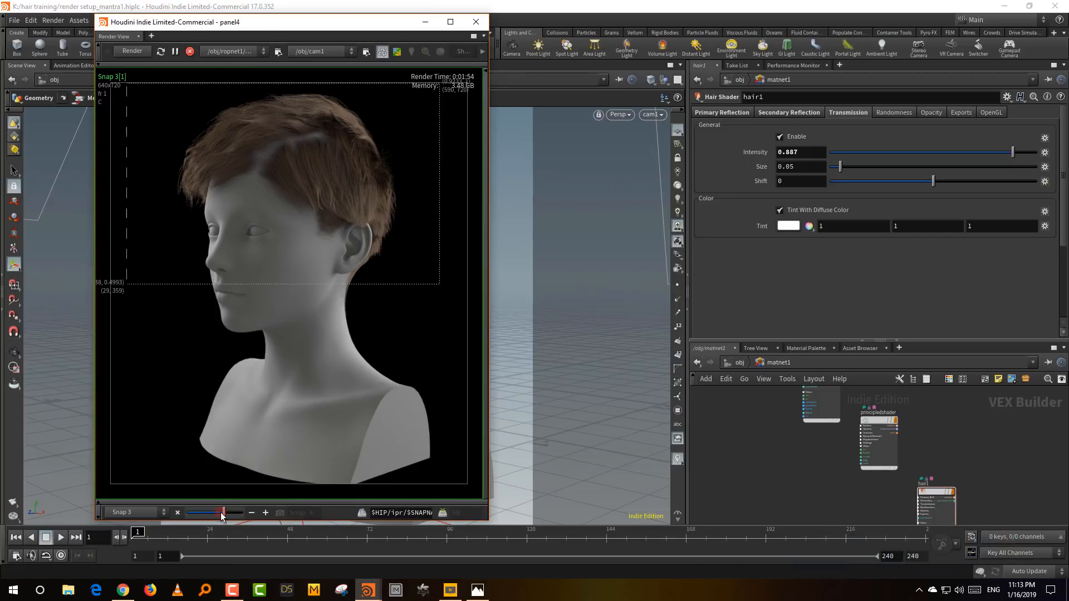
drag(235, 516, 251, 520)
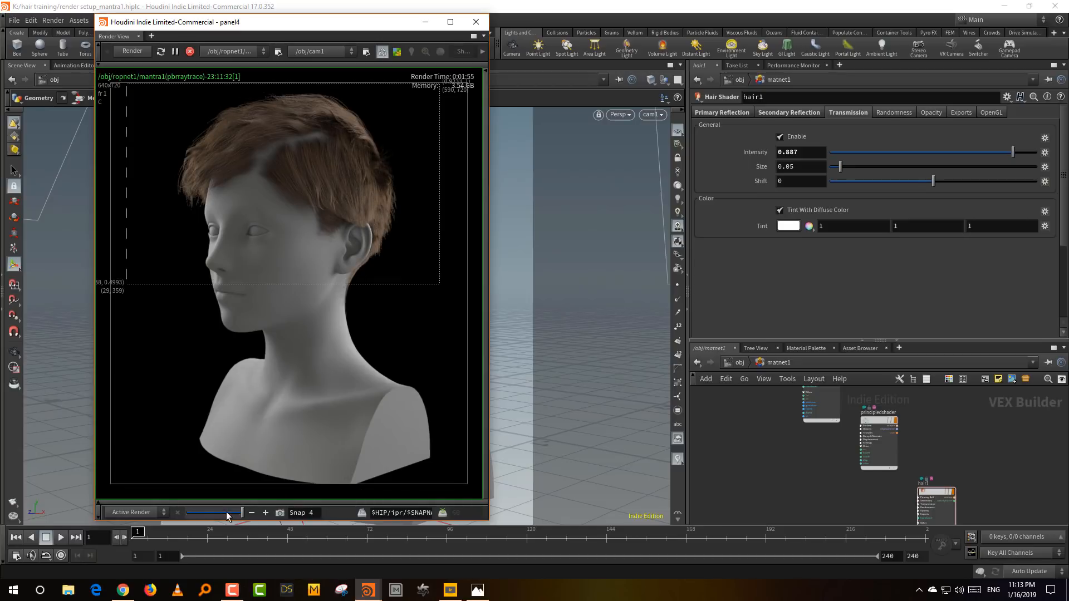
mouse_move(242, 513)
mouse_down()
mouse_move(222, 519)
mouse_move(252, 515)
mouse_move(228, 515)
mouse_move(239, 514)
mouse_up()
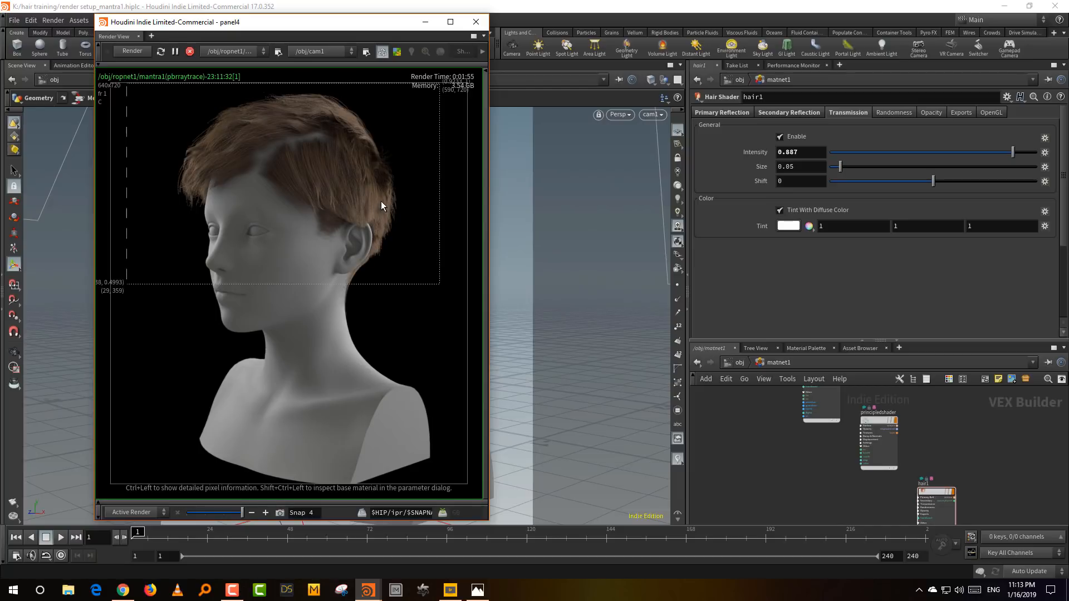
drag(348, 22, 372, 25)
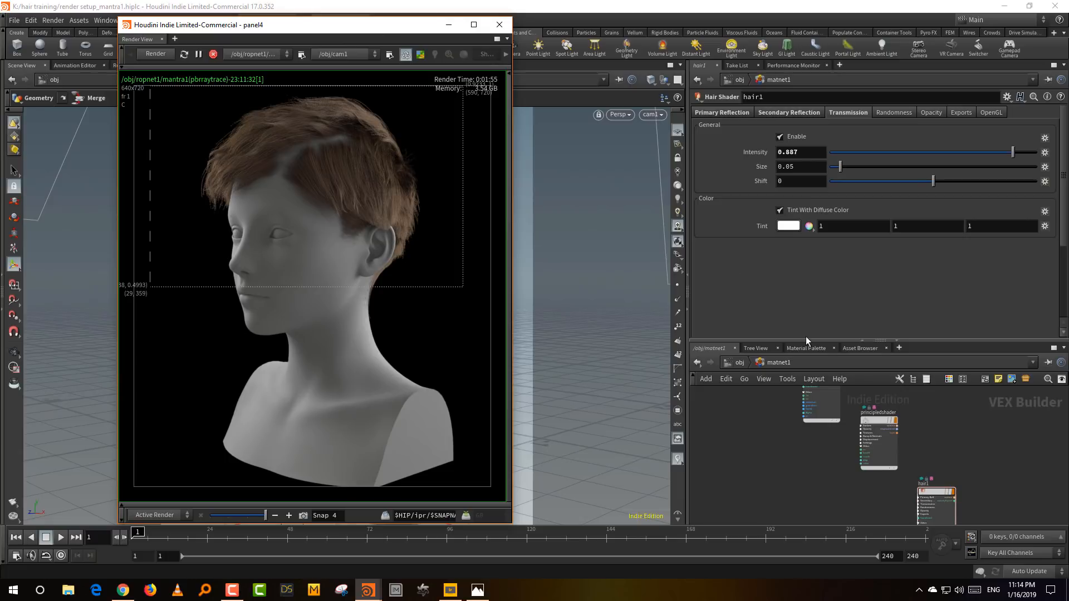
- Resize the parameter and network areas and show hair1's Randomness settings
drag(807, 339, 808, 252)
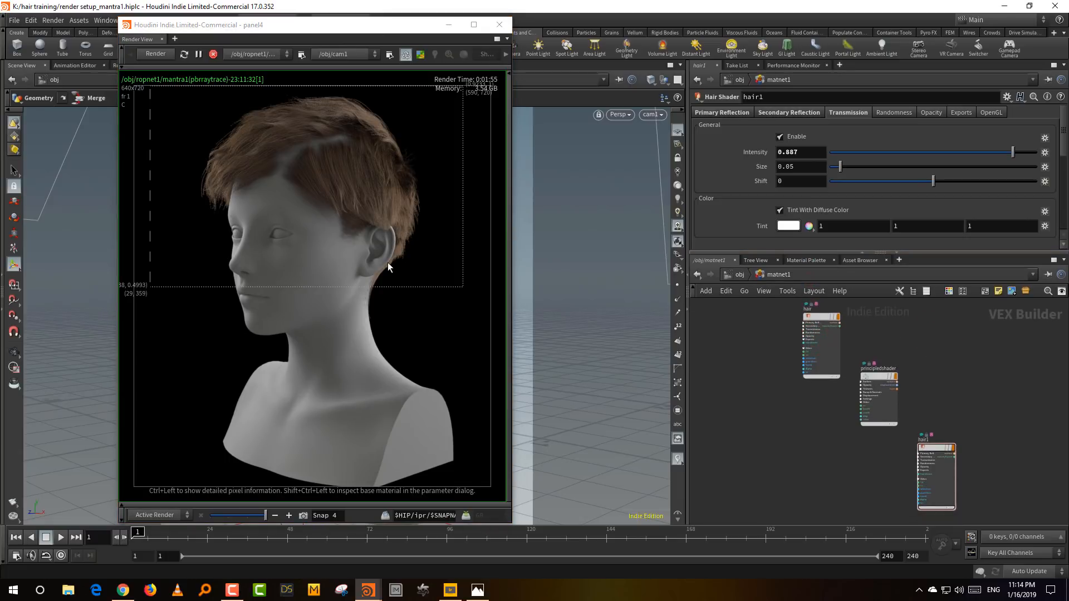
drag(960, 388, 932, 507)
drag(843, 252, 839, 290)
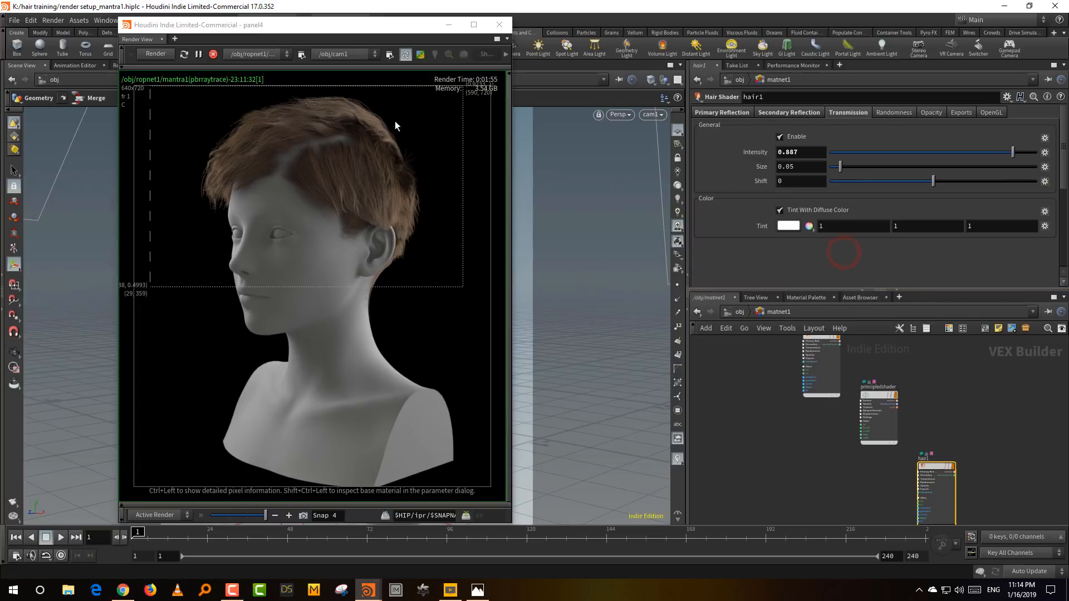
click(892, 113)
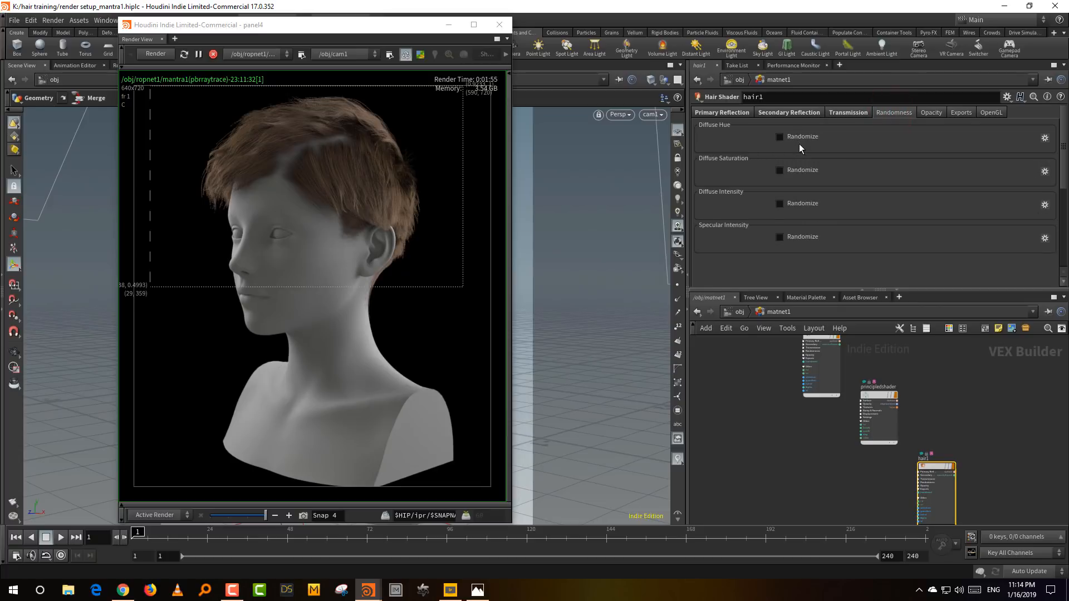
- Add the current render to the snapshot history and set hair1's primary Tip Color to a saturated green of 0, 1, 0.45
click(731, 112)
scroll(724, 179, down, 2)
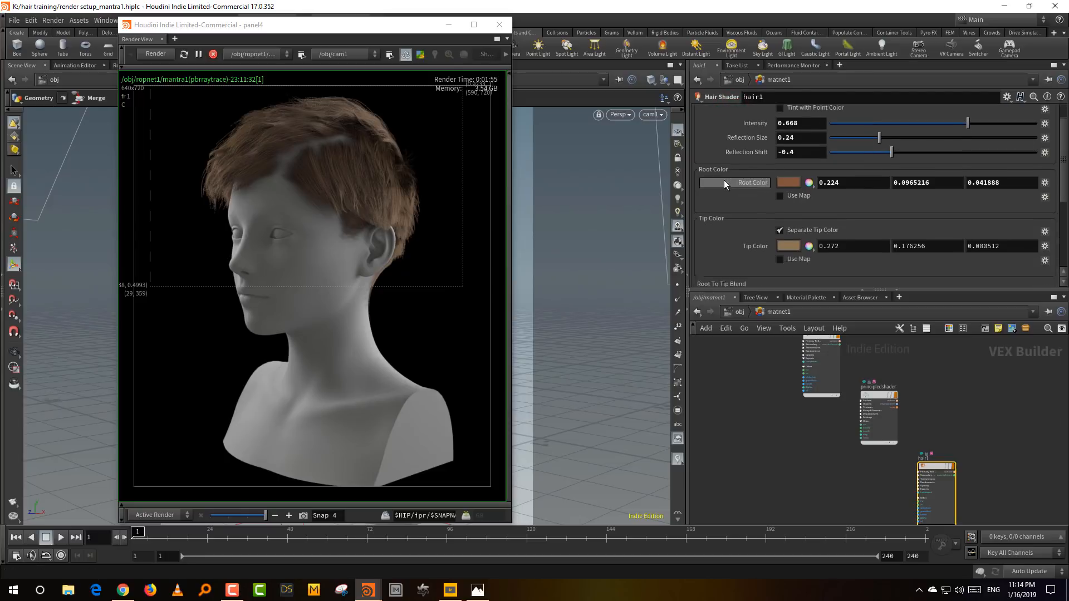
scroll(724, 179, down, 1)
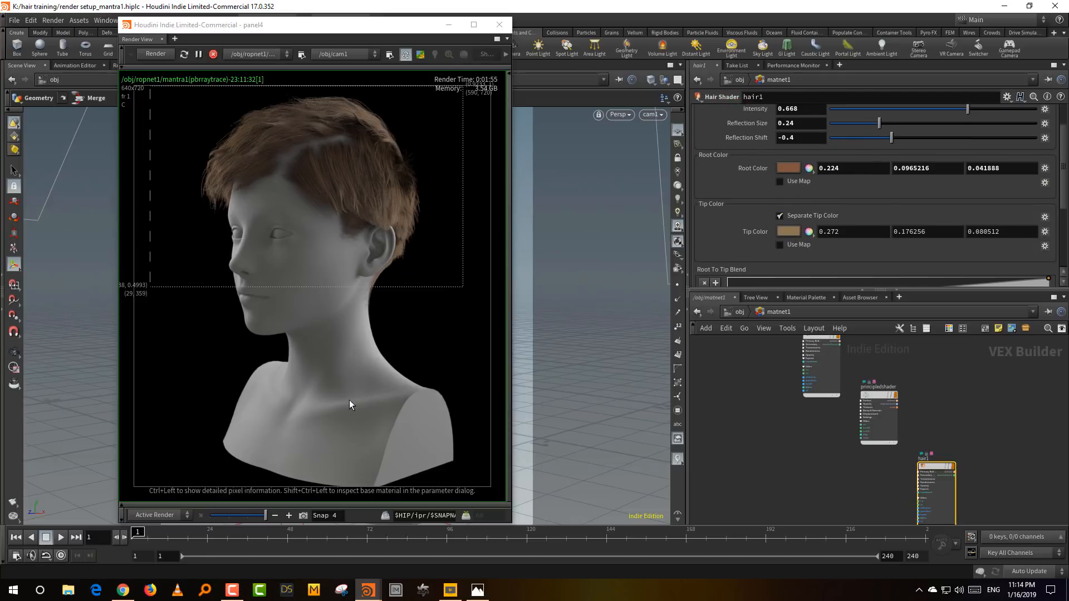
click(304, 516)
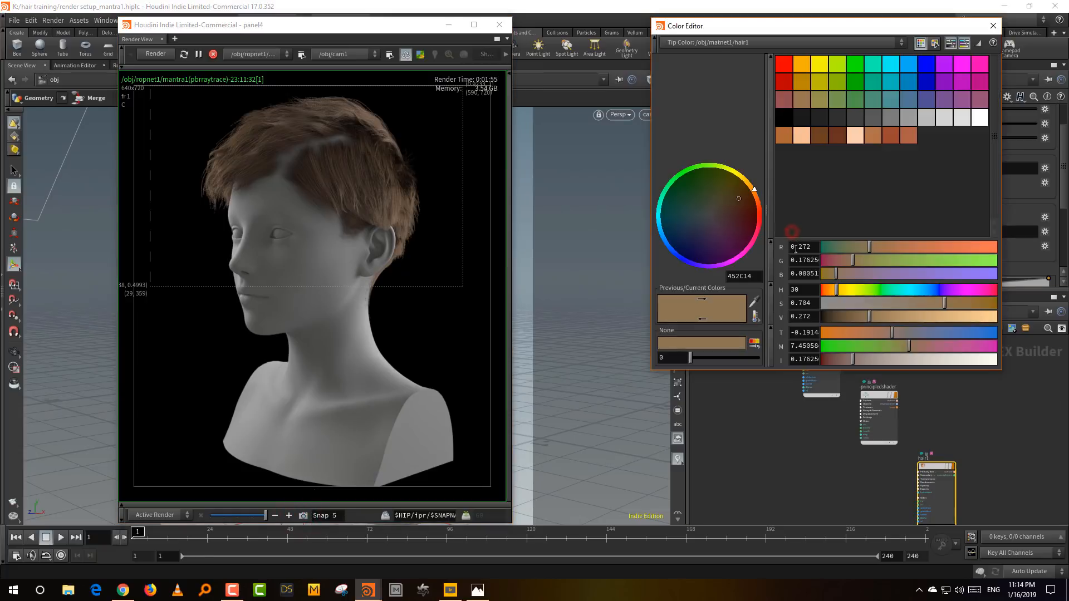
click(789, 231)
click(923, 290)
drag(992, 304, 1013, 322)
drag(898, 274, 896, 279)
click(992, 26)
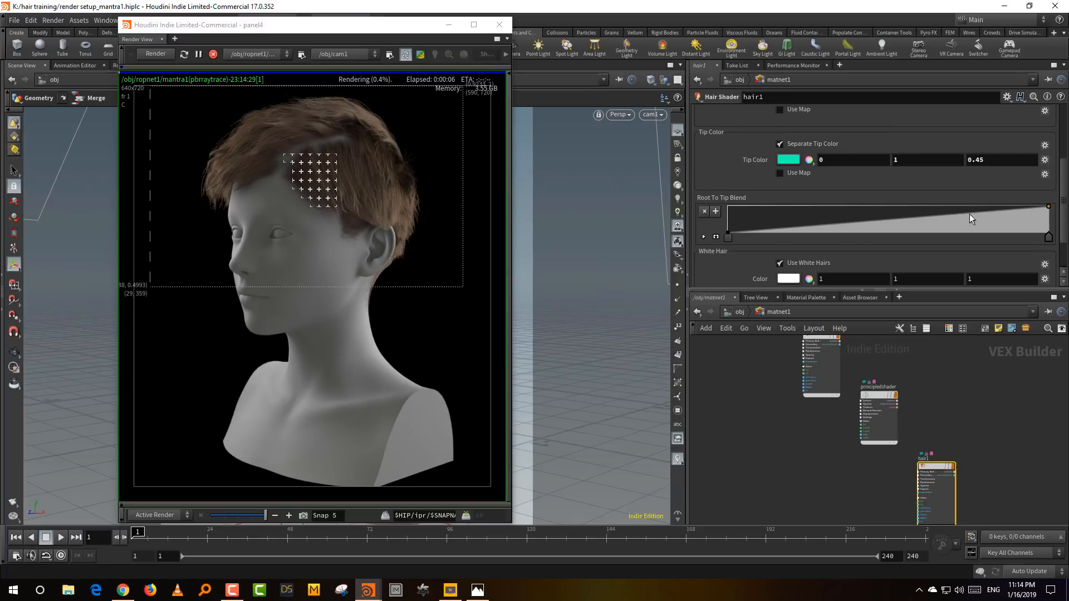
- Add points to hair1's Root To Tip Blend ramp and shift them toward the tip so the blend begins about two thirds along the hair
drag(868, 223, 908, 206)
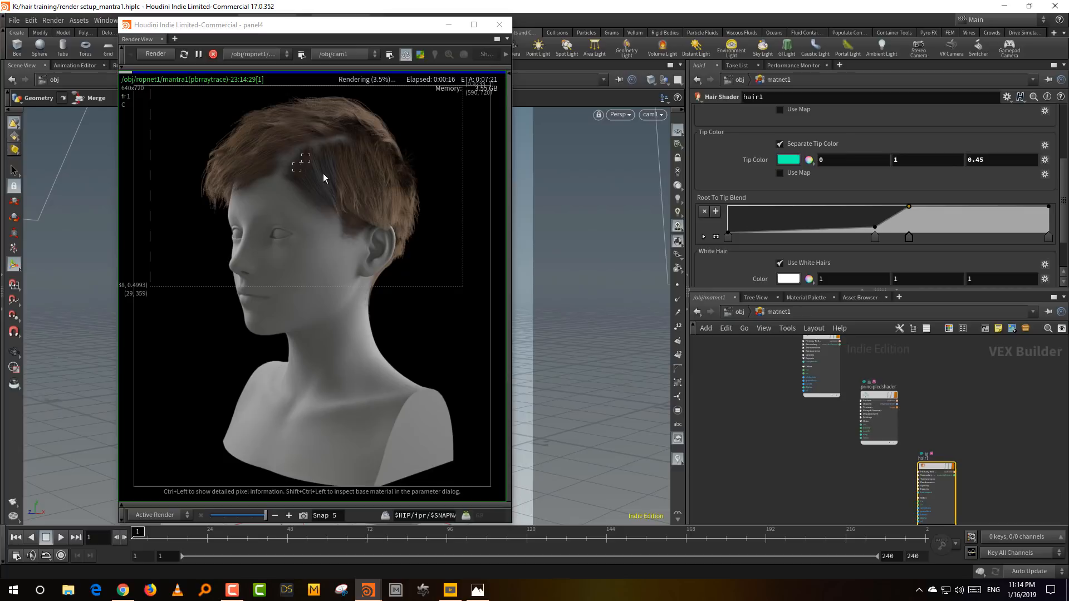
click(904, 237)
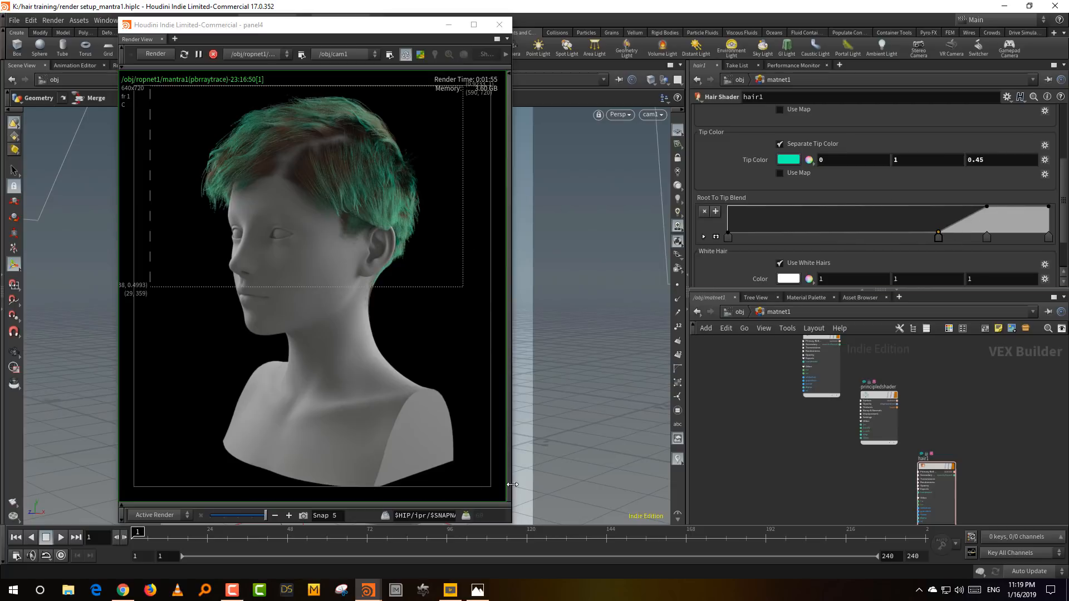
drag(366, 35, 376, 26)
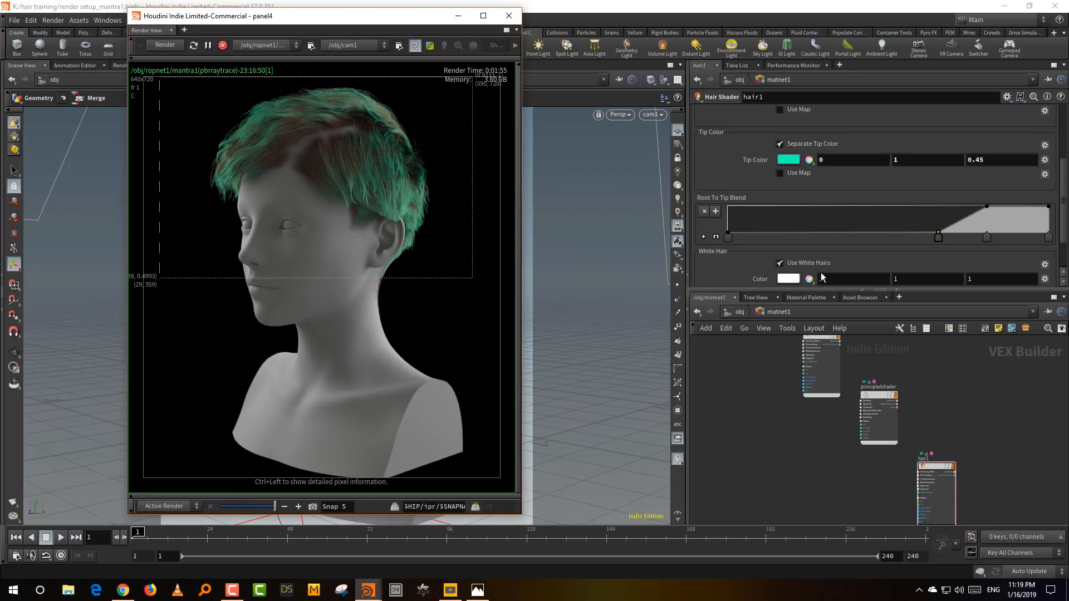
- Select the area lights at object level and adjust their Intensity for a brighter render of the whole frame
mouse_move(803, 289)
mouse_down()
mouse_move(805, 263)
mouse_move(806, 301)
mouse_up()
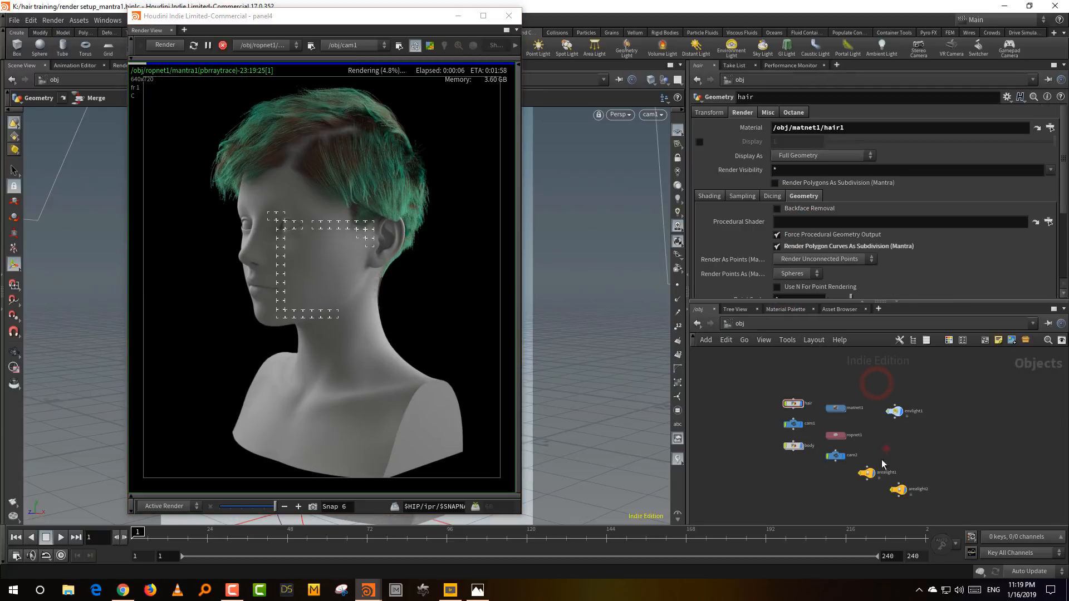
drag(868, 435, 869, 440)
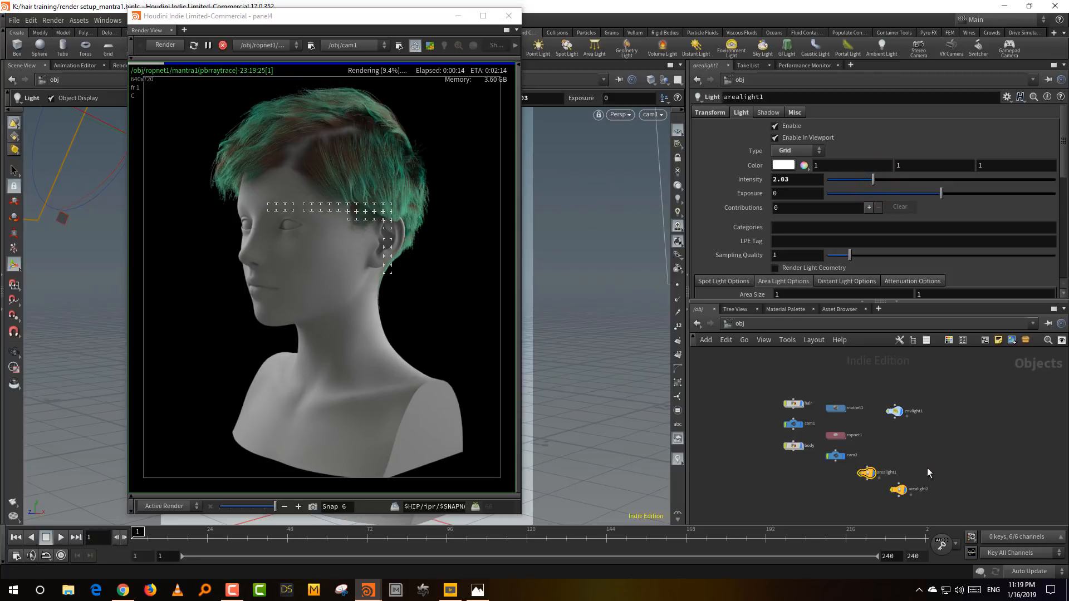
drag(927, 468, 897, 506)
drag(885, 446, 862, 494)
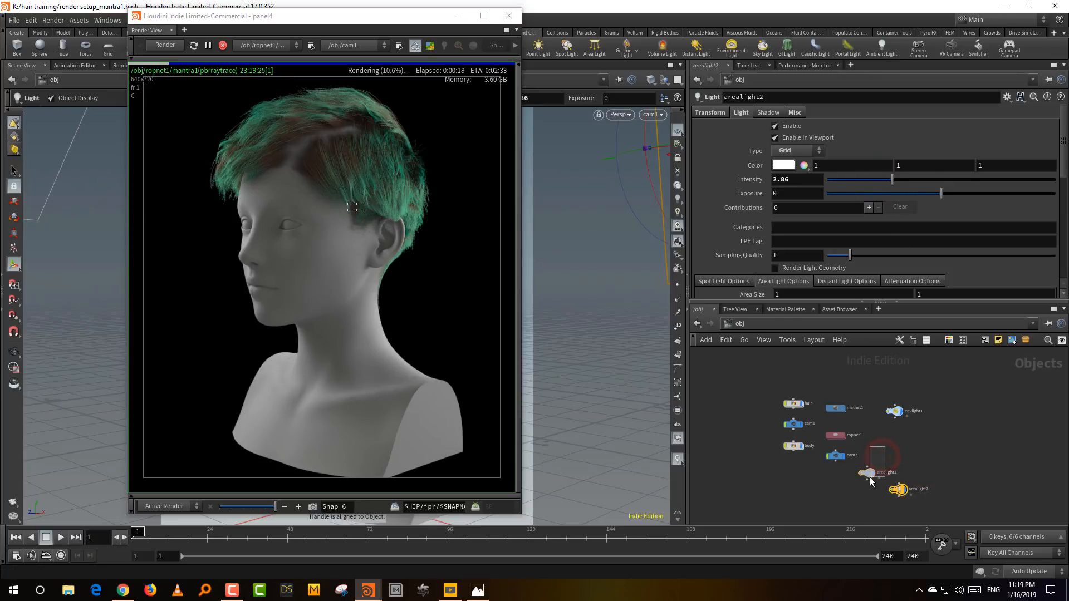
drag(893, 179, 872, 219)
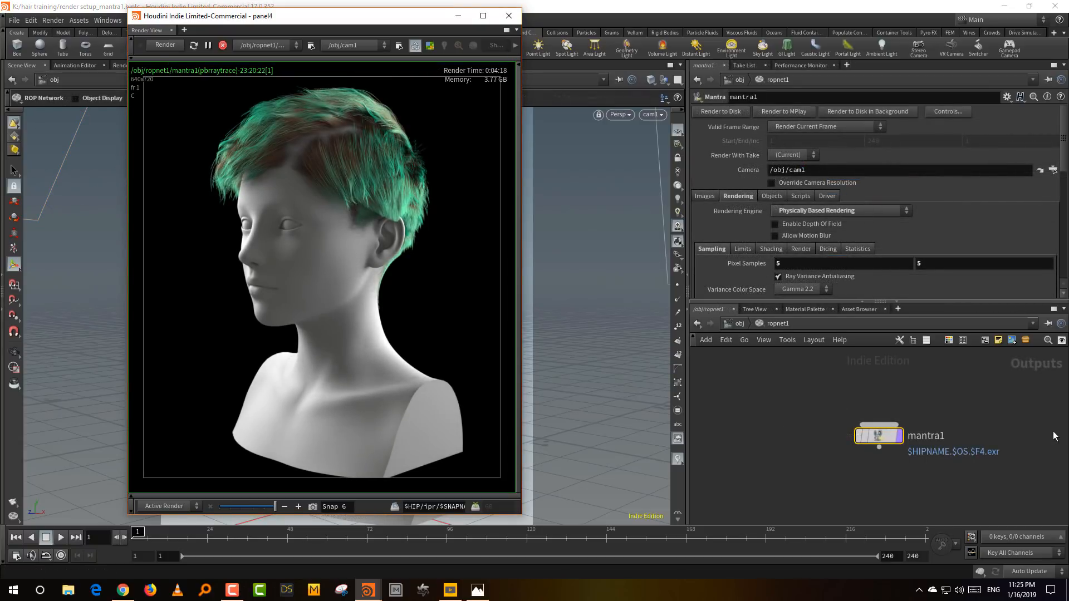
- Compare the new render with the previous snapshot and examine mantra1's Pixel Samples and ray sampling settings
mouse_move(274, 511)
mouse_down()
mouse_move(264, 507)
mouse_move(274, 508)
mouse_up()
mouse_move(274, 507)
mouse_down()
mouse_move(264, 507)
mouse_move(276, 508)
mouse_up()
mouse_move(755, 267)
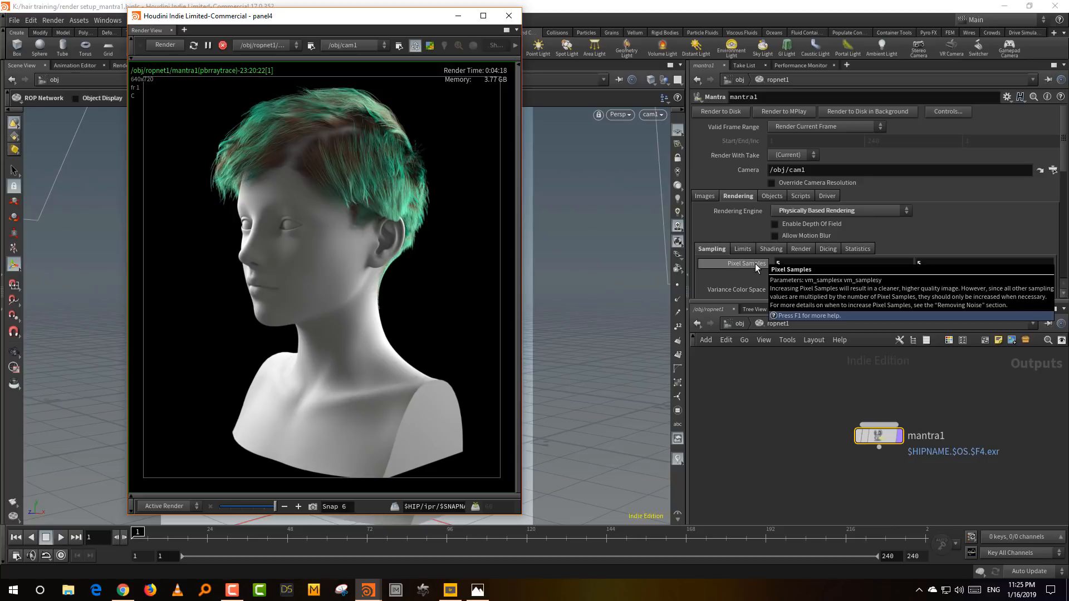
scroll(756, 263, down, 3)
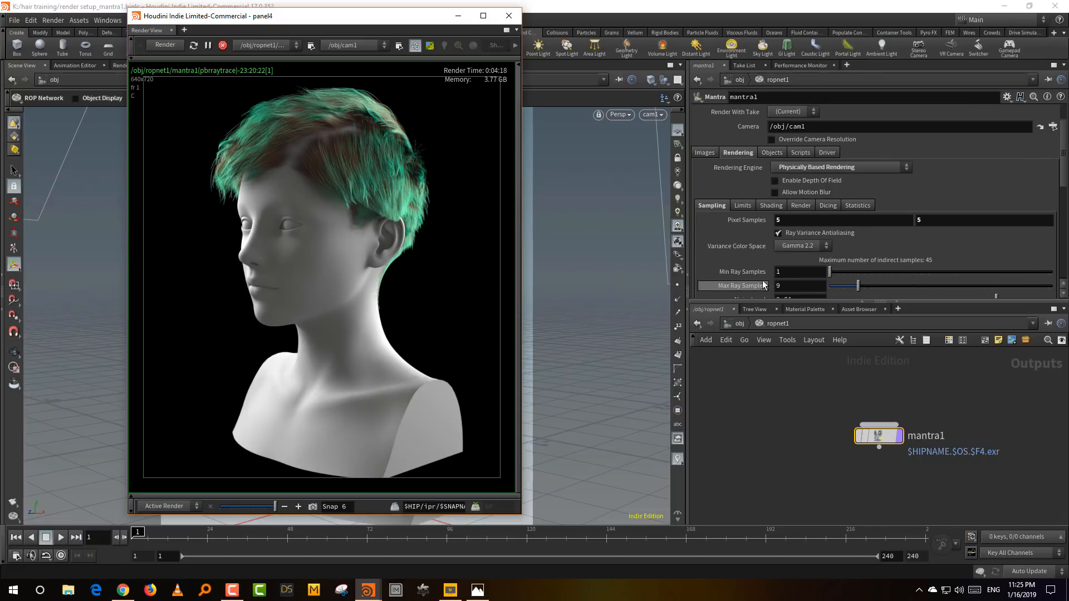
scroll(754, 277, down, 1)
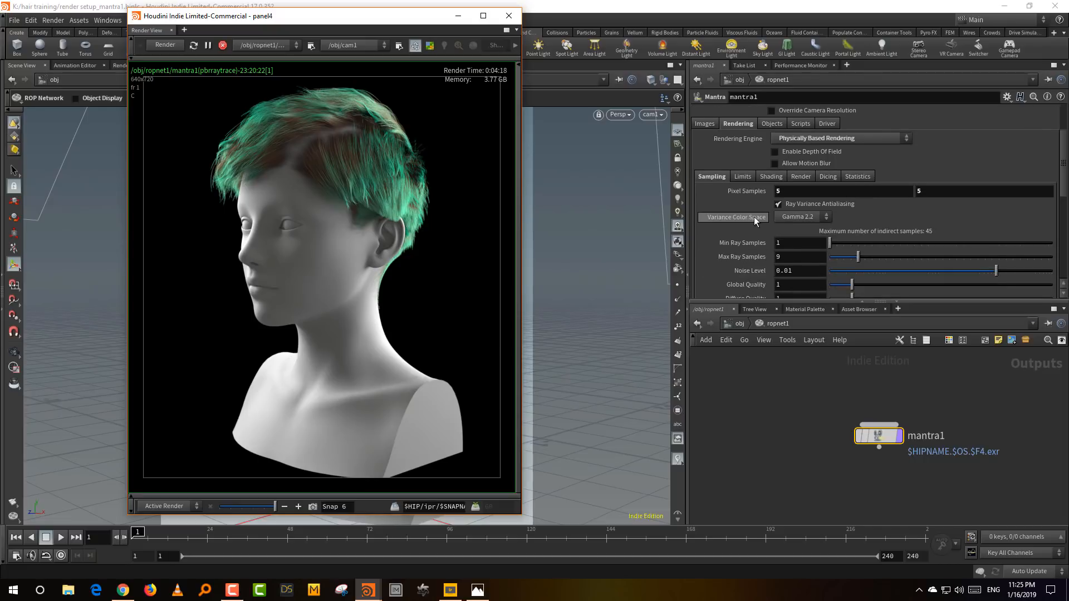
scroll(754, 216, up, 3)
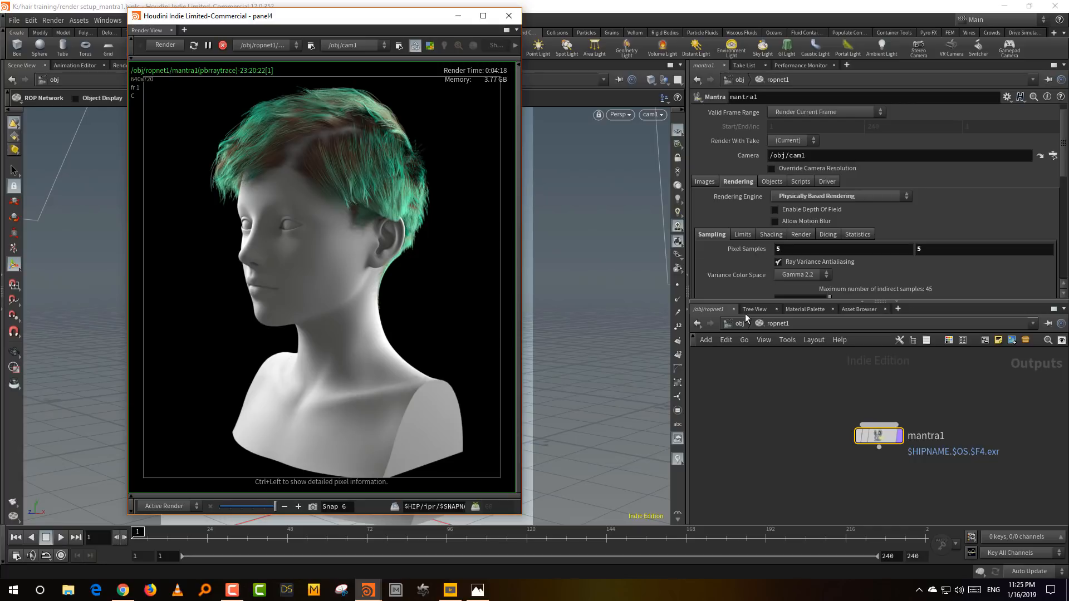
click(793, 347)
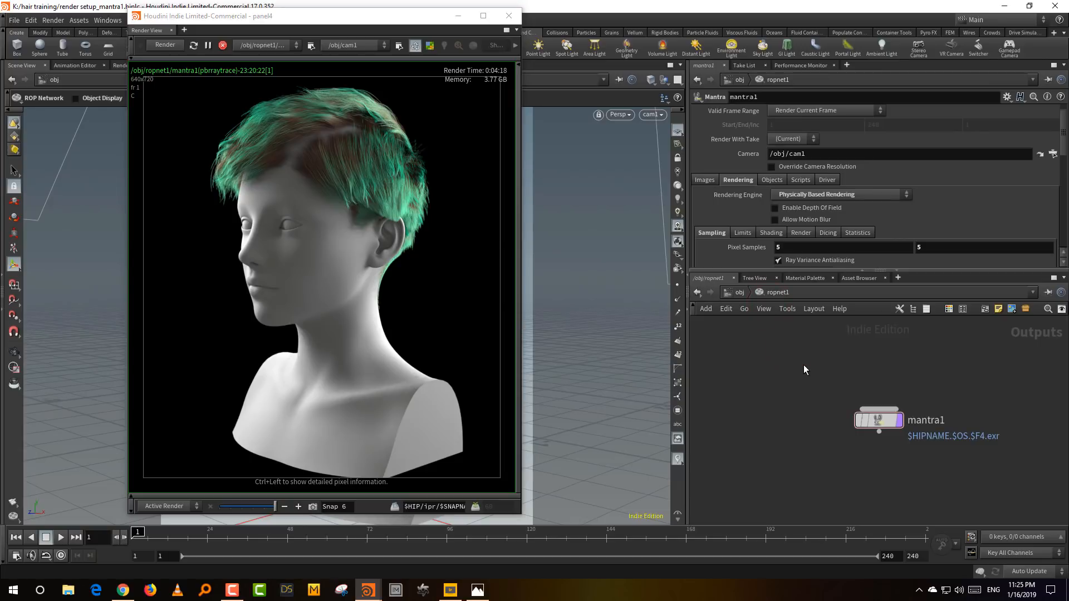